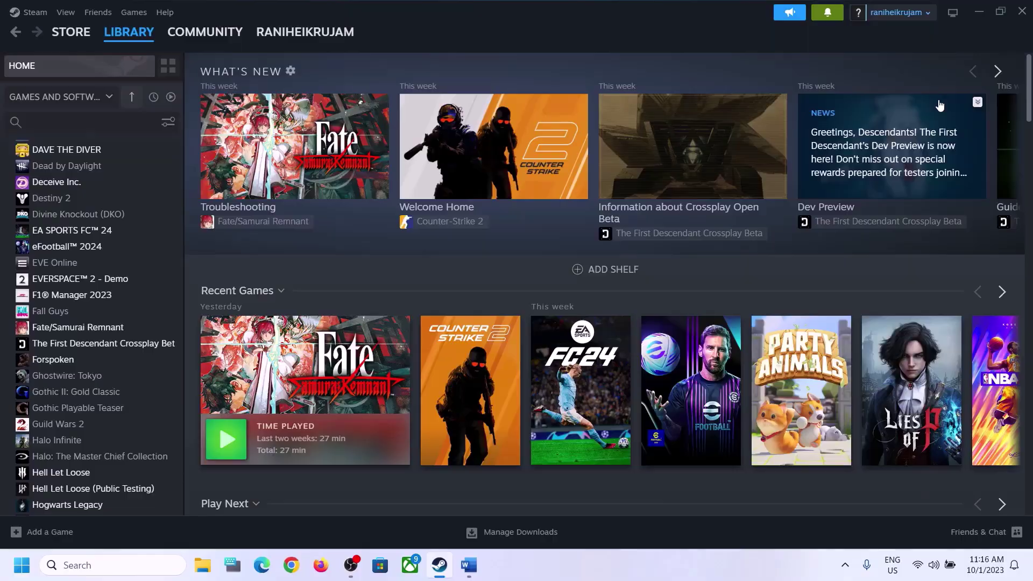
- Open Xbox Game Bar, select Speakers (Realtek(R) Audio) as the Windows default output, and check the per-app volume levels
key("super+g")
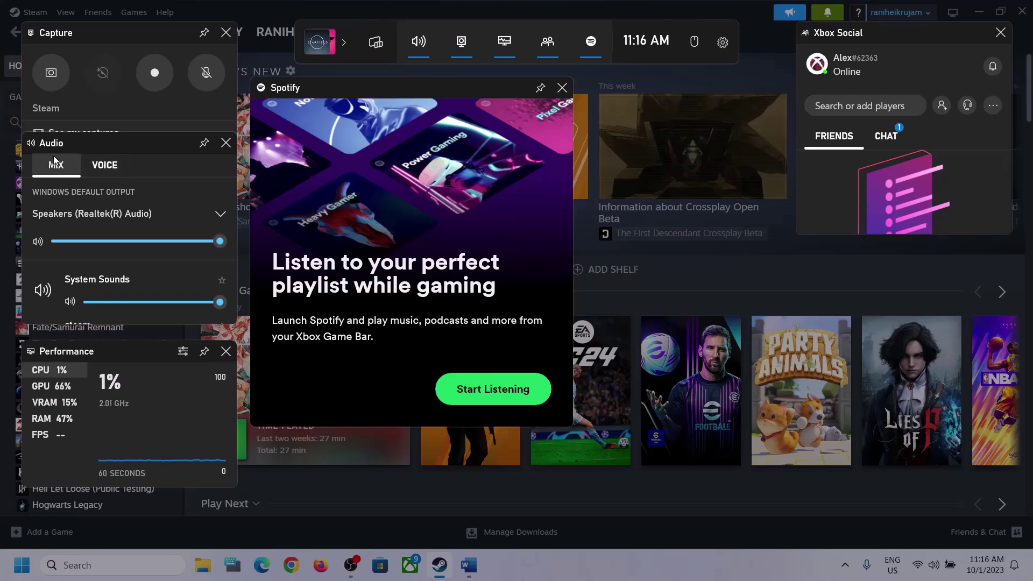
left_click(220, 215)
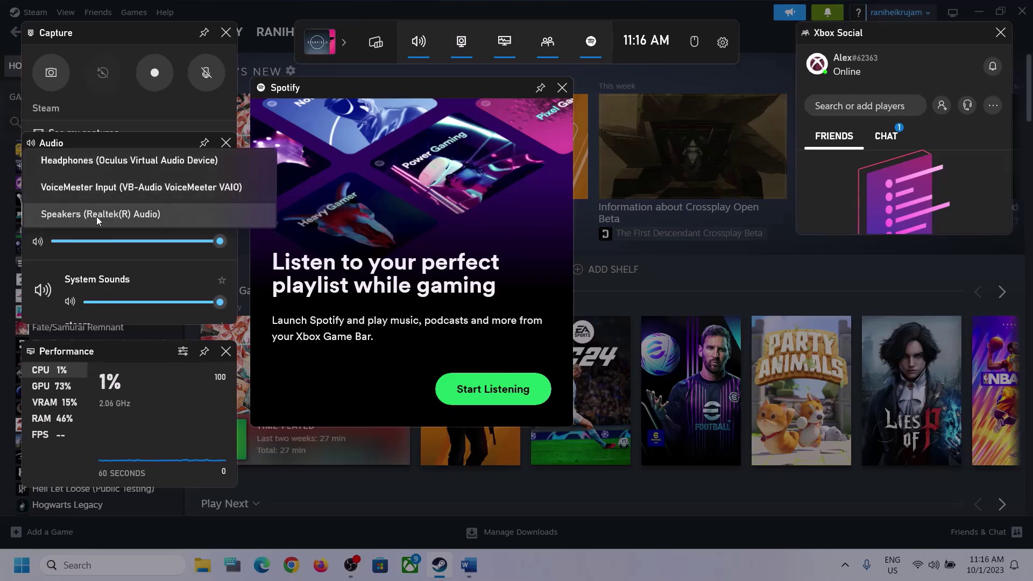
left_click(148, 214)
scroll(156, 264, "down", 1)
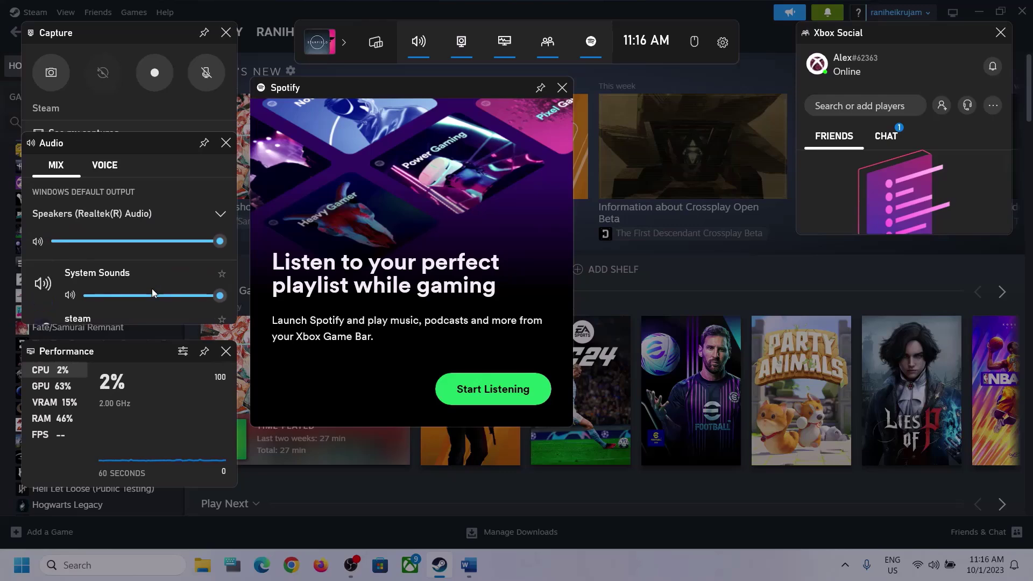
scroll(139, 291, "down", 1)
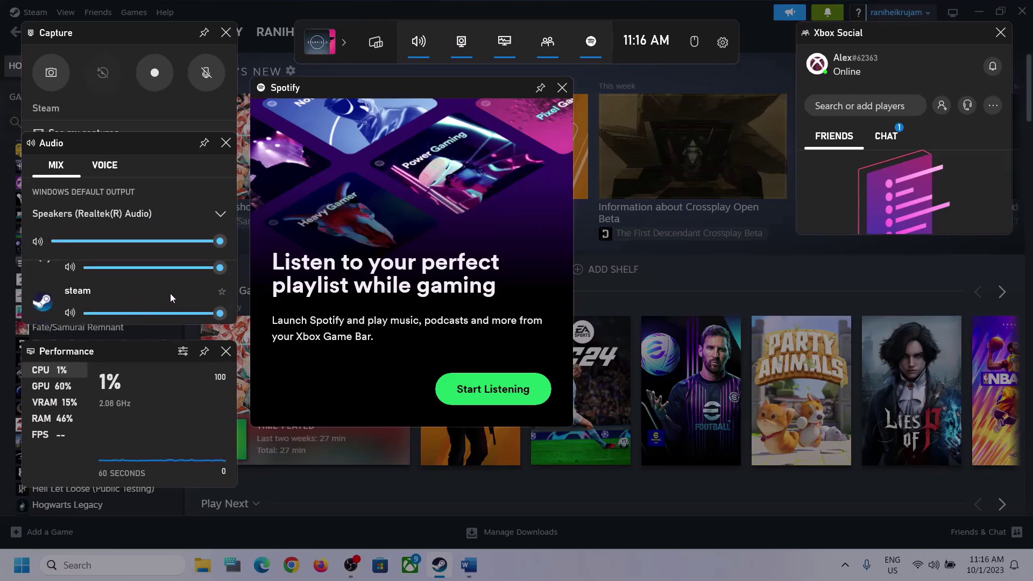
scroll(170, 293, "up", 1)
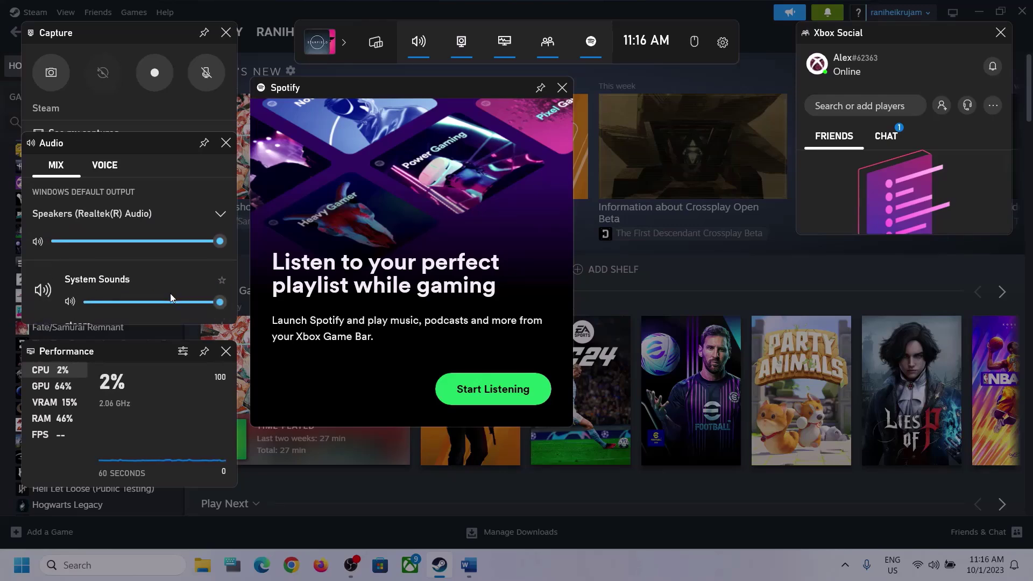
- Set the voice inputs to Microphone Array and the communications output to Speakers (Realtek(R) Audio), and close Game Bar
left_click(102, 170)
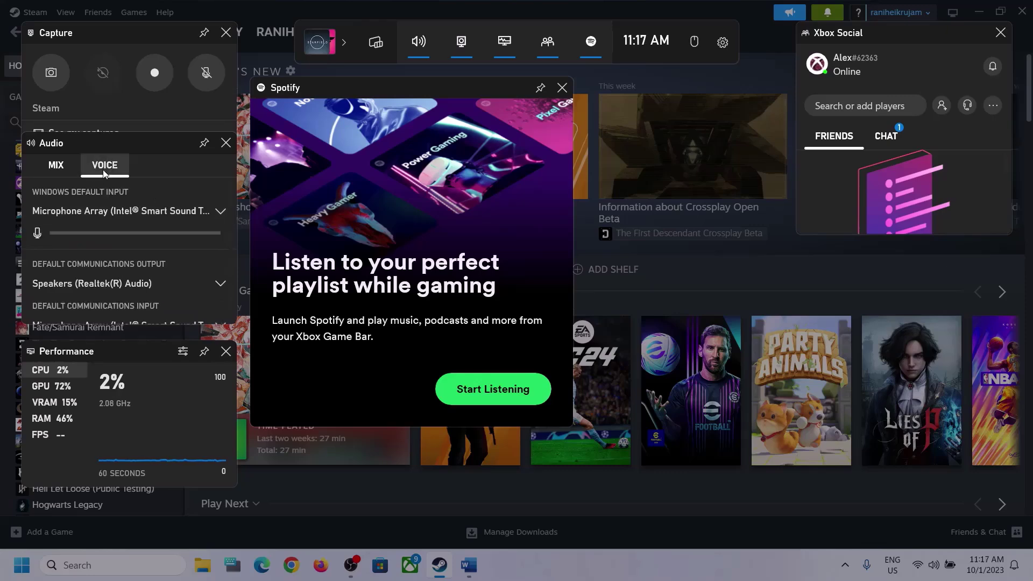
left_click(218, 211)
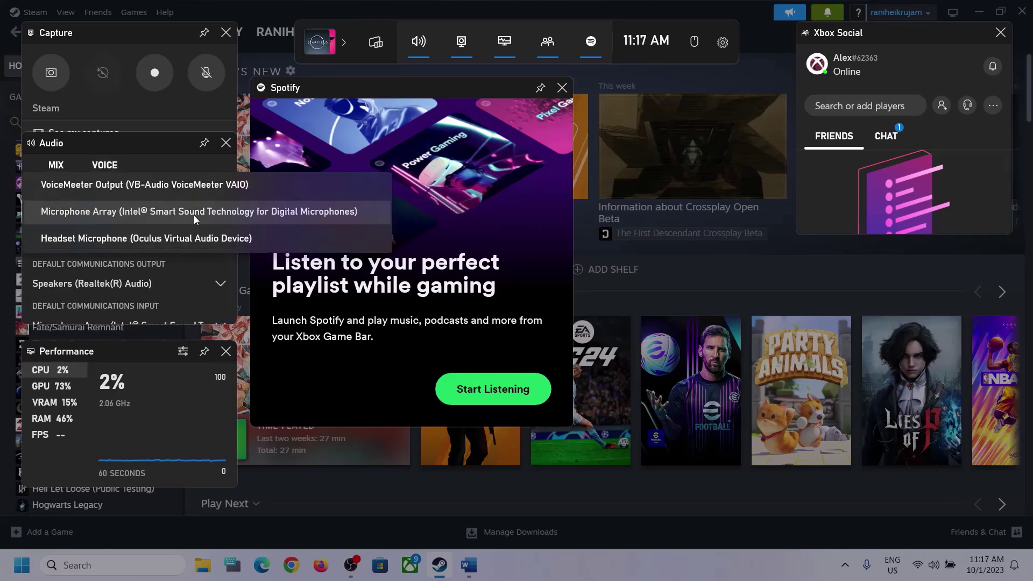
left_click(177, 206)
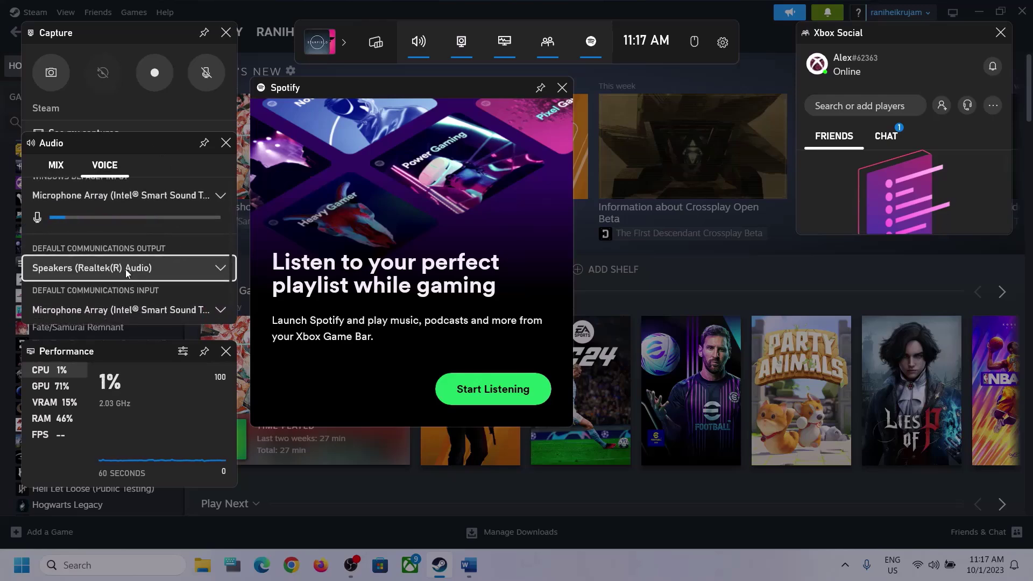
left_click(221, 267)
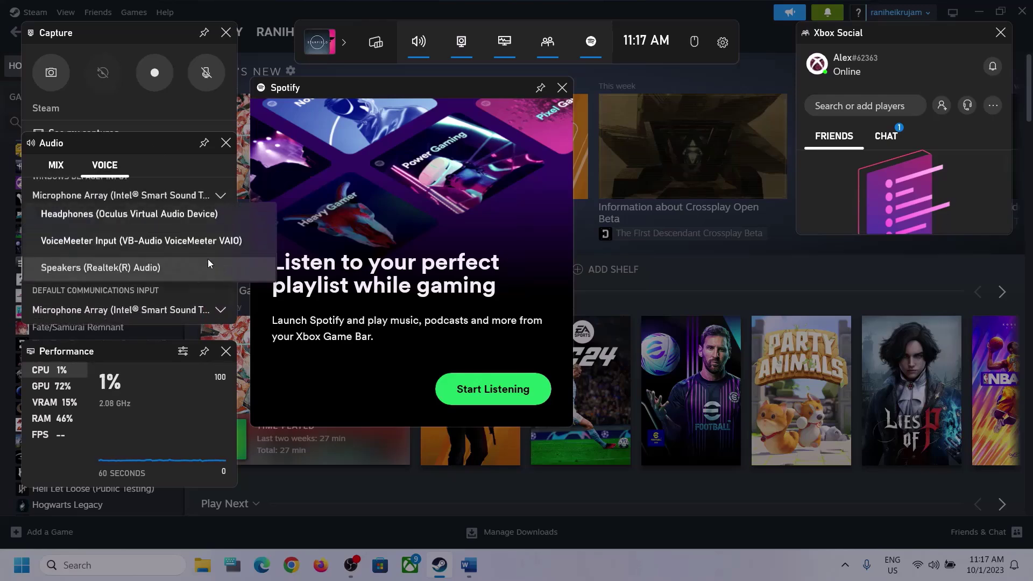
left_click(168, 269)
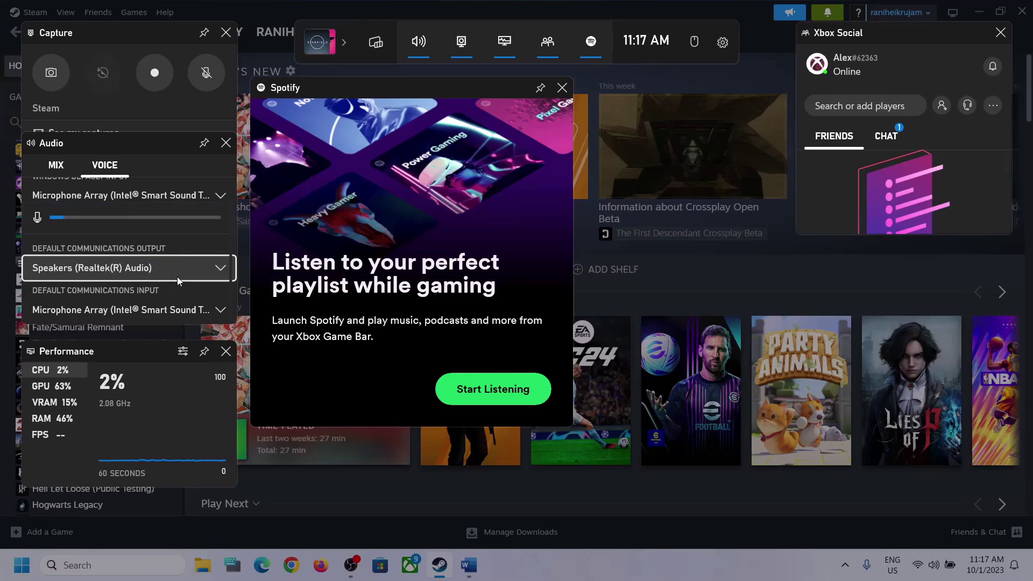
left_click(181, 318)
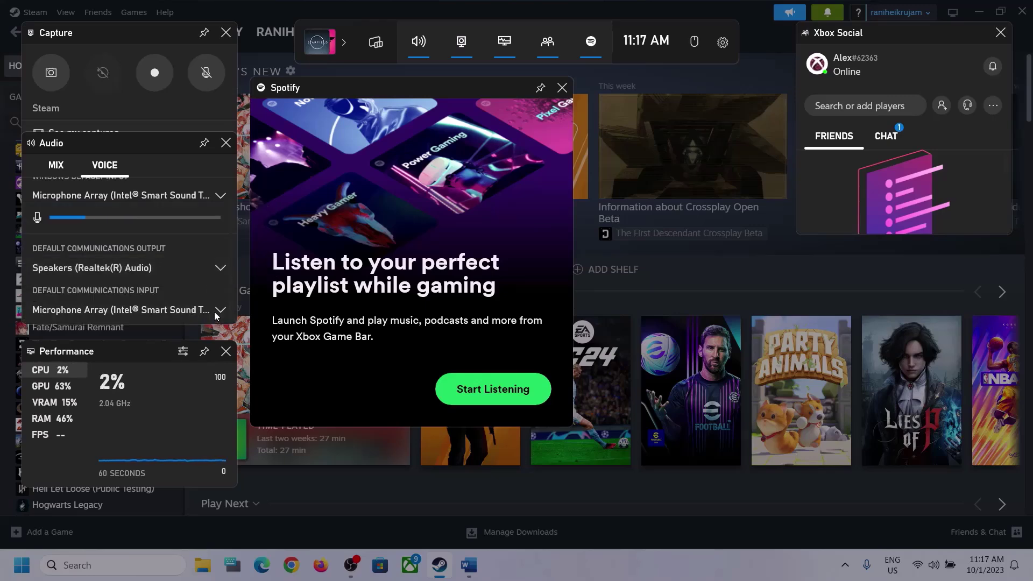
left_click(214, 231)
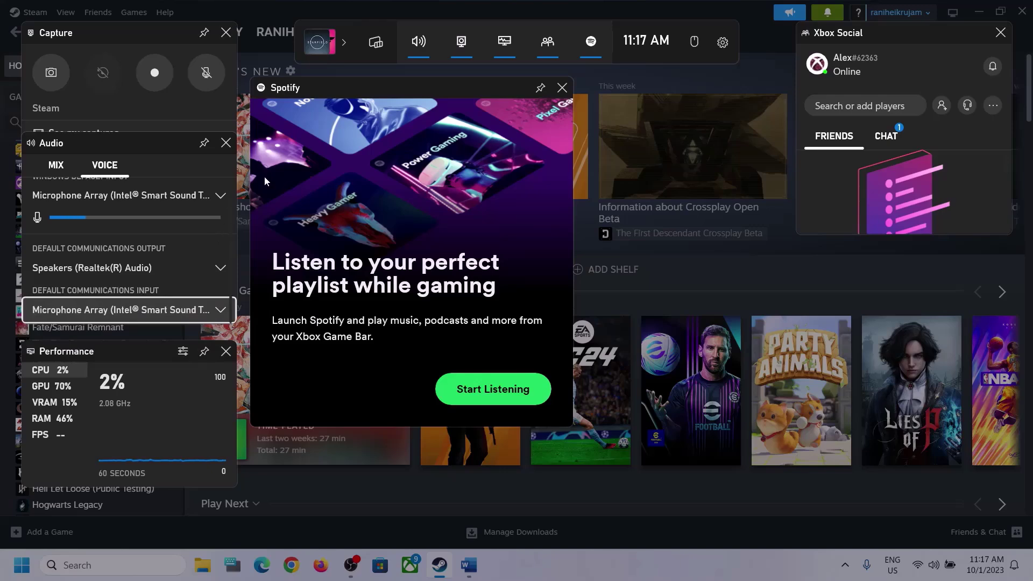
left_click(596, 159)
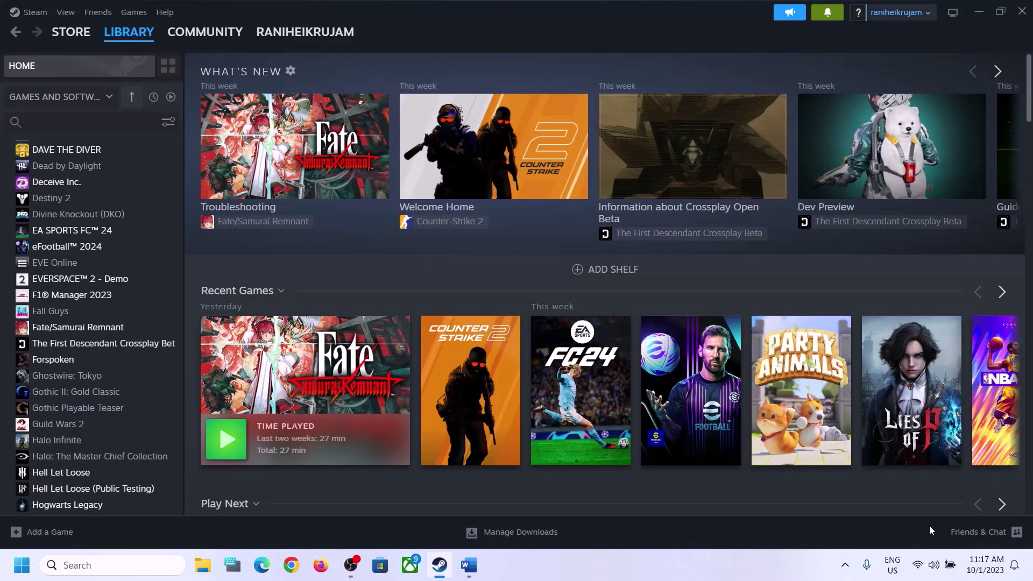
- Switch to the Word notes, highlight the Step 2 instruction about the audio device, and put the document away
left_click(466, 564)
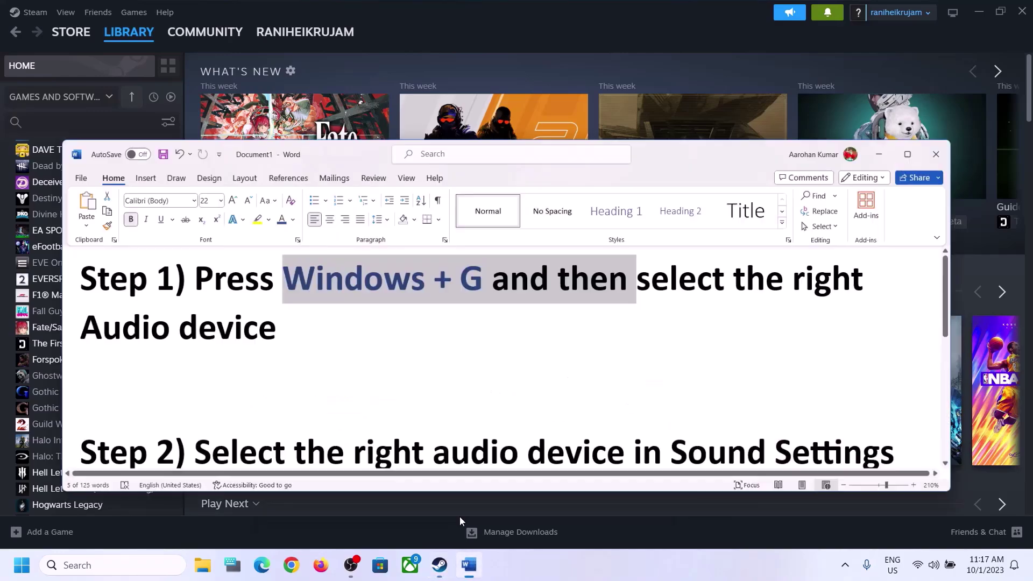
scroll(286, 366, "down", 3)
scroll(301, 358, "up", 1)
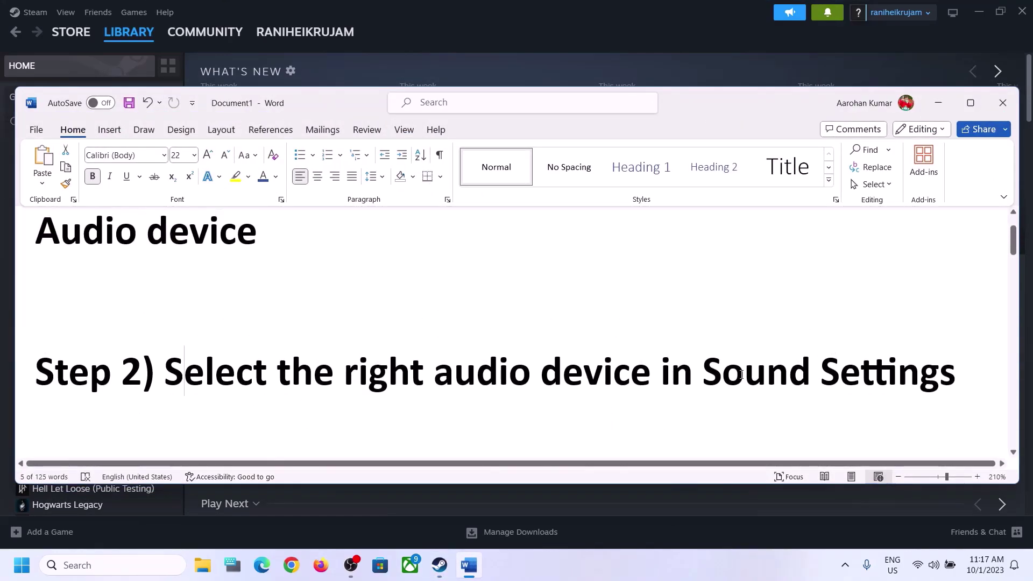
left_click_drag(164, 367, 810, 367)
left_click(971, 103)
left_click(958, 513)
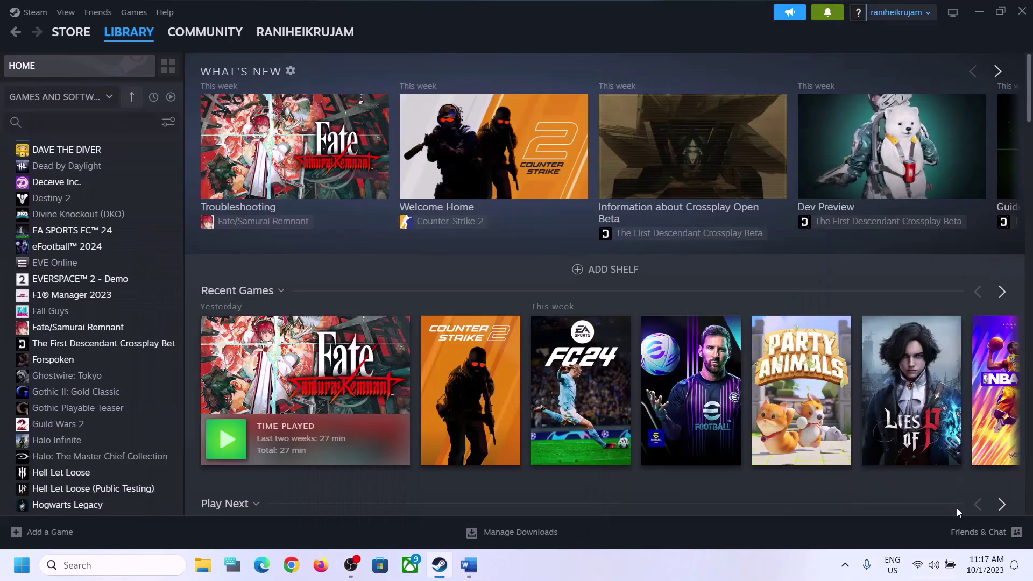
- Review the output devices, spatial sound options and volume mixer in the taskbar's sound output list, and close it
left_click(935, 566)
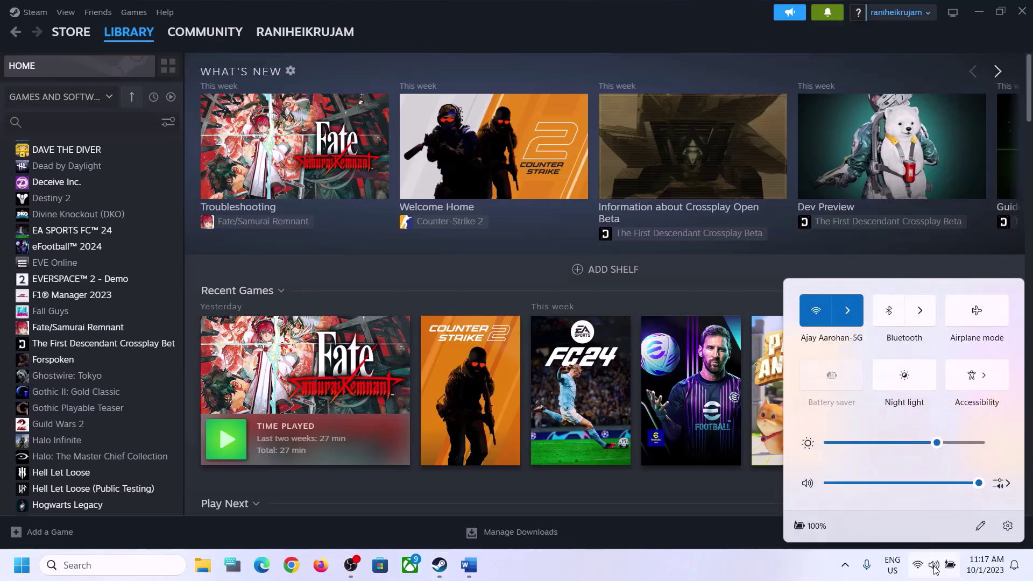
left_click(1008, 483)
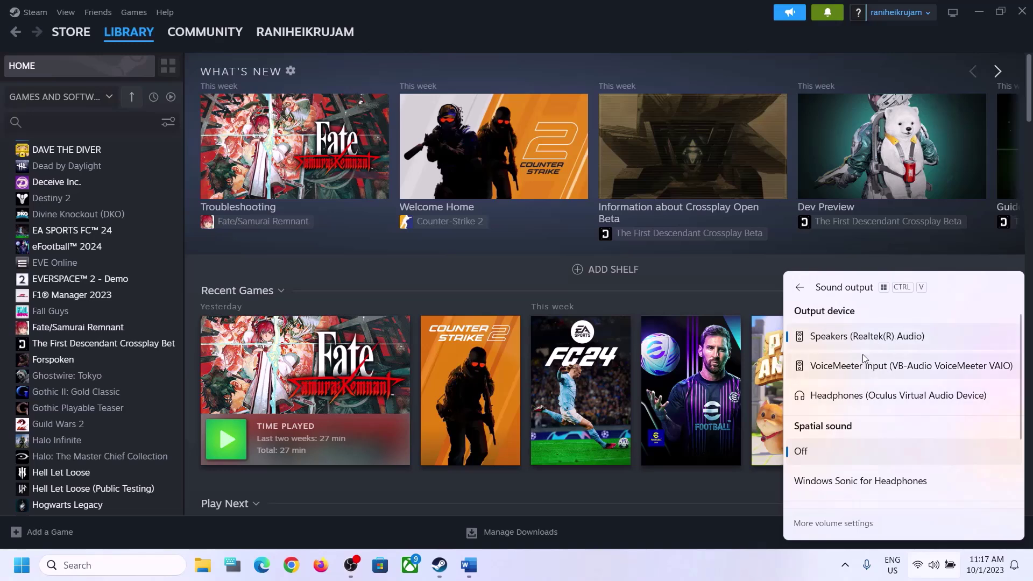
scroll(876, 438, "down", 3)
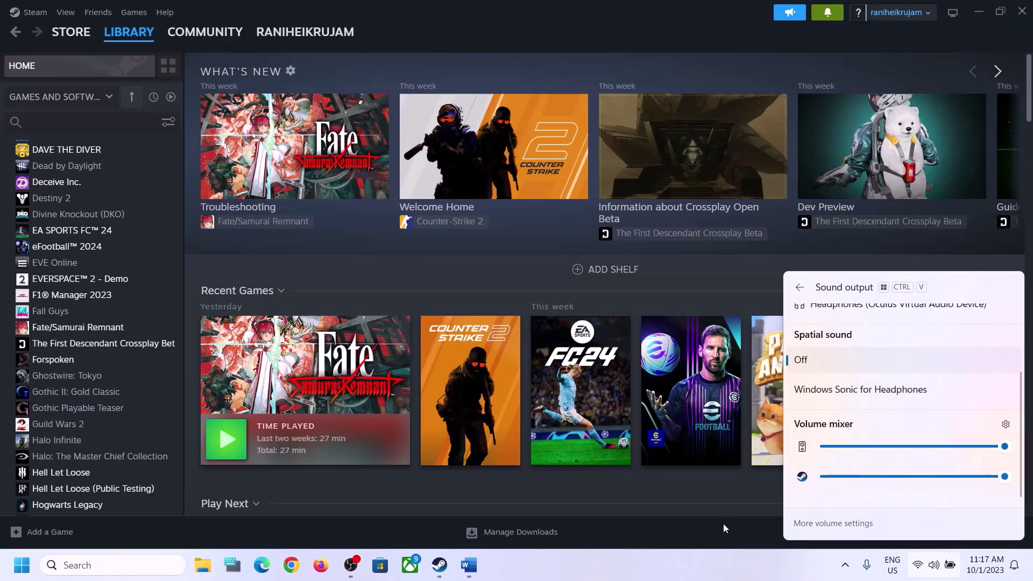
left_click(815, 565)
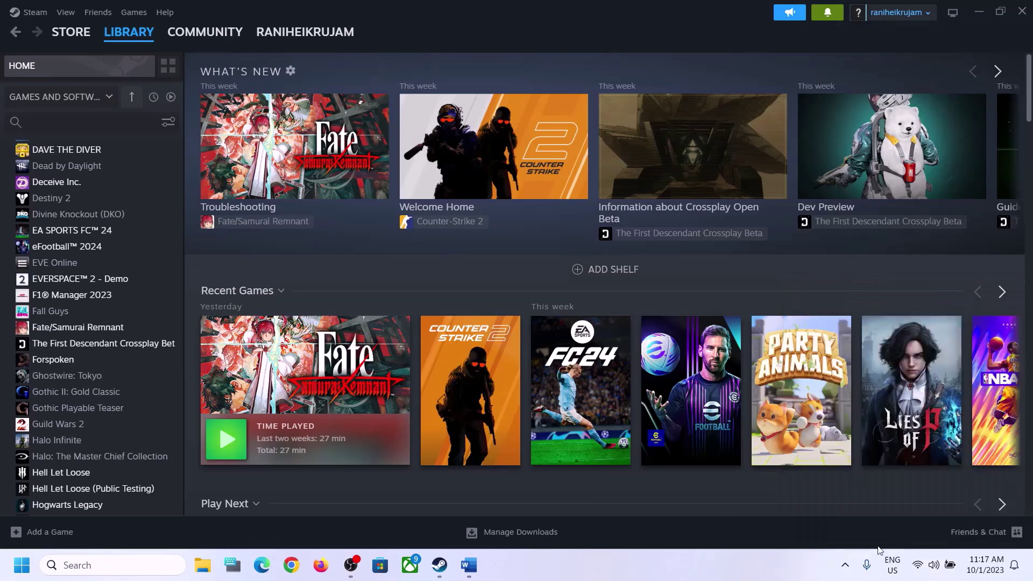
- Open the system Sound settings and review the output devices, input devices and advanced sound options
right_click(935, 572)
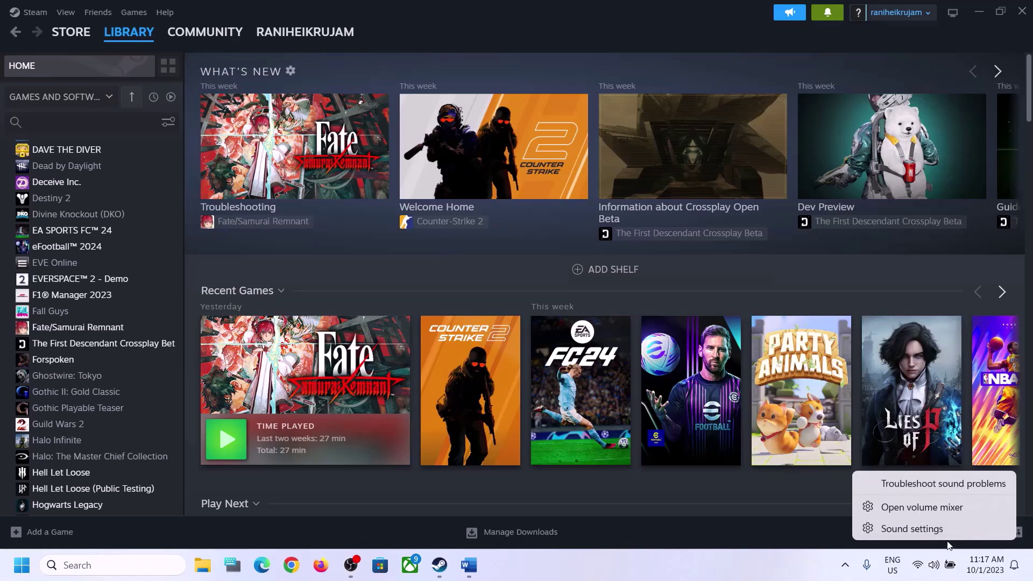
left_click(920, 528)
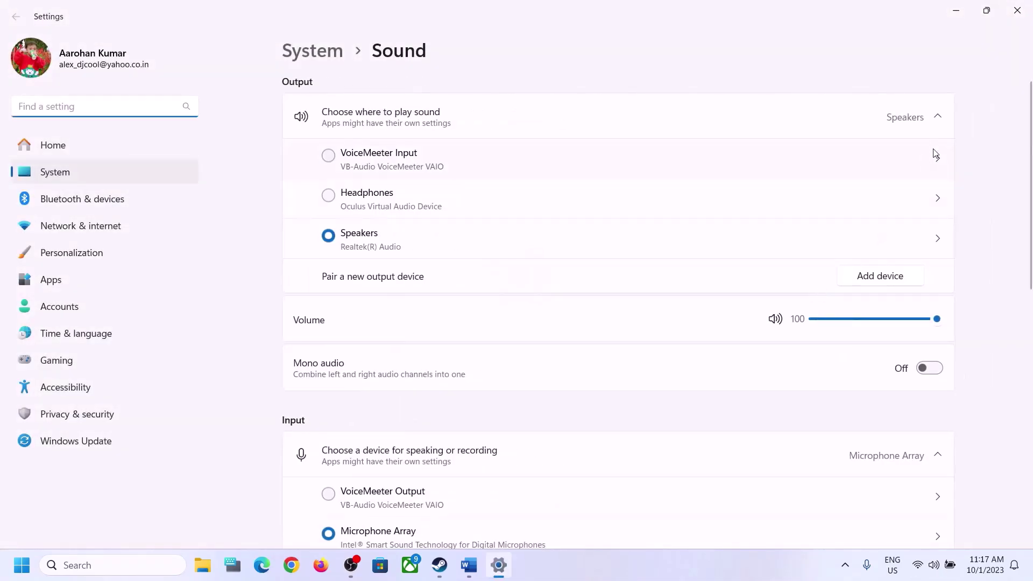
left_click(940, 118)
left_click(939, 118)
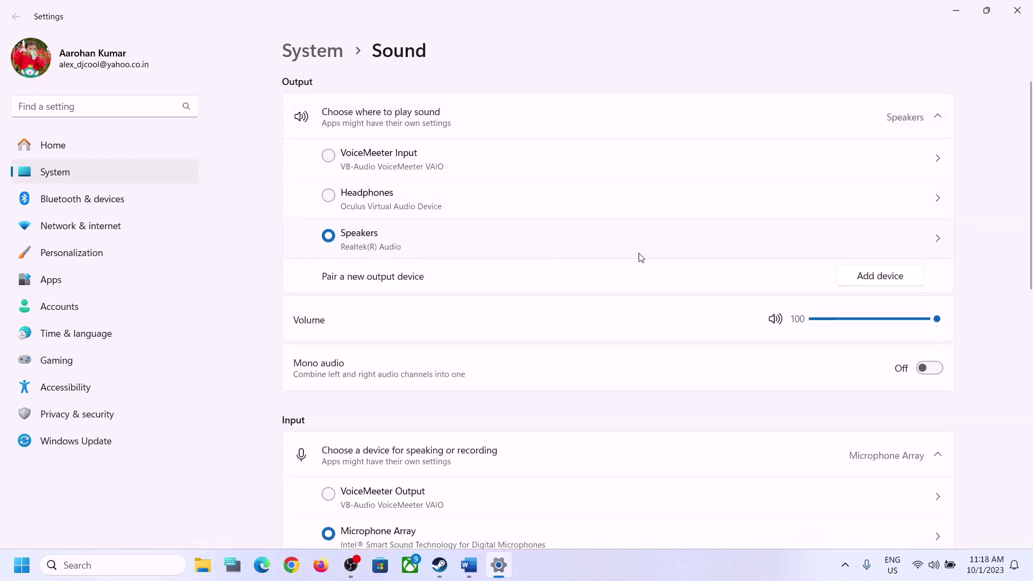
scroll(770, 409, "down", 8)
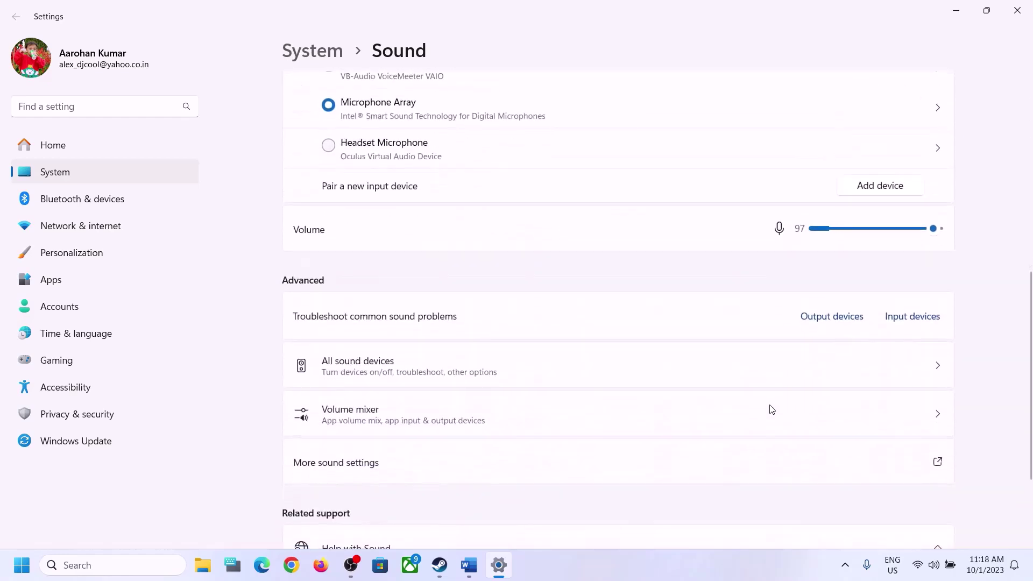
scroll(767, 411, "up", 2)
scroll(766, 411, "down", 2)
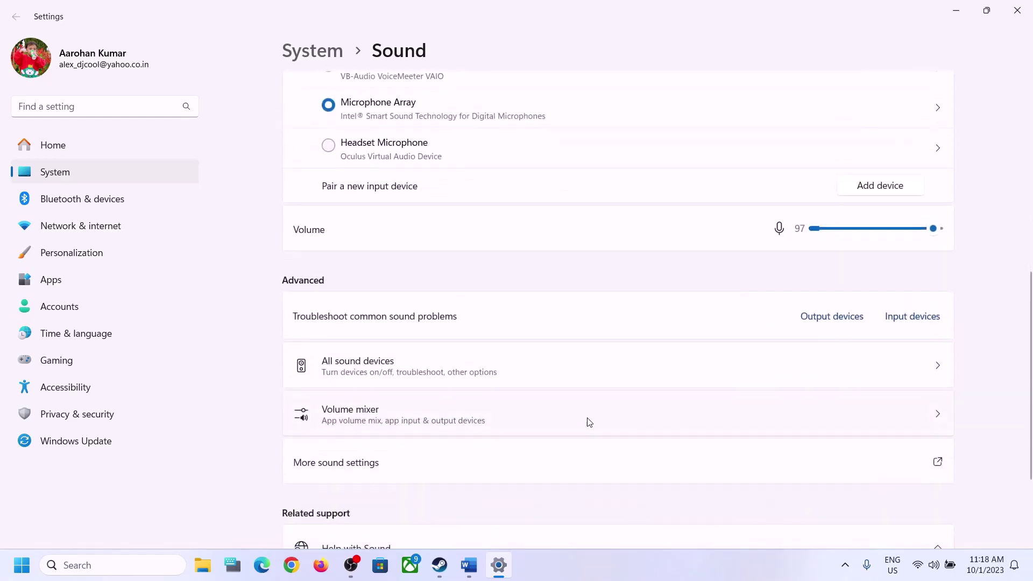
- Check the output device, input device and app volumes in the Volume mixer, and close Settings
left_click(348, 418)
scroll(700, 385, "down", 1)
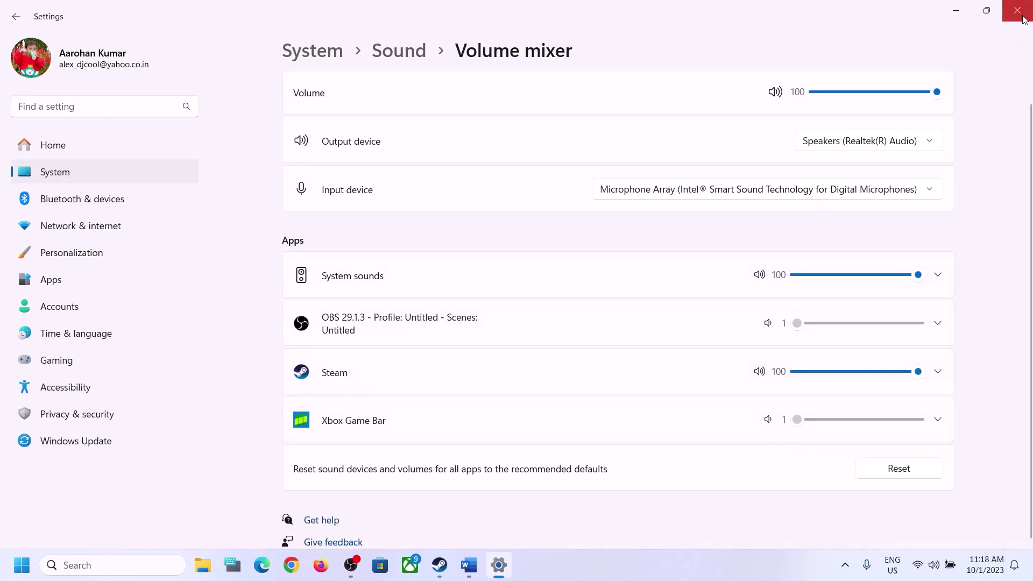
left_click(439, 565)
- Return to the Word notes and highlight the Step 3 instructions to restart the game and the PC
left_click(467, 565)
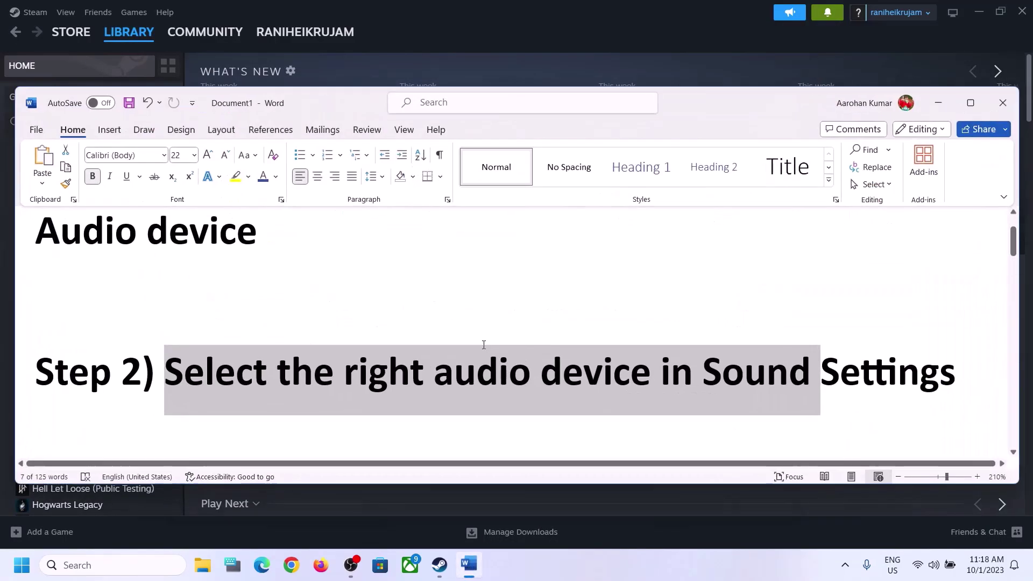
scroll(446, 415, "down", 2)
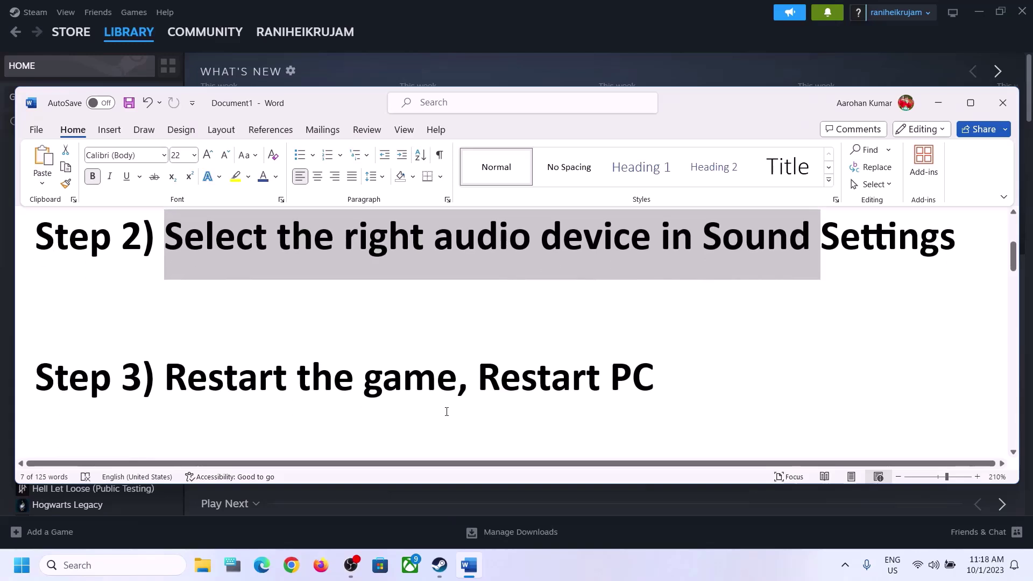
left_click_drag(166, 380, 440, 380)
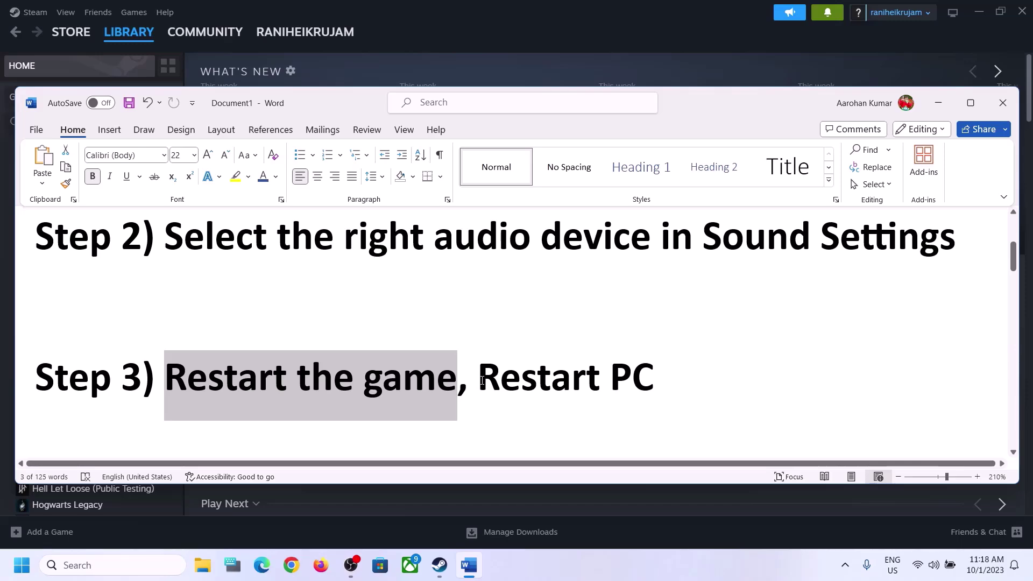
left_click_drag(478, 379, 657, 380)
- View the computer's power options in Start and dismiss them without restarting
left_click(22, 565)
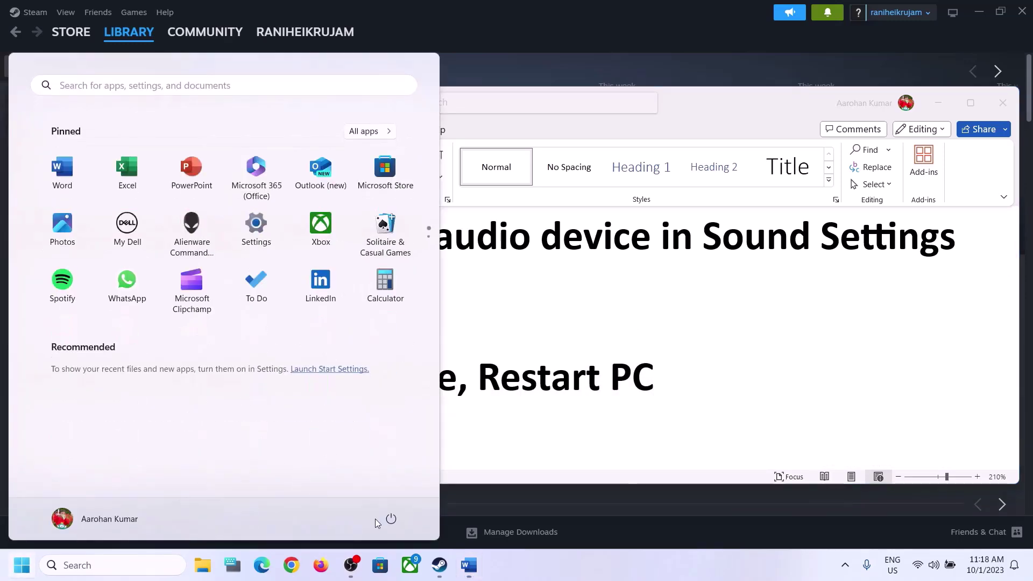
left_click(391, 517)
key("Escape")
key("Escape")
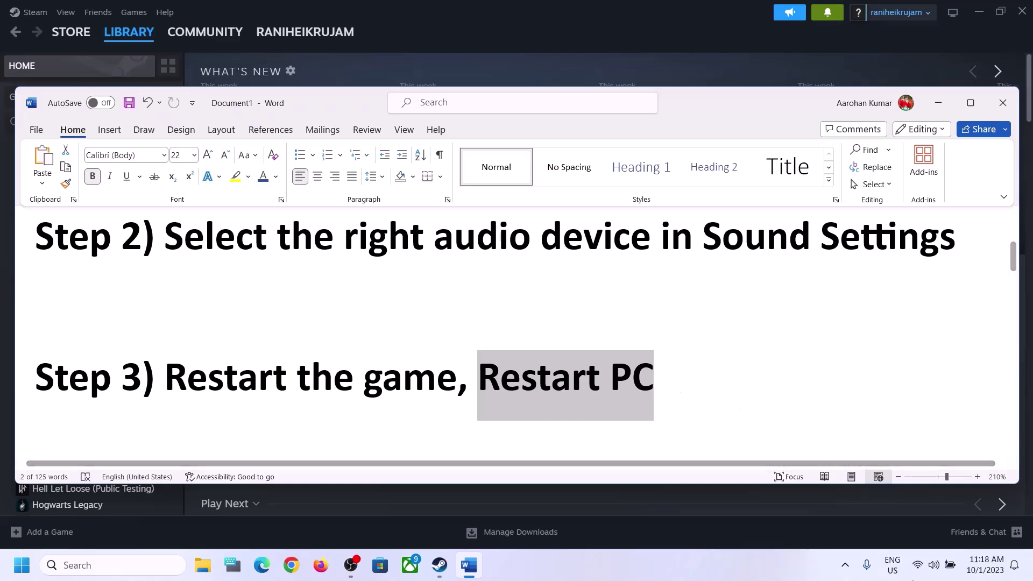
- Recheck the available sound output devices from the taskbar's quick settings and dismiss the list
left_click(941, 571)
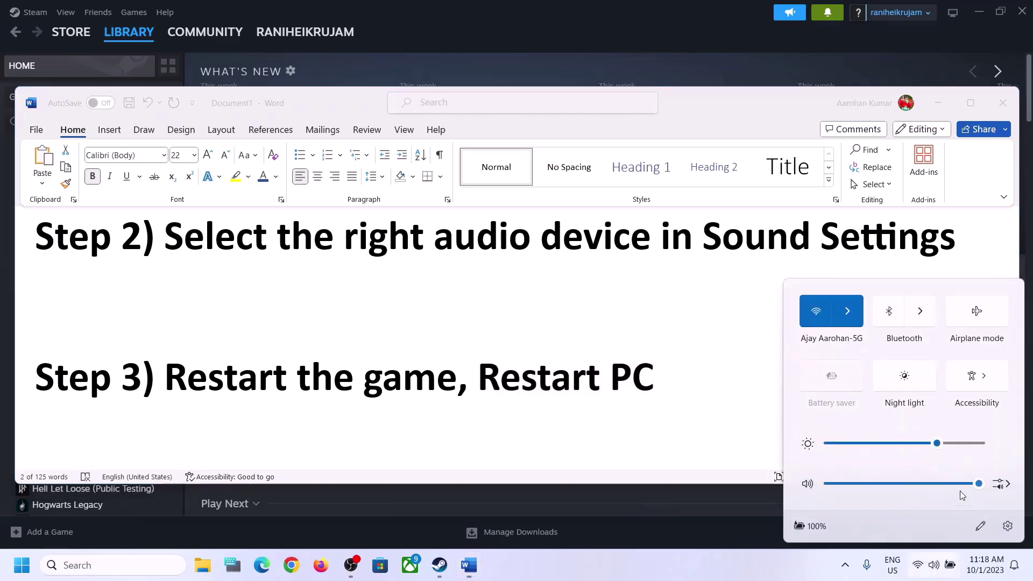
left_click(1003, 482)
left_click(505, 415)
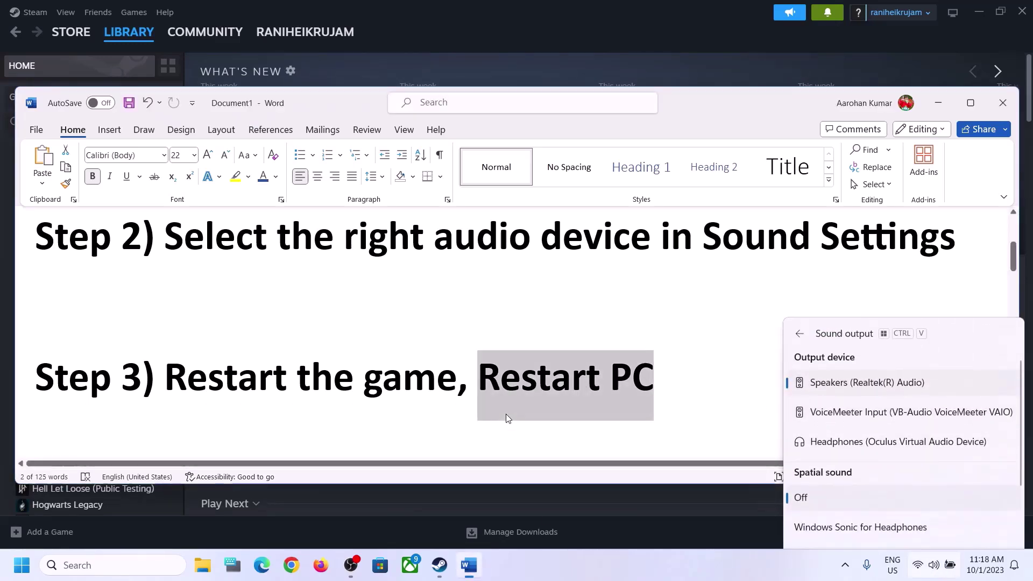
- Highlight the Step 4 instruction in the Word notes about setting the sound sample rate to 48/44k Hz
left_click(340, 364)
scroll(344, 366, "down", 5)
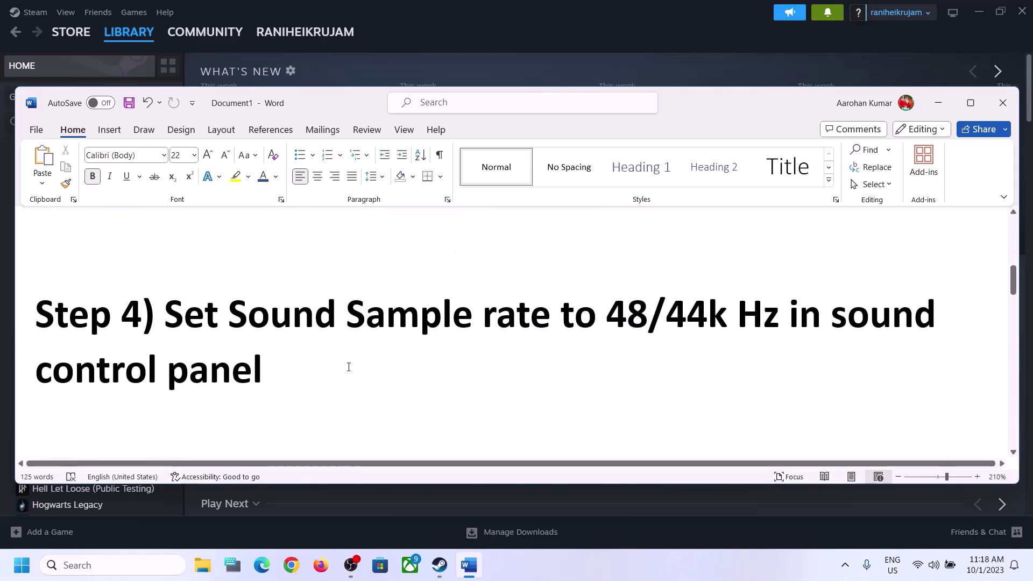
left_click_drag(165, 314, 358, 392)
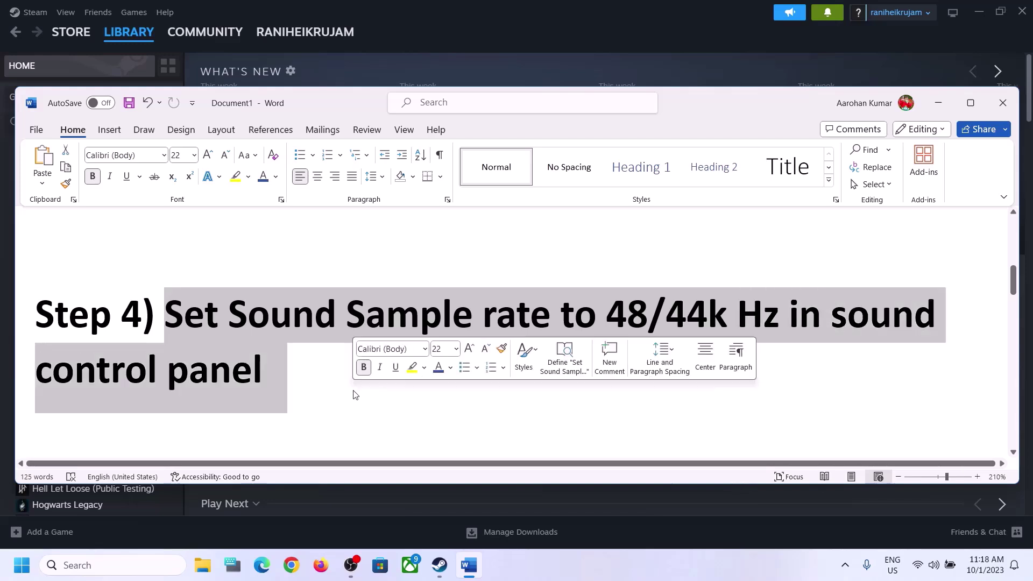
- Open the Sound dialog from Control Panel's Hardware and Sound category and move it clear of the desktop's left side
left_click(119, 567)
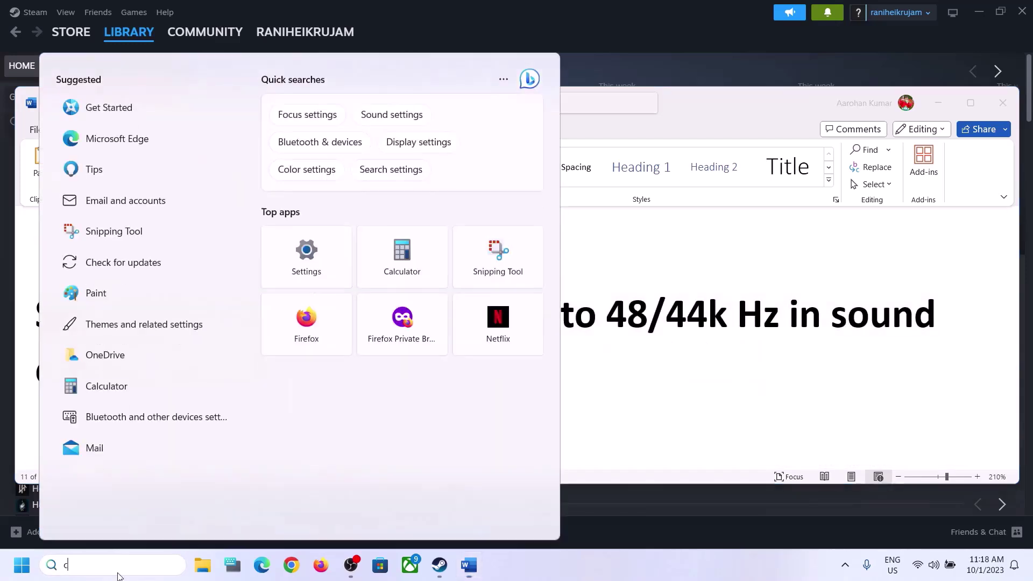
type("control")
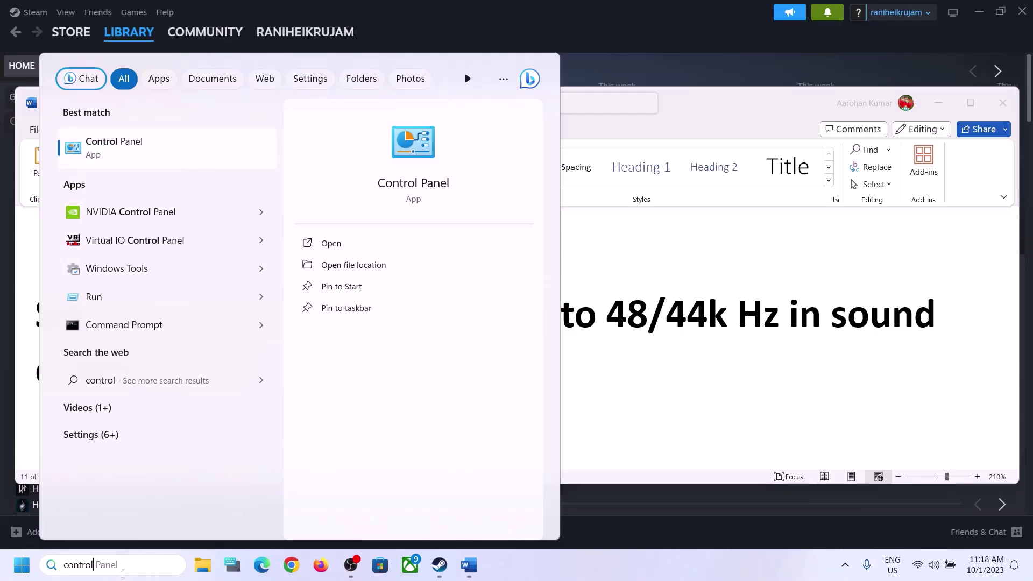
left_click(144, 153)
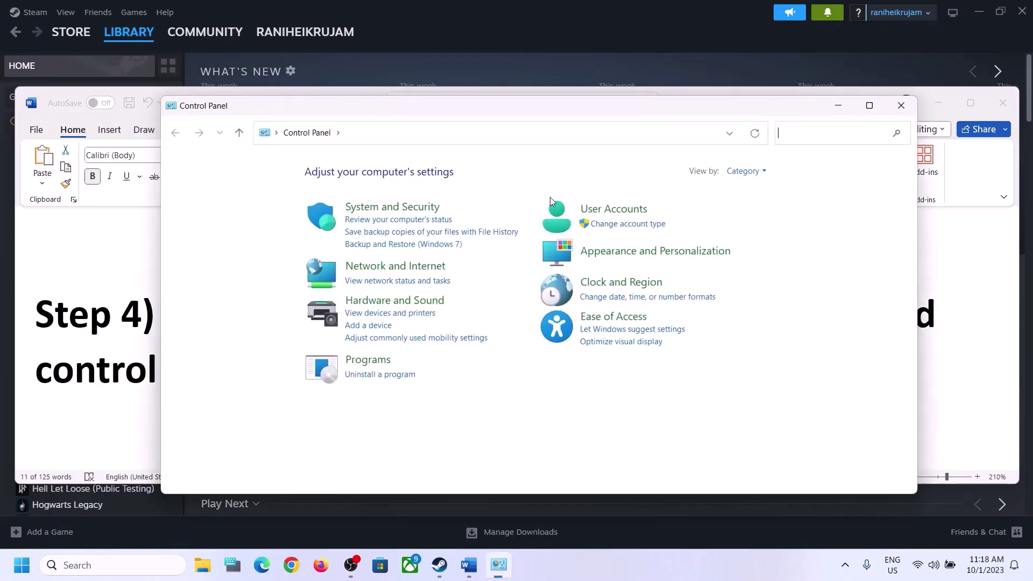
left_click(389, 300)
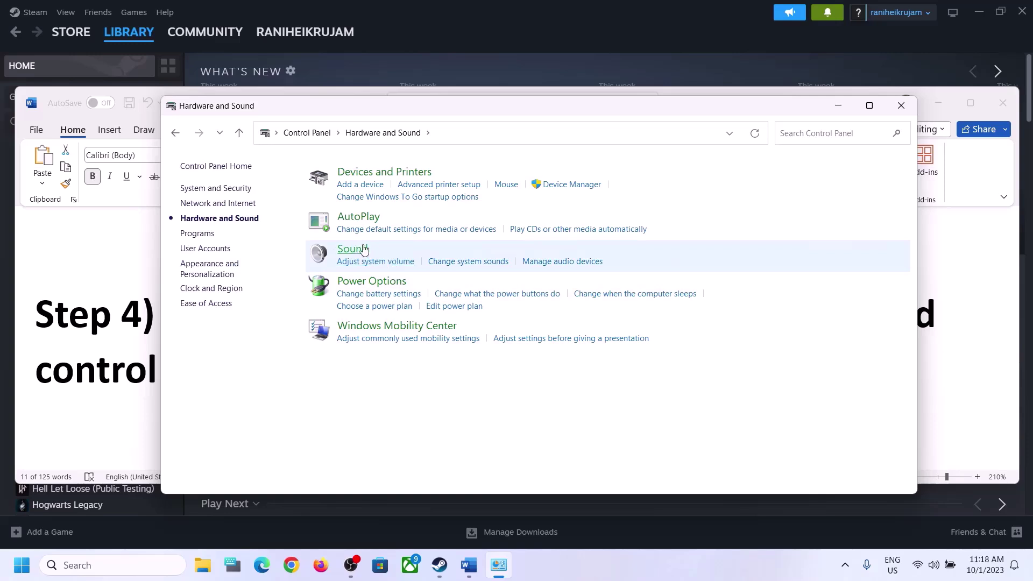
left_click(357, 254)
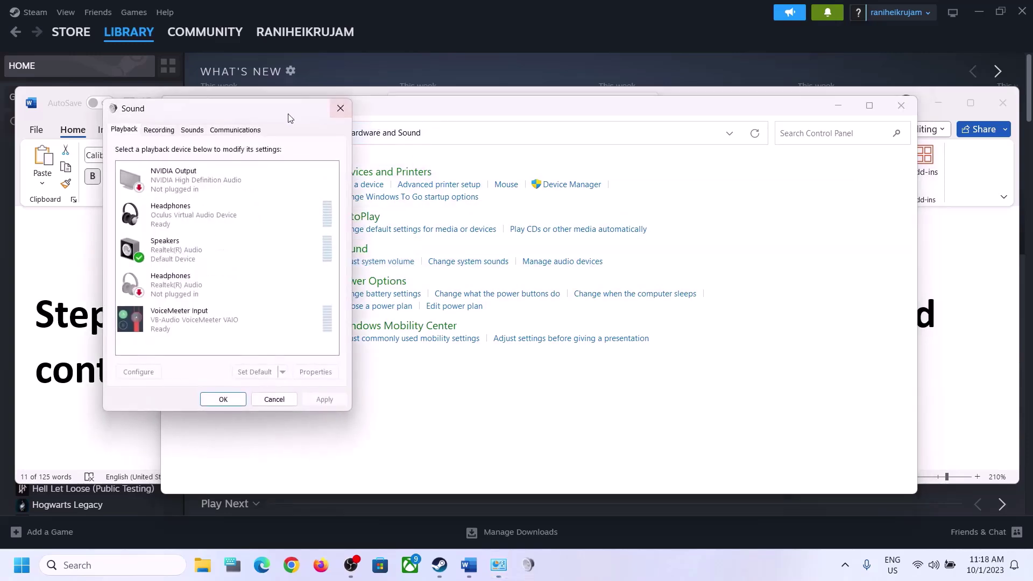
left_click_drag(478, 100, 490, 94)
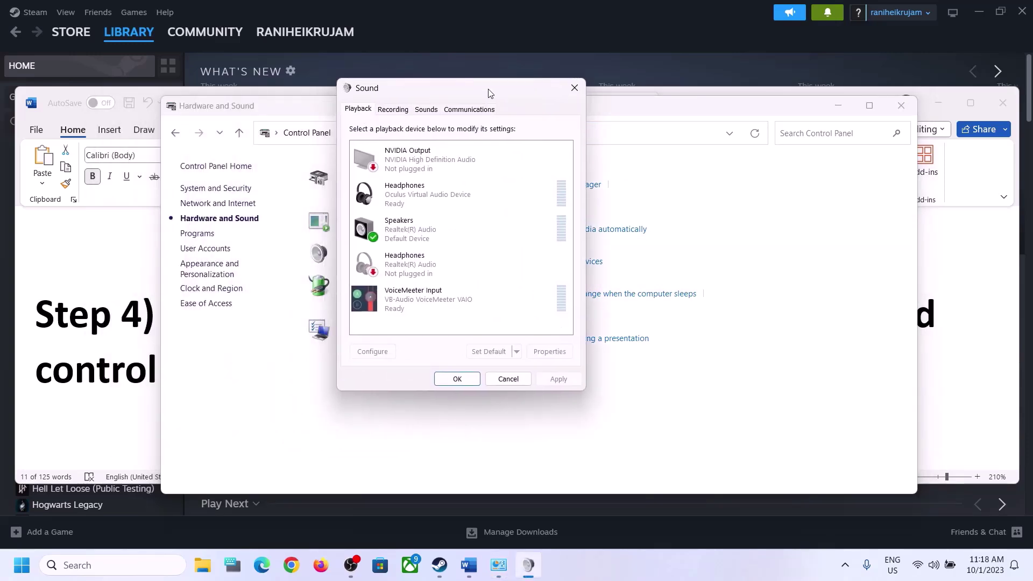
- Open the advanced properties of the default Realtek Speakers playback device
left_click(421, 239)
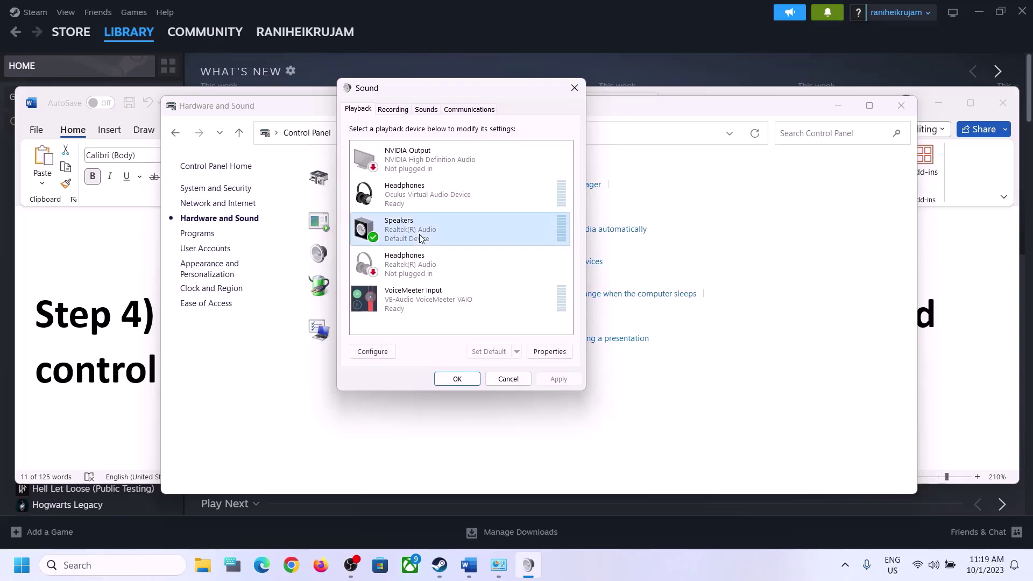
left_click(418, 200)
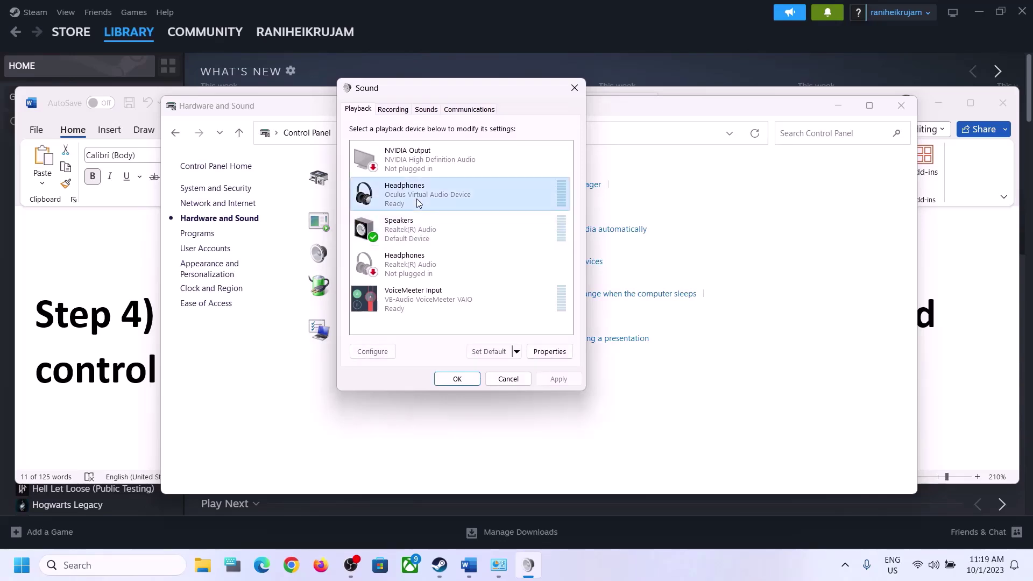
left_click(413, 226)
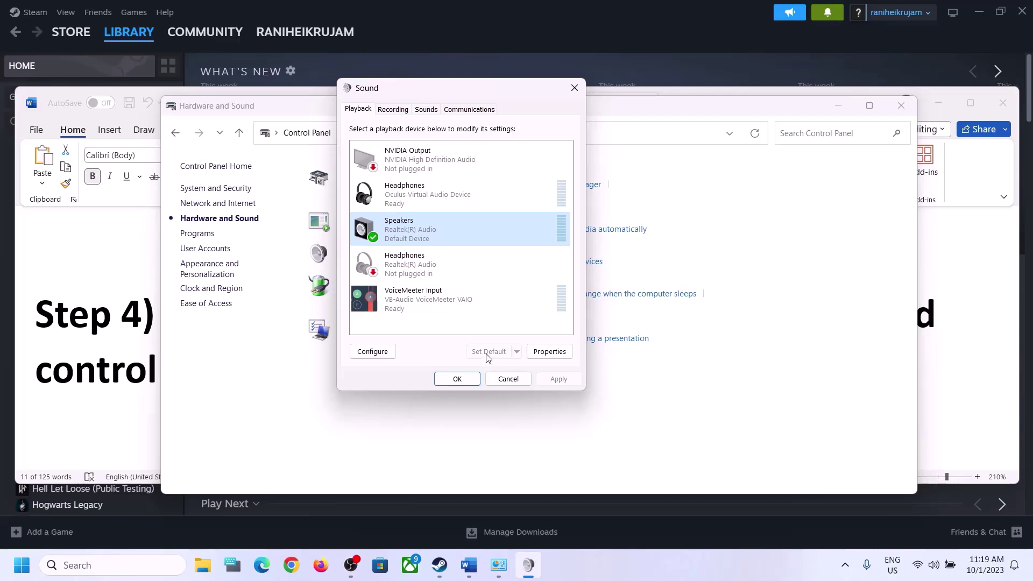
right_click(422, 235)
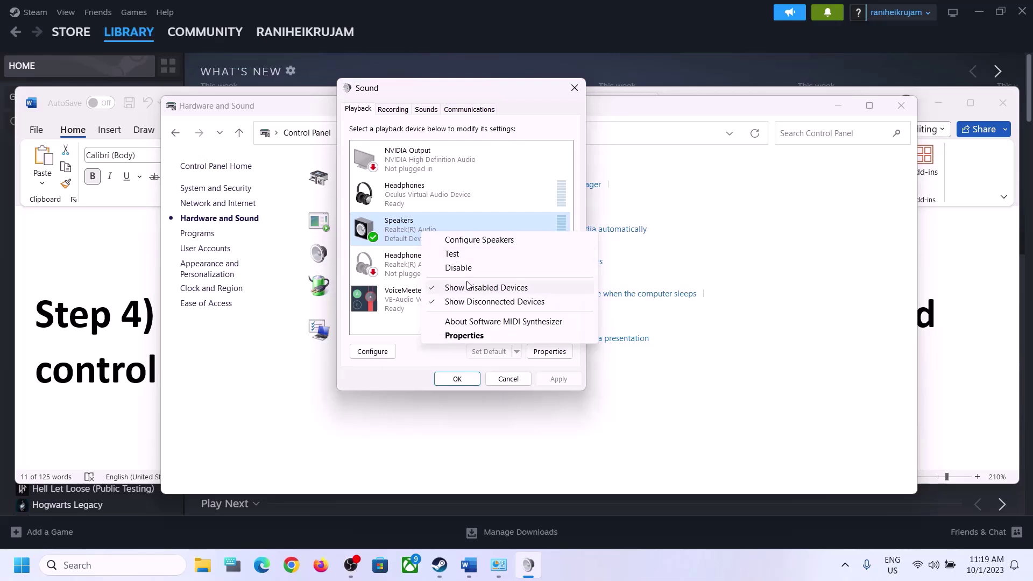
left_click(468, 339)
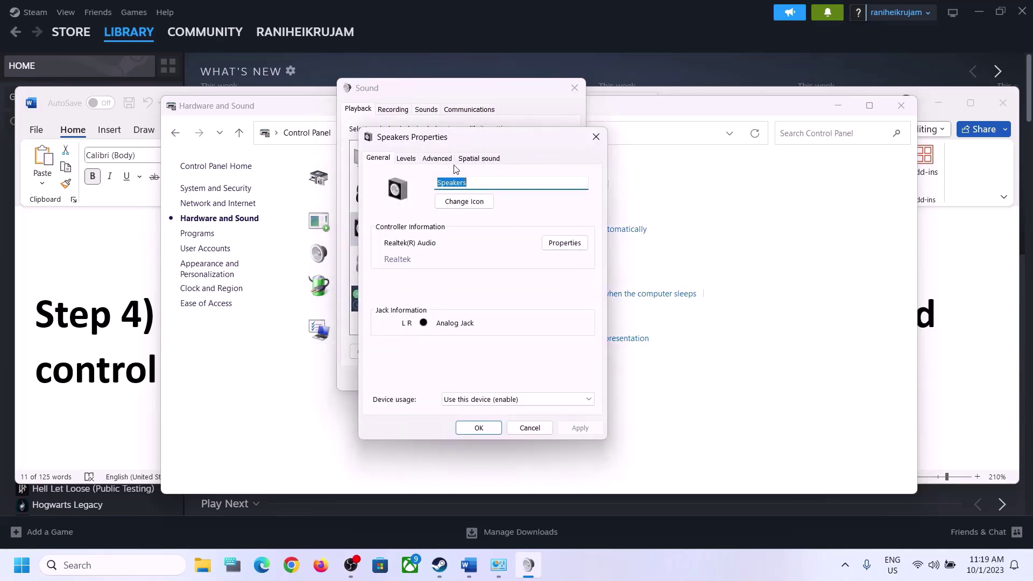
left_click(435, 162)
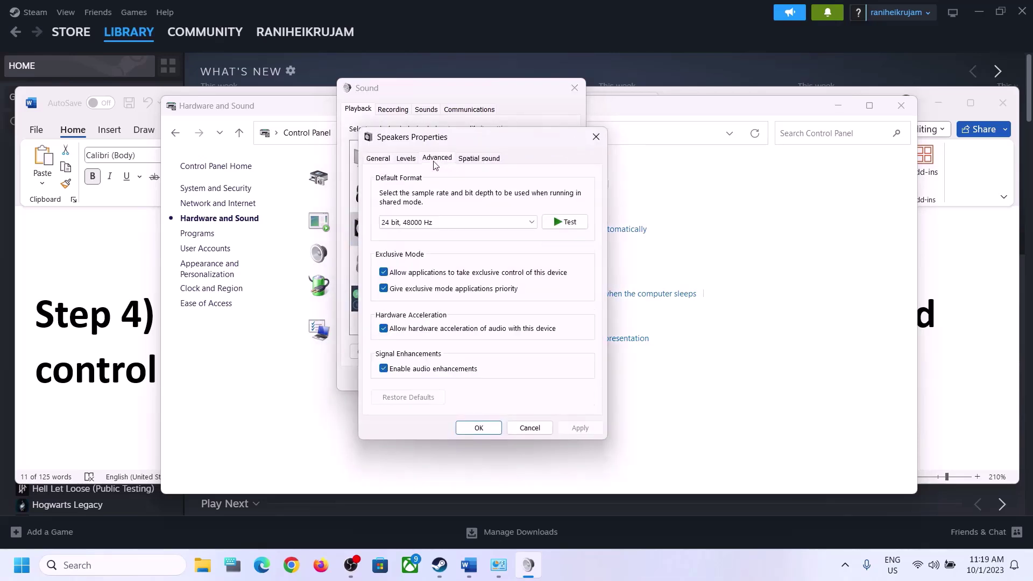
- Set the speakers' default format to 16 bit, 48000 Hz and apply it
left_click(533, 224)
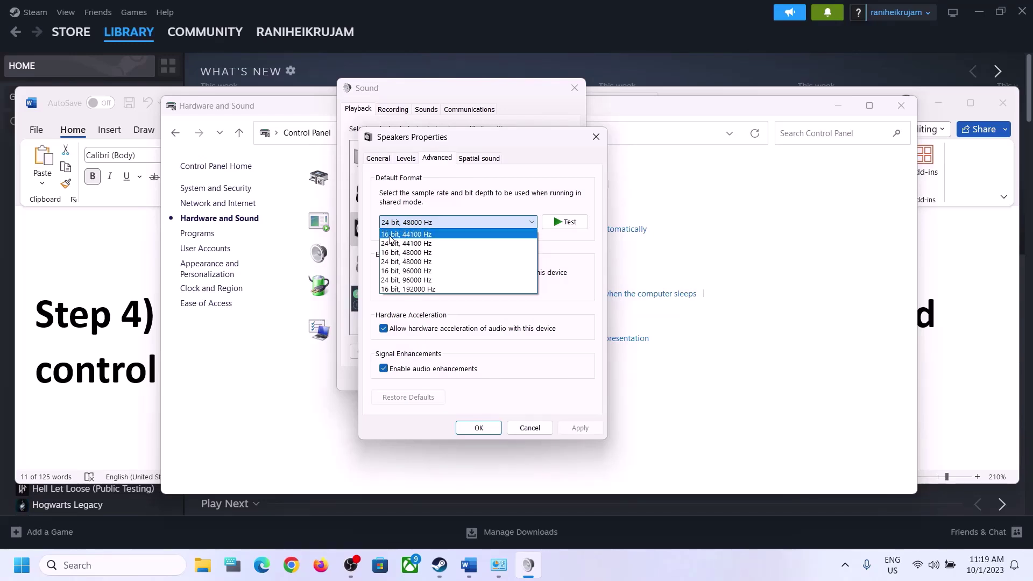
left_click(418, 254)
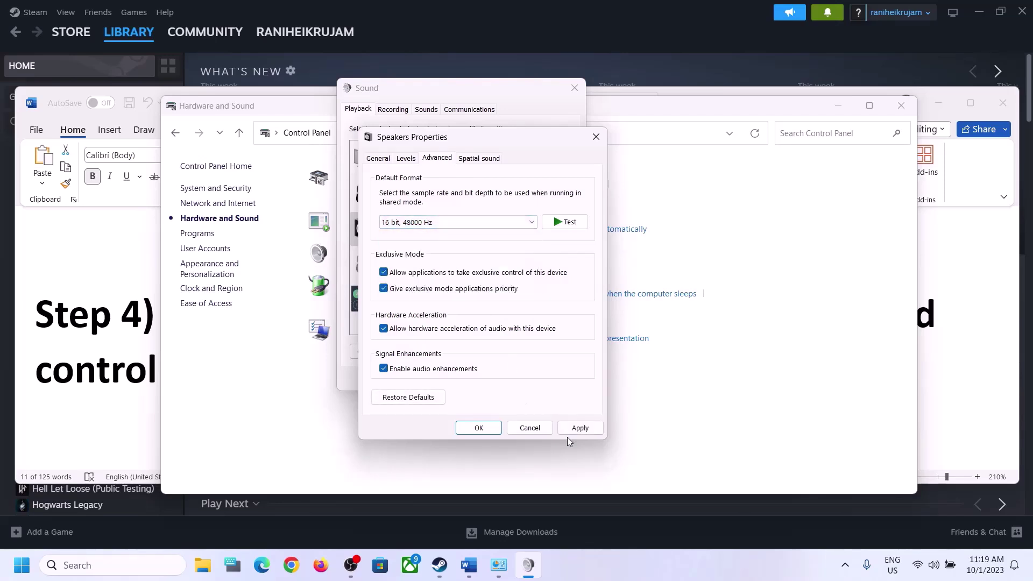
left_click(578, 428)
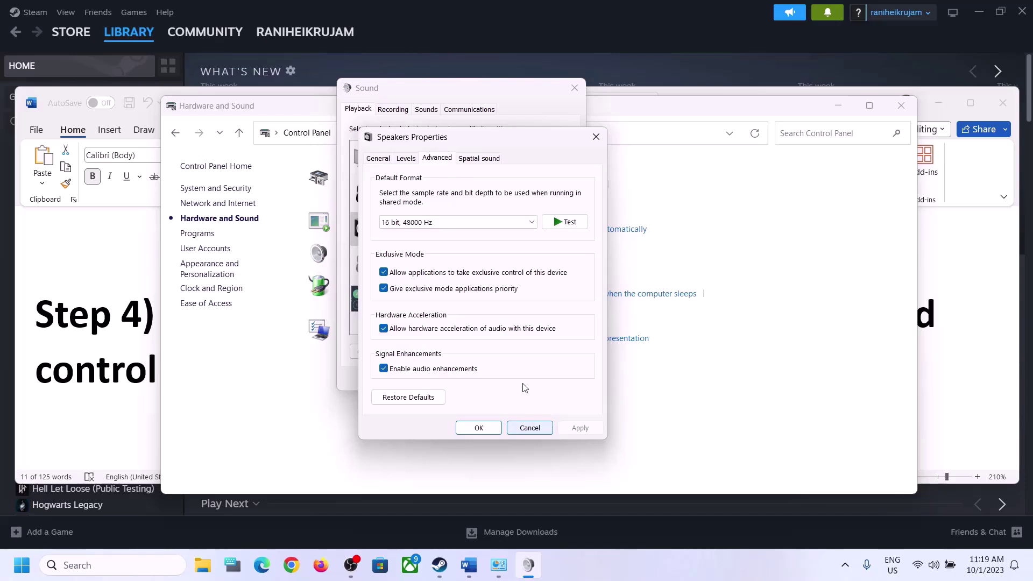
- Set the speakers' default format to 24 bit, 48000 Hz, apply it, and close the sound dialogs and Control Panel
left_click(440, 224)
left_click(407, 263)
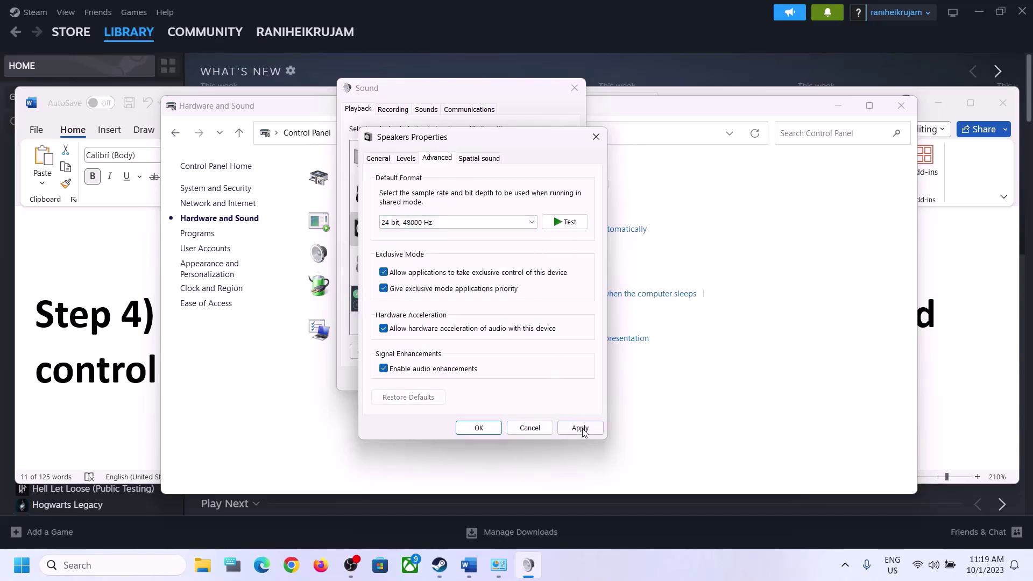
left_click(579, 427)
left_click(478, 429)
left_click(474, 380)
left_click(901, 105)
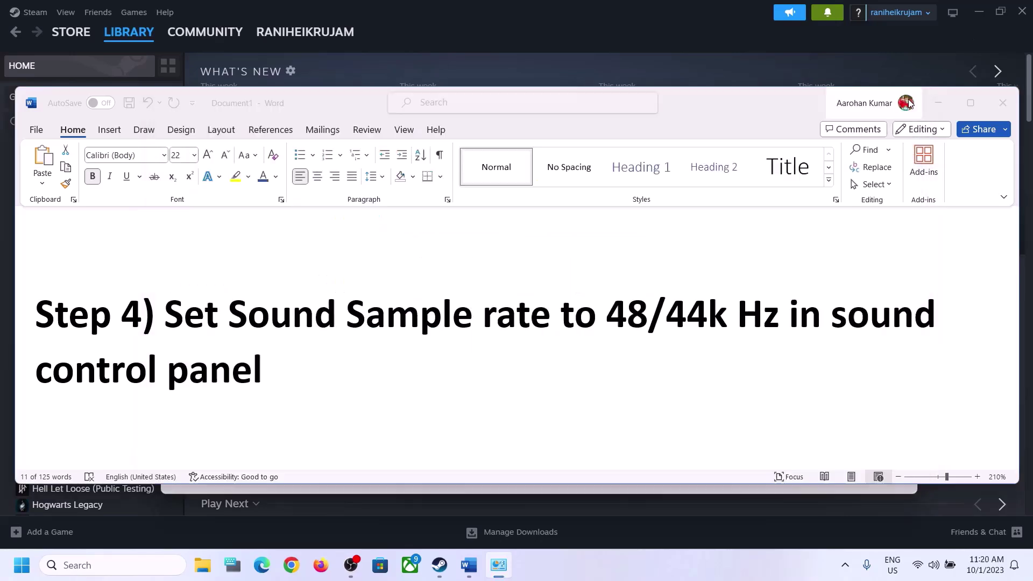
- Highlight the Step 4 sample rate and the Step 5 instructions on disconnecting and reconnecting the controller in the Word notes
left_click_drag(592, 315, 785, 315)
left_click(321, 351)
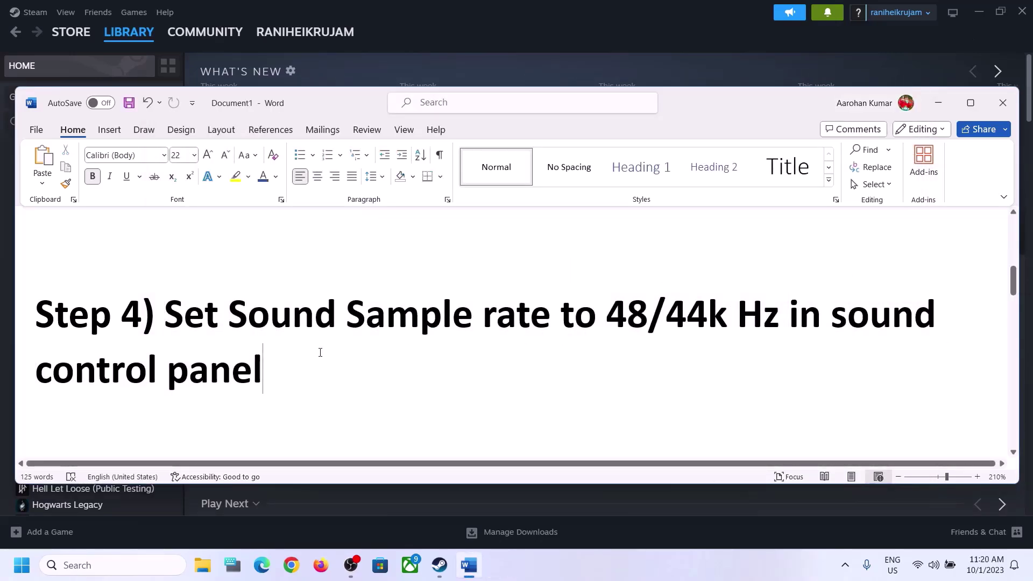
scroll(324, 352, "down", 4)
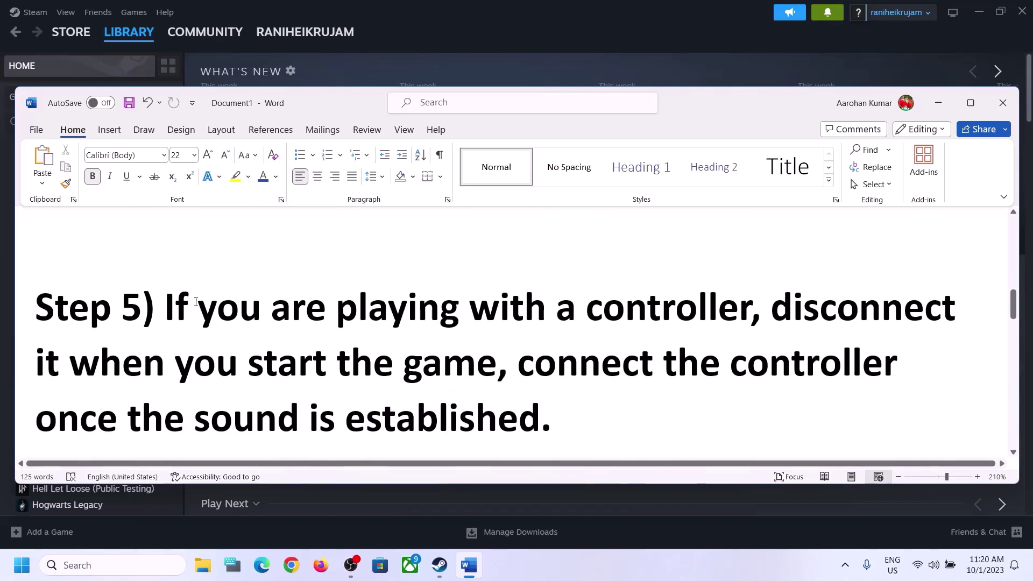
left_click_drag(179, 301, 475, 375)
left_click(775, 311)
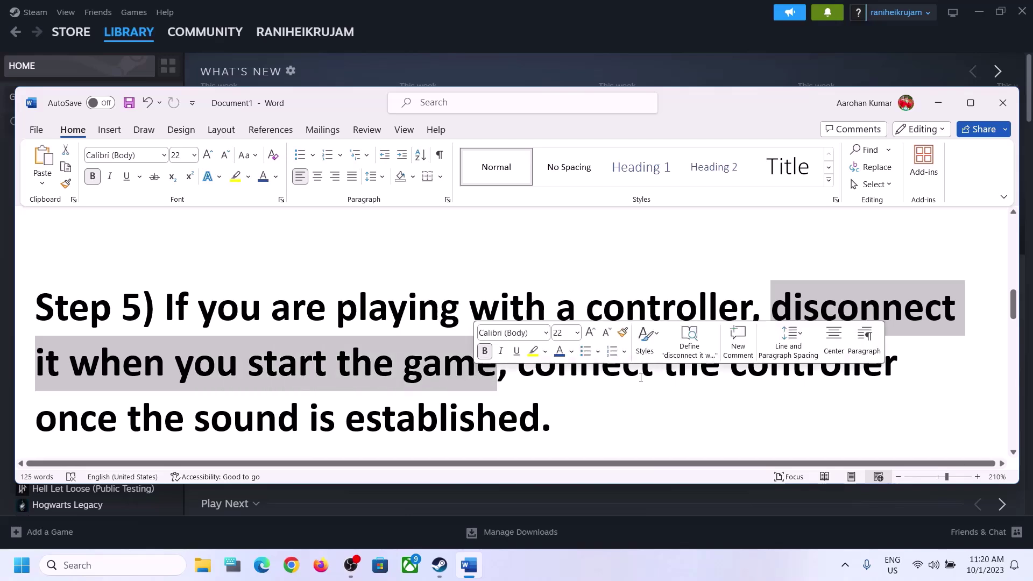
left_click(820, 311)
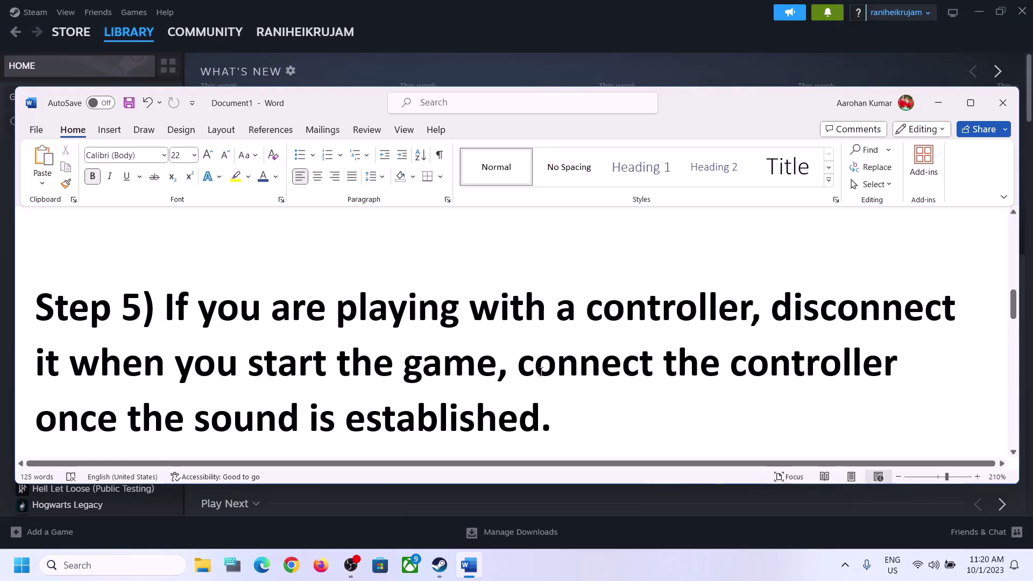
left_click_drag(541, 371, 908, 366)
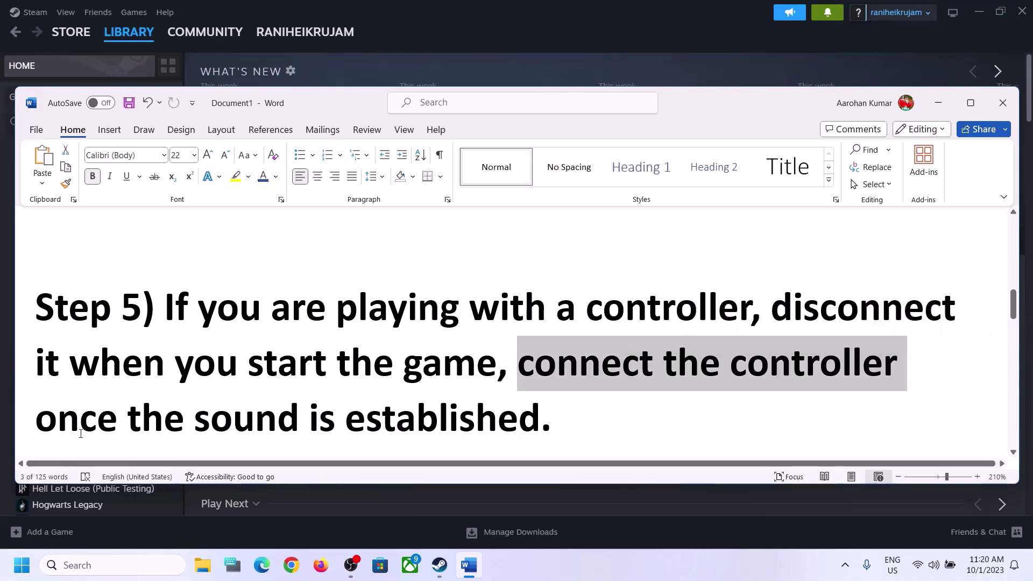
left_click_drag(81, 434, 538, 431)
left_click(316, 333)
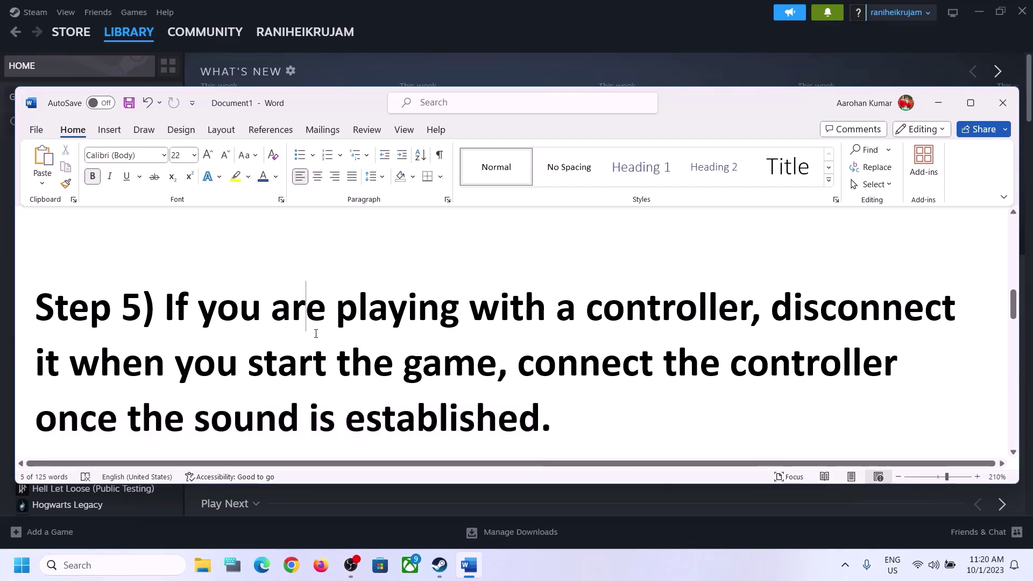
- Highlight the Step 6 instruction about turning off Spatial Sound in the Word notes
scroll(323, 333, "down", 4)
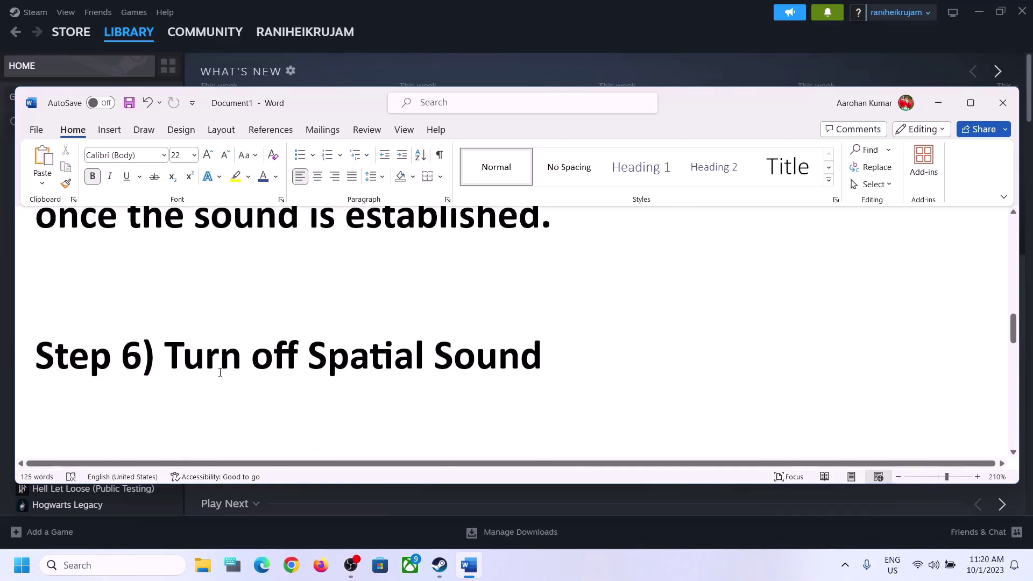
left_click_drag(251, 358, 563, 358)
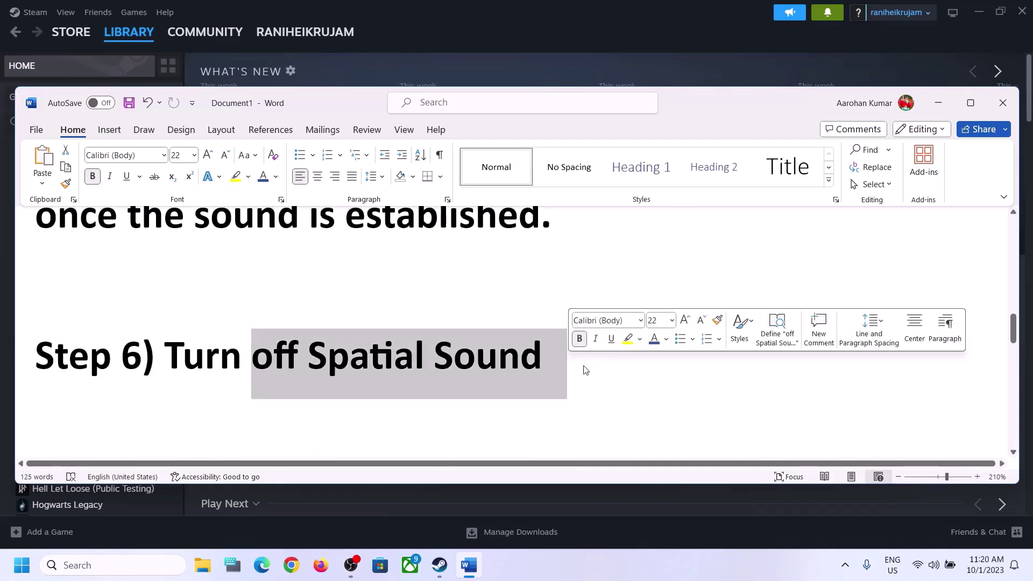
right_click(935, 562)
left_click(931, 528)
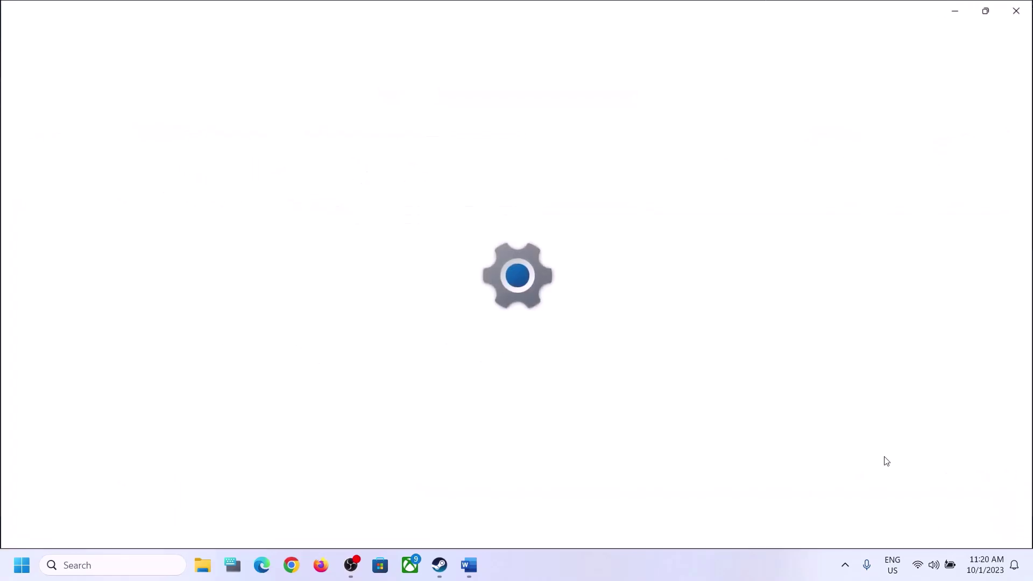
left_click(1017, 9)
- Reopen the Sound dialog from Control Panel's Hardware and Sound category and move it over the Control Panel window
left_click(110, 565)
type("control")
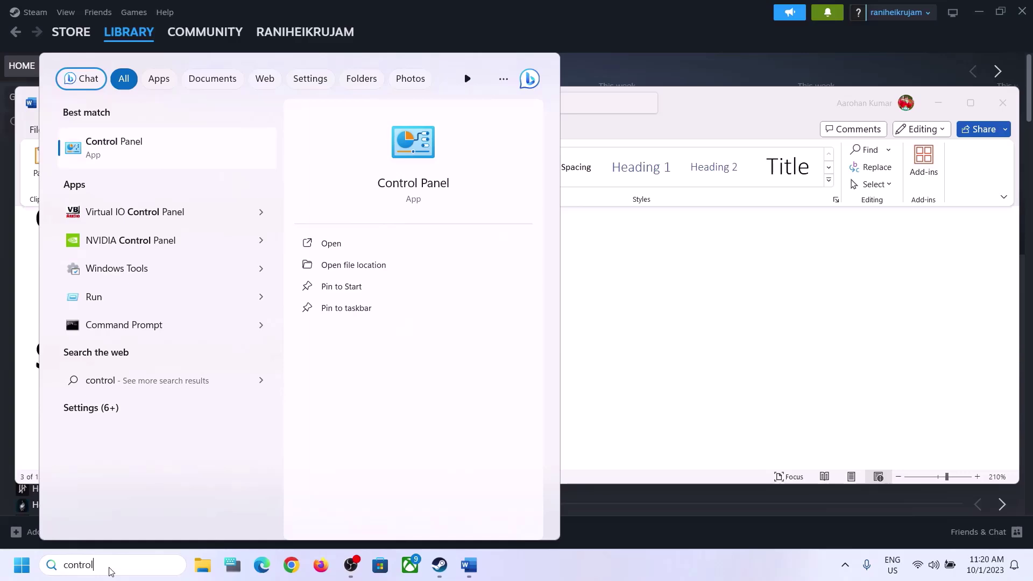
key("Return")
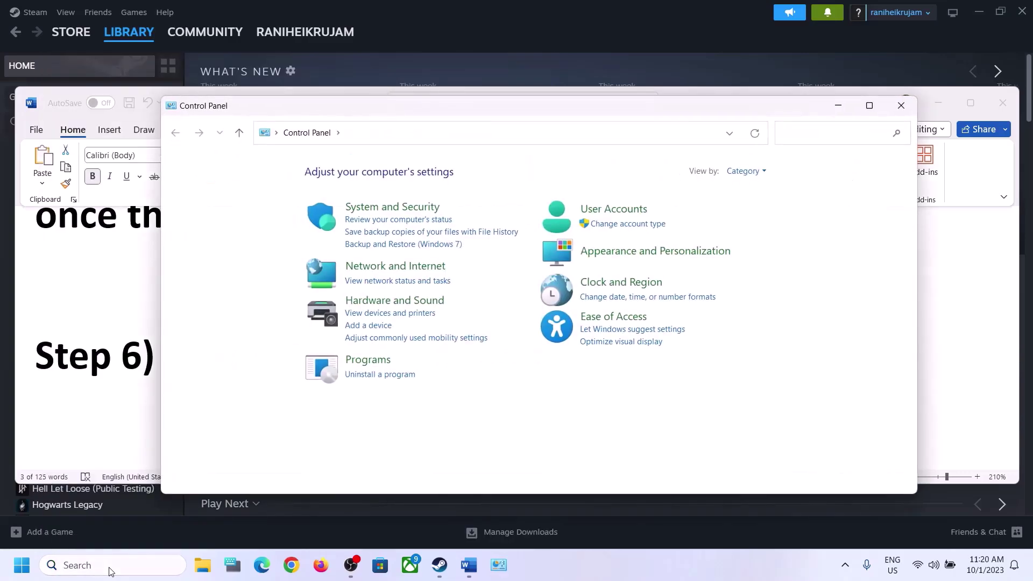
left_click(400, 305)
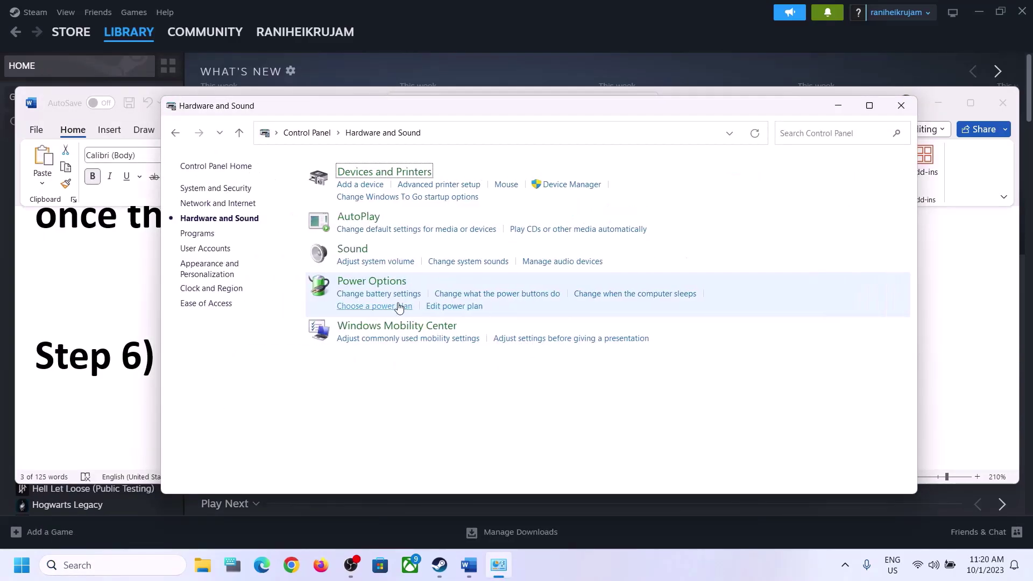
left_click(372, 261)
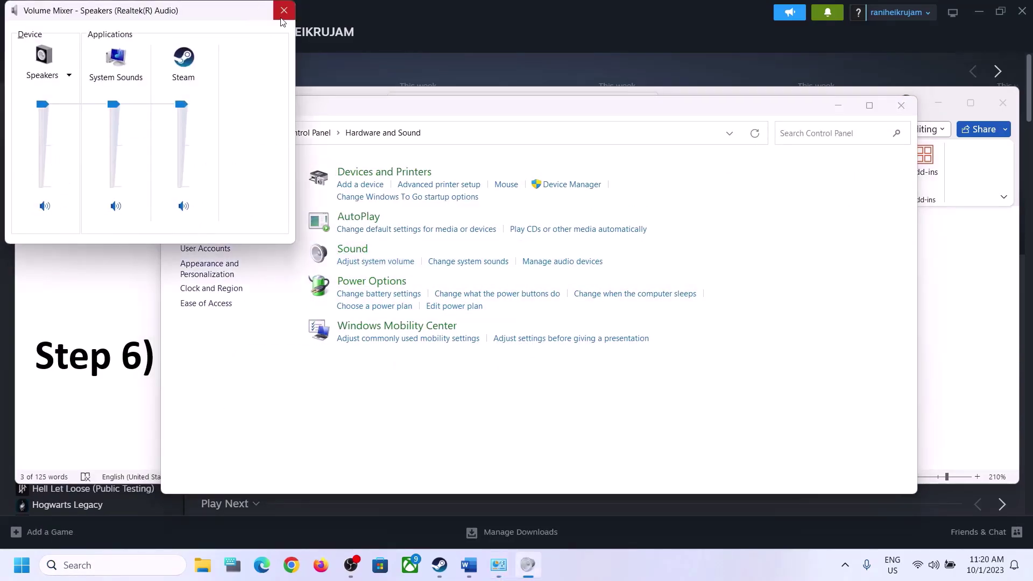
left_click(284, 10)
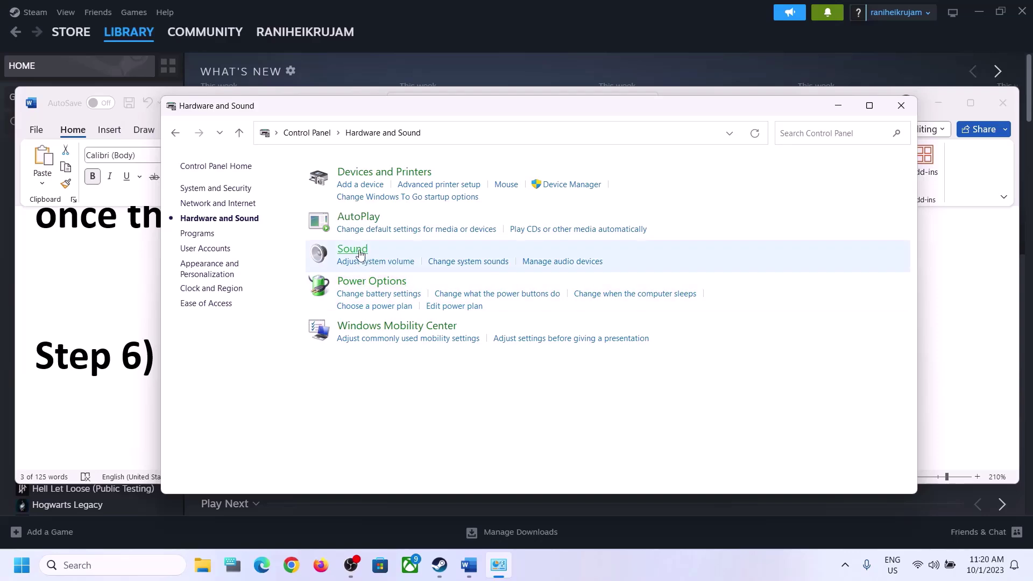
left_click(355, 249)
left_click_drag(174, 45, 509, 89)
- Set the spatial sound format to Off in the Realtek Speakers properties, apply it, and close the Sound dialogs
left_click(446, 229)
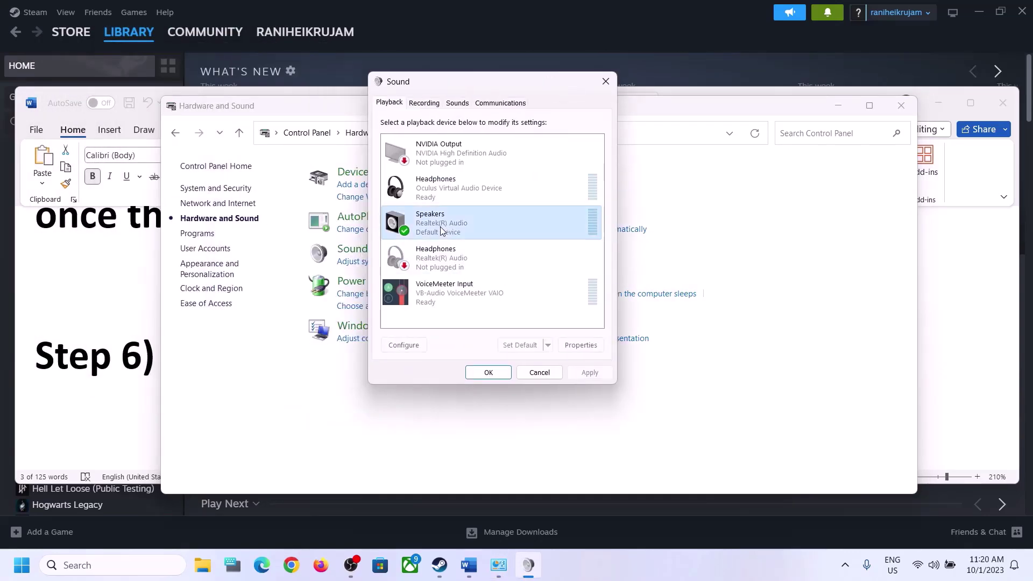
right_click(450, 227)
left_click(500, 333)
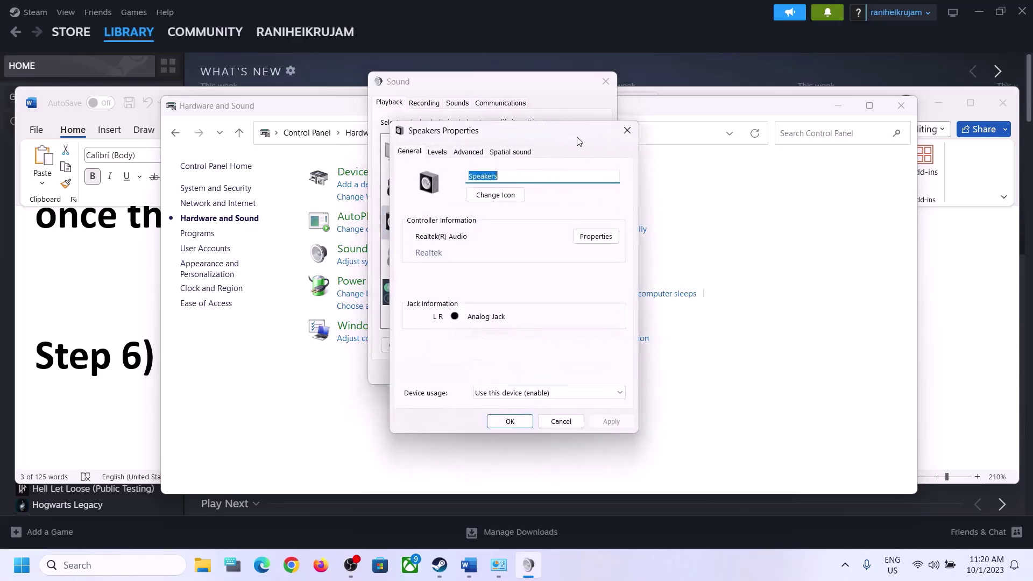
left_click(510, 153)
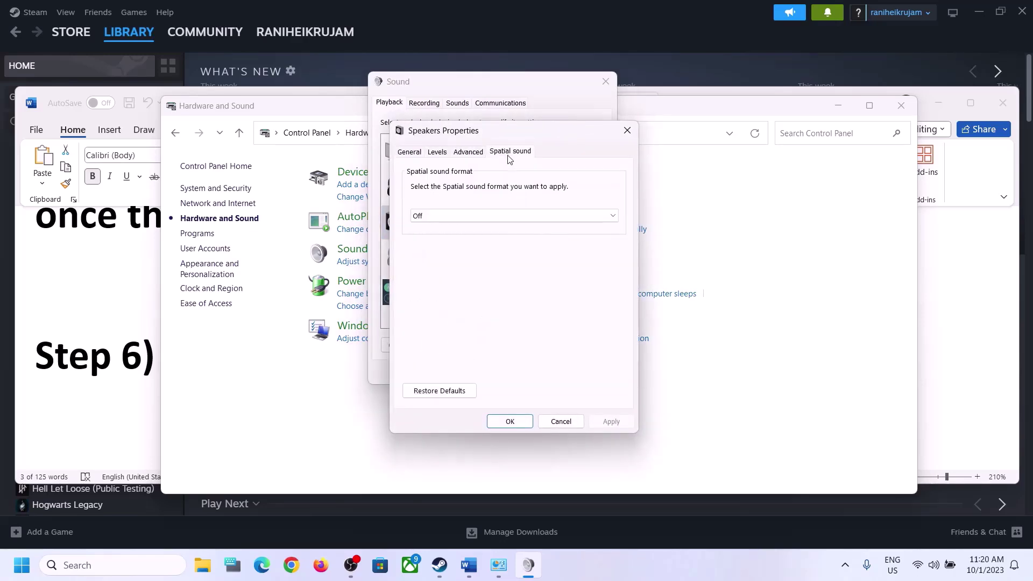
left_click(470, 216)
left_click(445, 239)
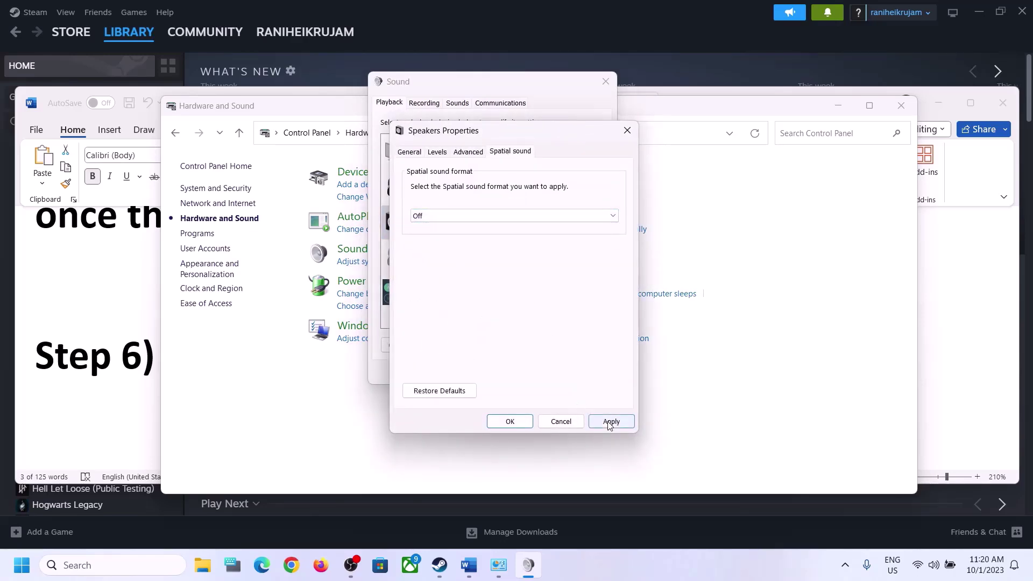
left_click(517, 423)
left_click(606, 83)
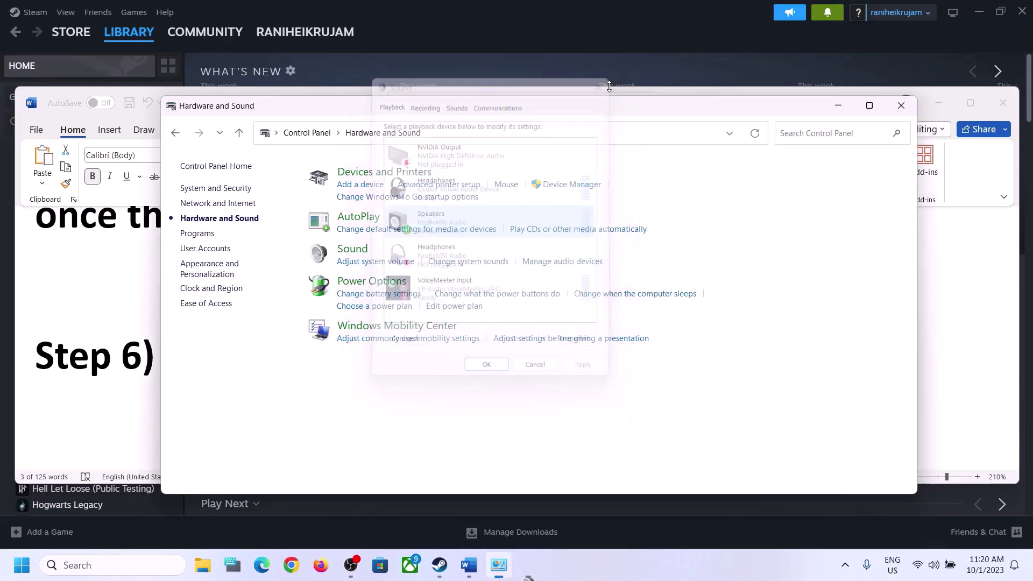
- Highlight the Step 7 instructions in the Word notes on disabling Oculus/voicemeeter audio devices under recording and playback
left_click(106, 338)
scroll(394, 366, "down", 5)
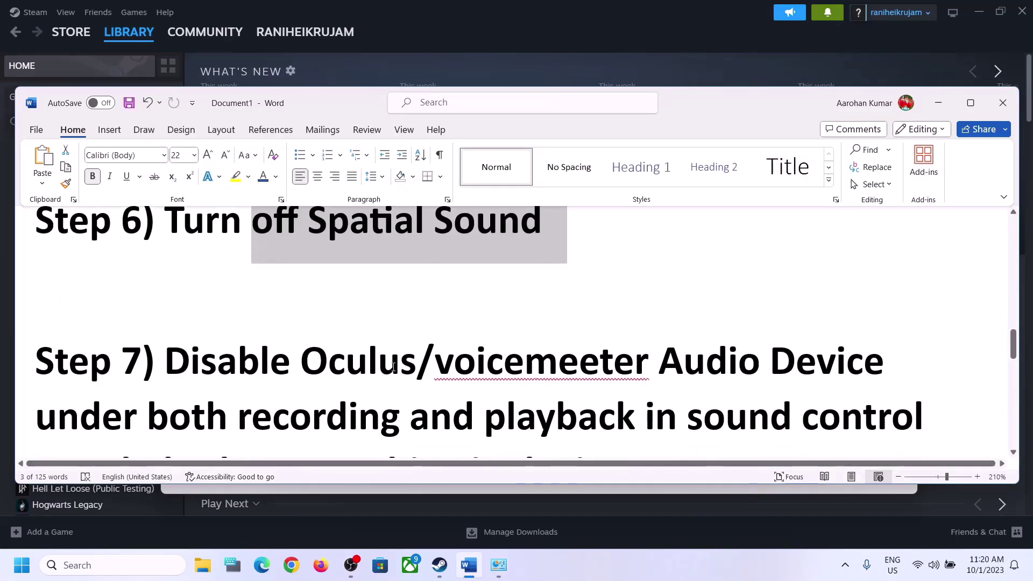
scroll(394, 367, "up", 1)
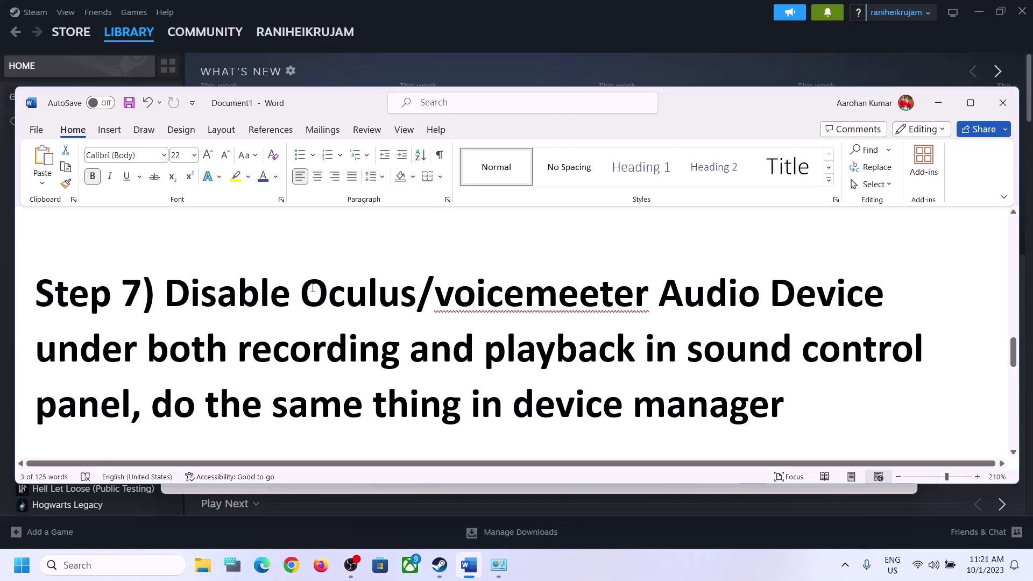
left_click_drag(303, 287, 651, 295)
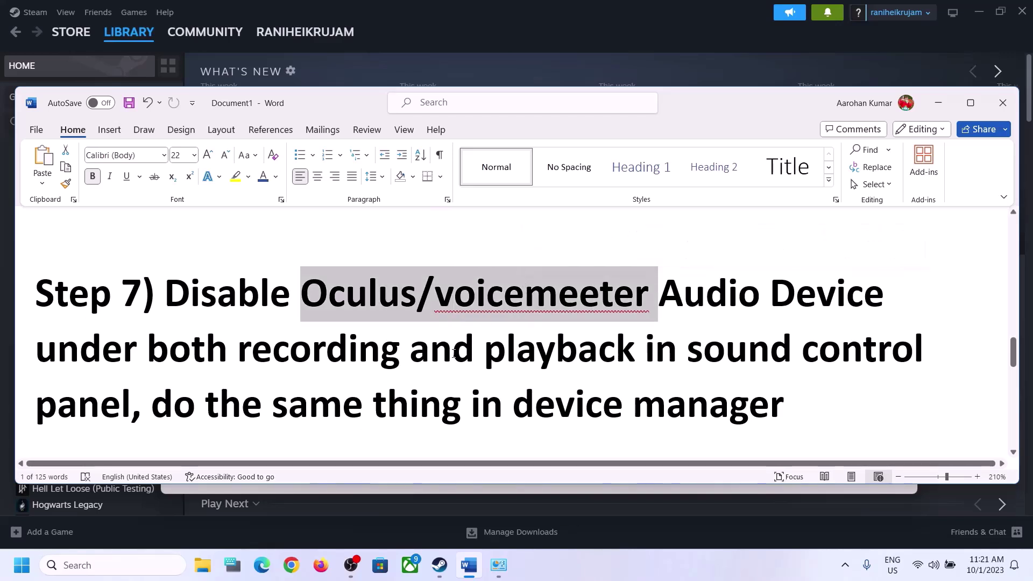
left_click_drag(276, 350, 603, 352)
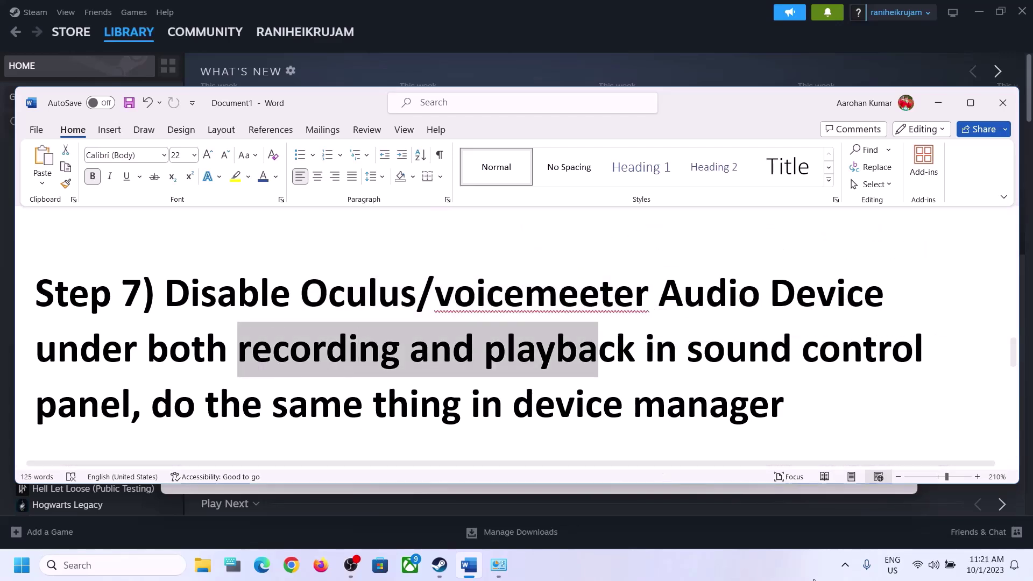
- Open Control Panel's Hardware and Sound category, open the Sound dialog, and move it over the Control Panel window
left_click(130, 569)
type("c")
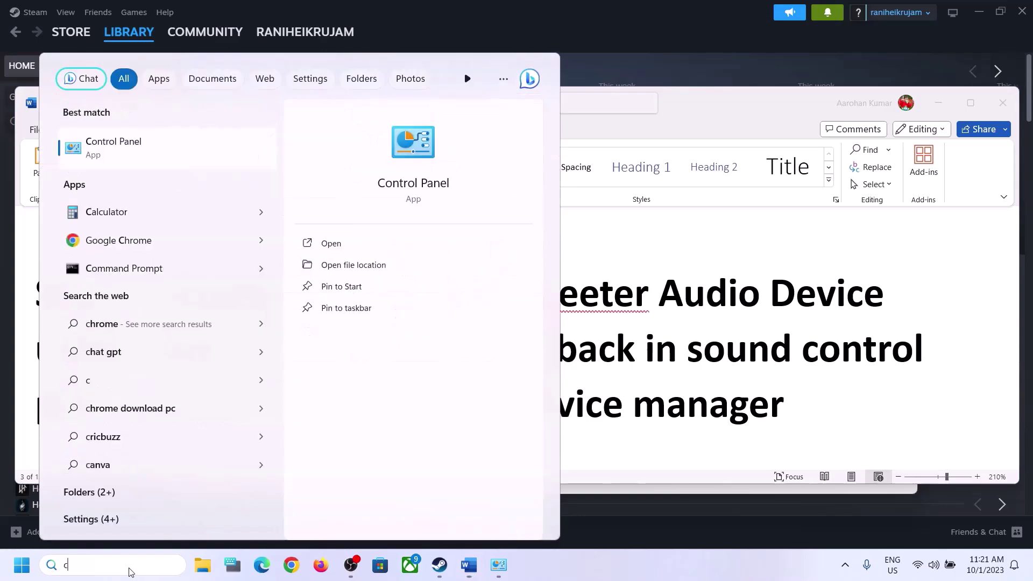
type("ontrol")
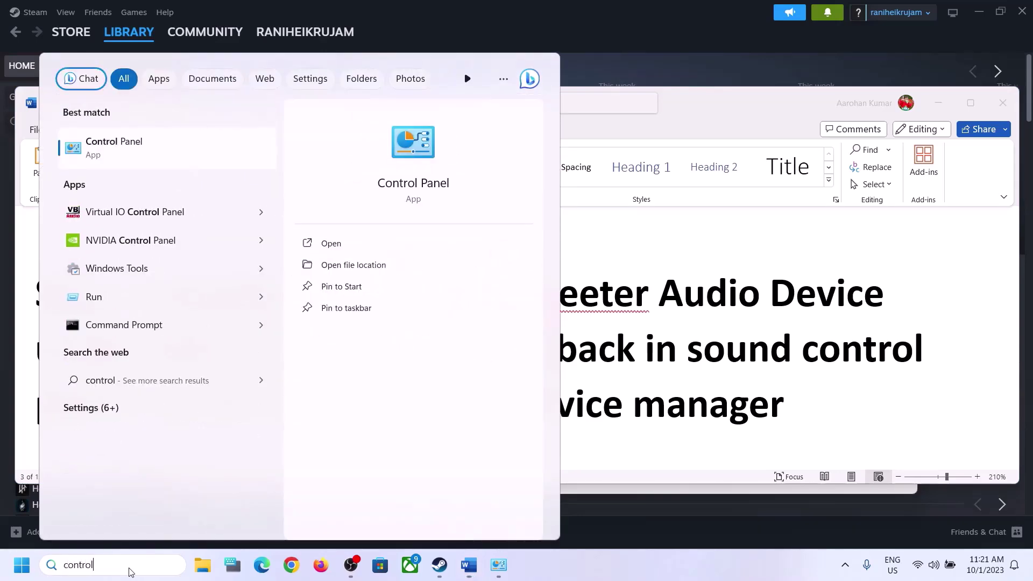
left_click(134, 144)
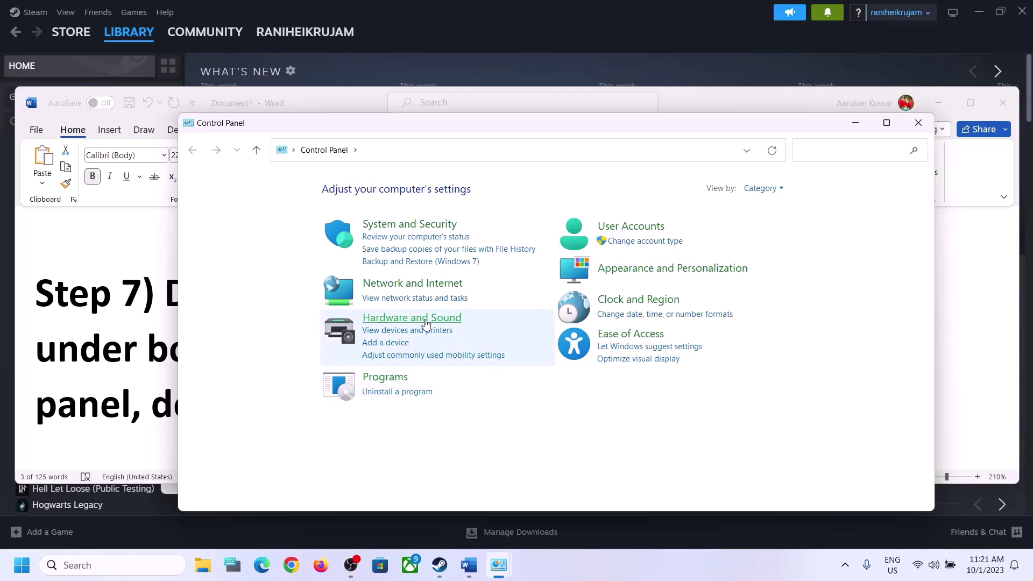
left_click(409, 318)
left_click(368, 267)
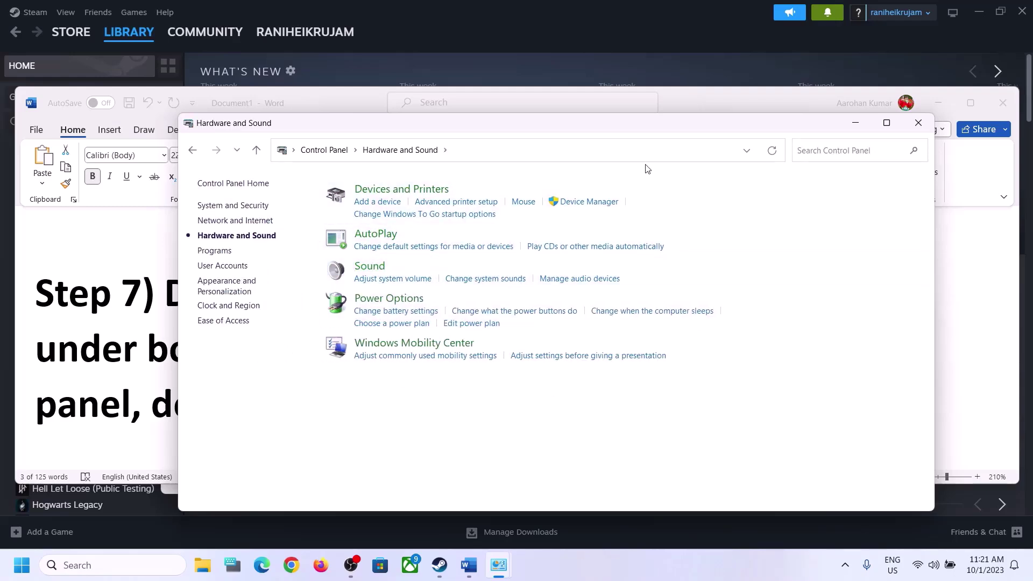
left_click_drag(235, 56, 611, 108)
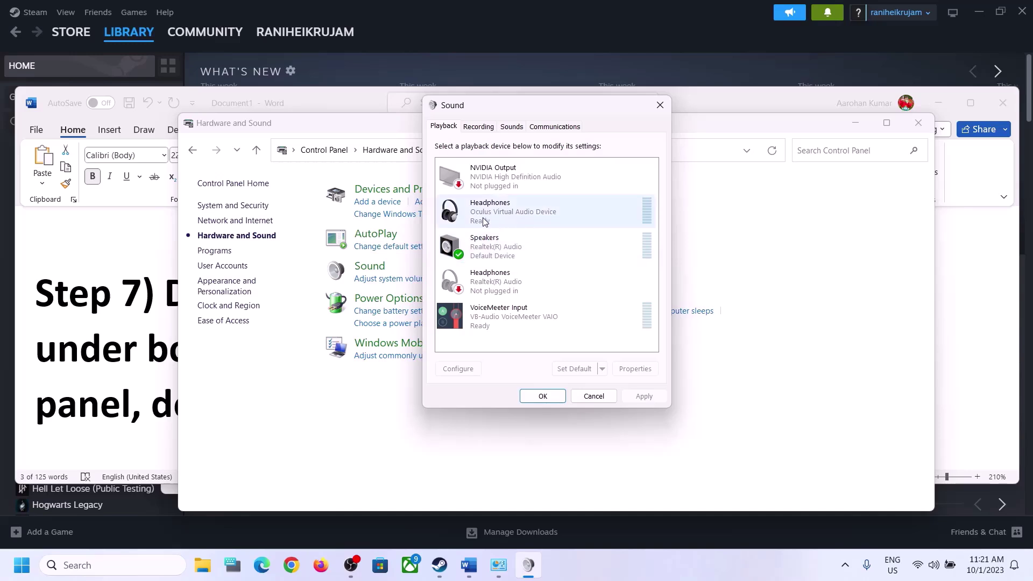
- Disable the Oculus Virtual Audio Device headphones and the Realtek(R) Audio headphones among the playback devices
right_click(512, 217)
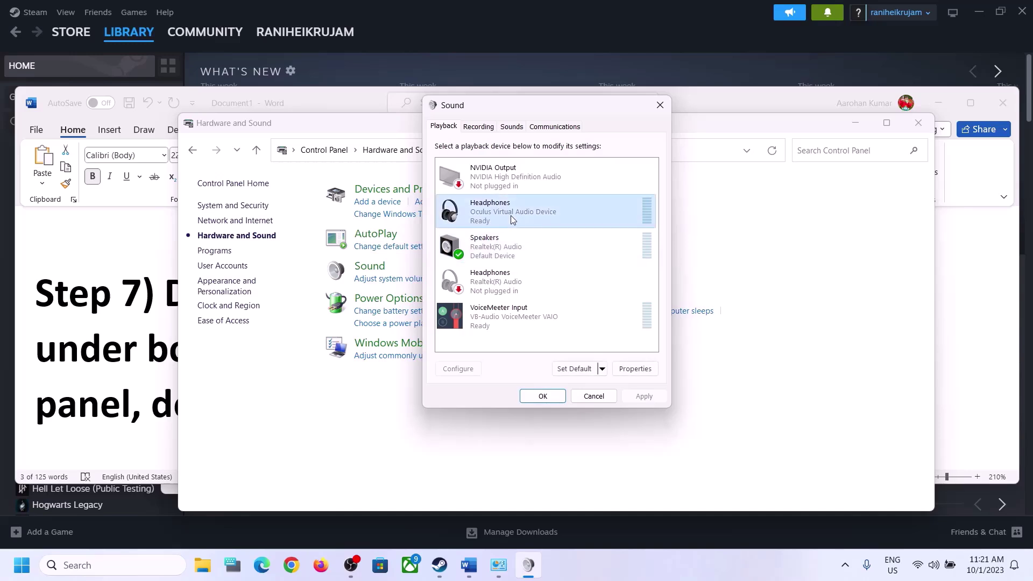
left_click(547, 239)
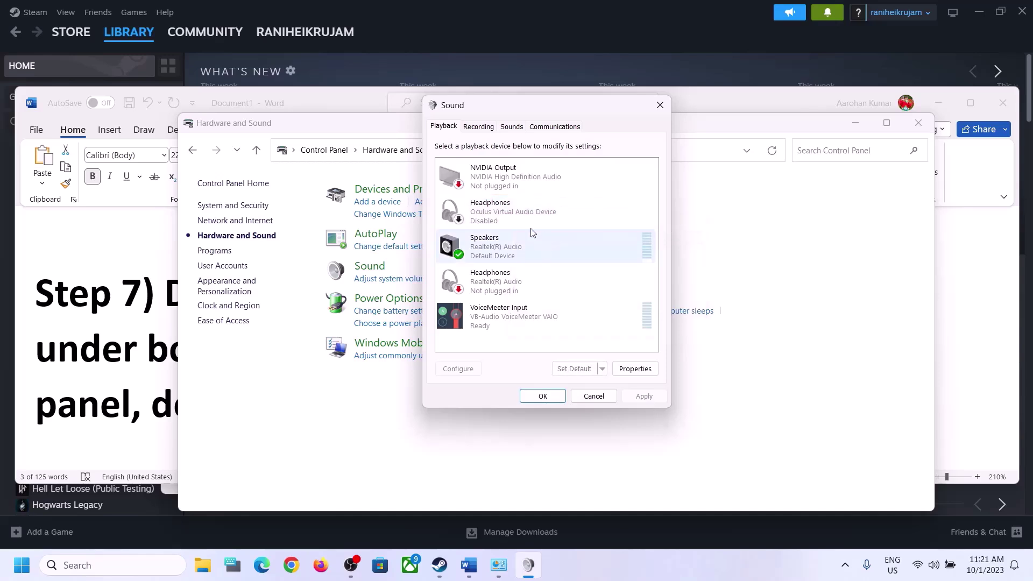
left_click(487, 293)
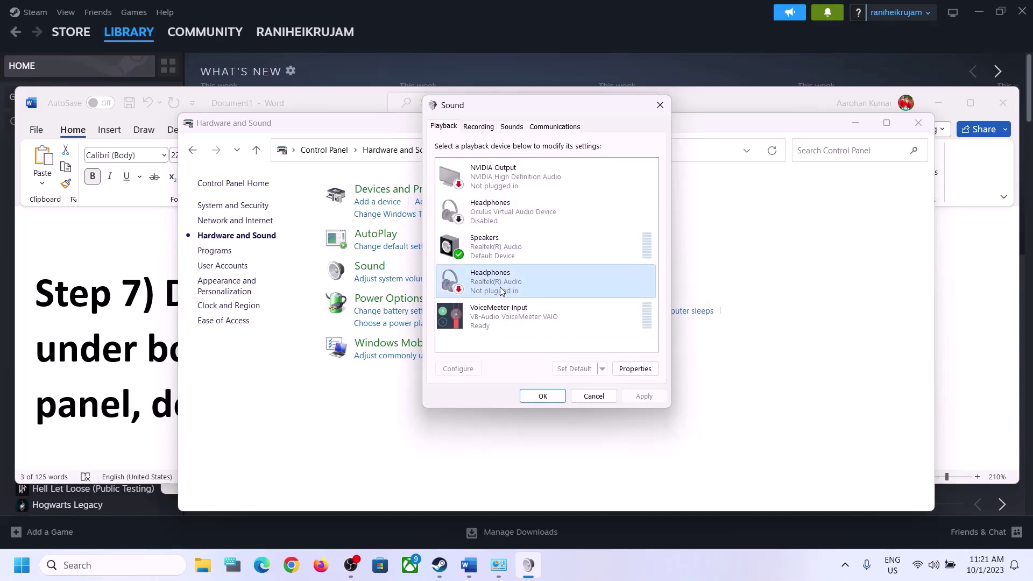
right_click(500, 286)
left_click(543, 309)
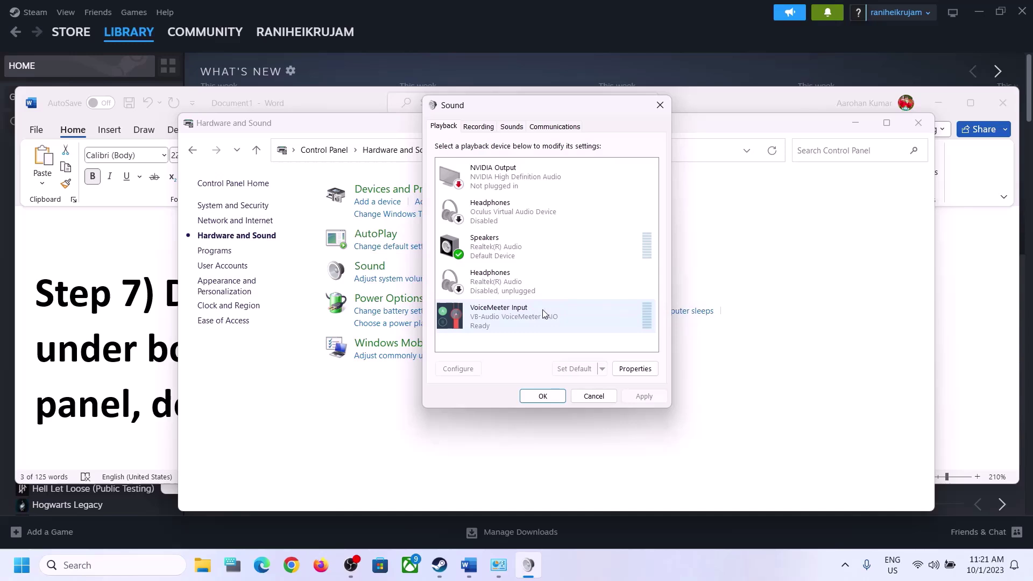
- Disable the VoiceMeeter Input and NVIDIA Output playback devices
left_click(498, 322)
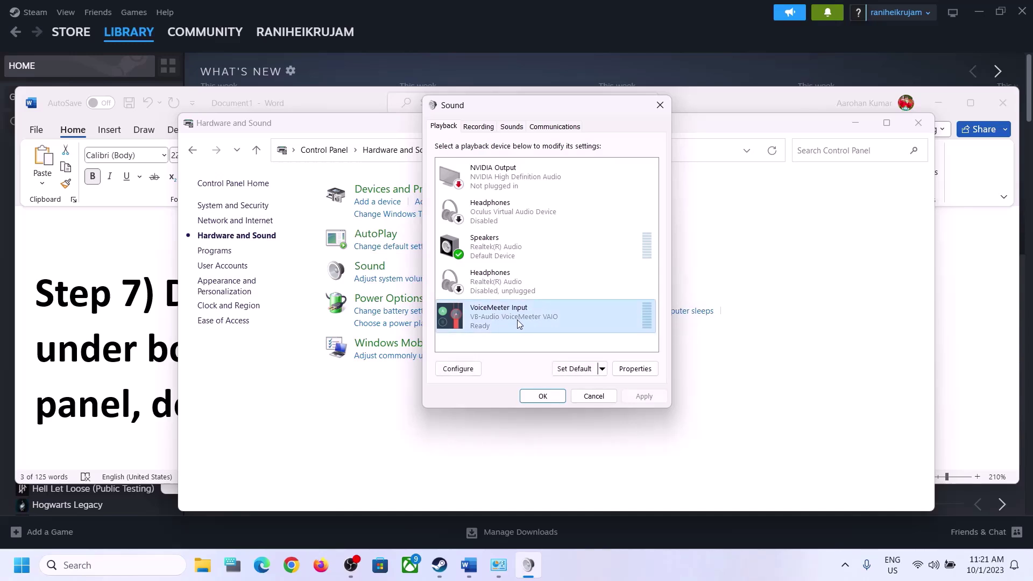
right_click(517, 320)
left_click(549, 355)
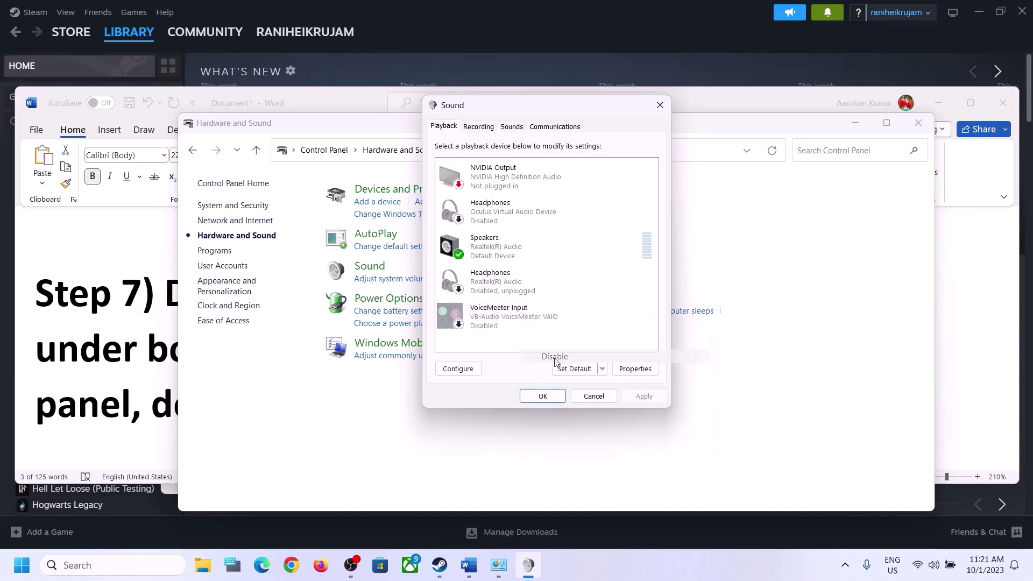
left_click(496, 251)
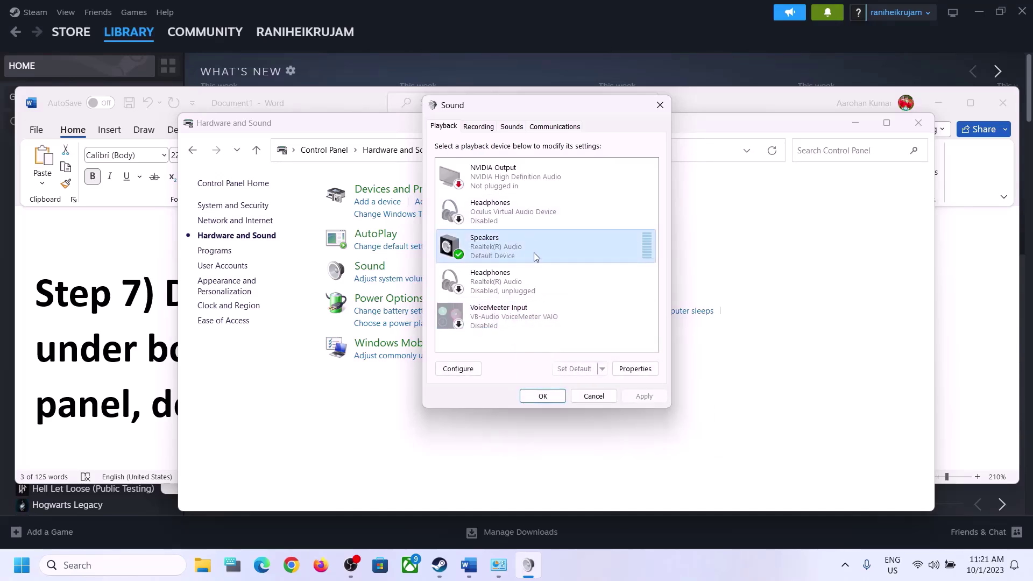
left_click(515, 181)
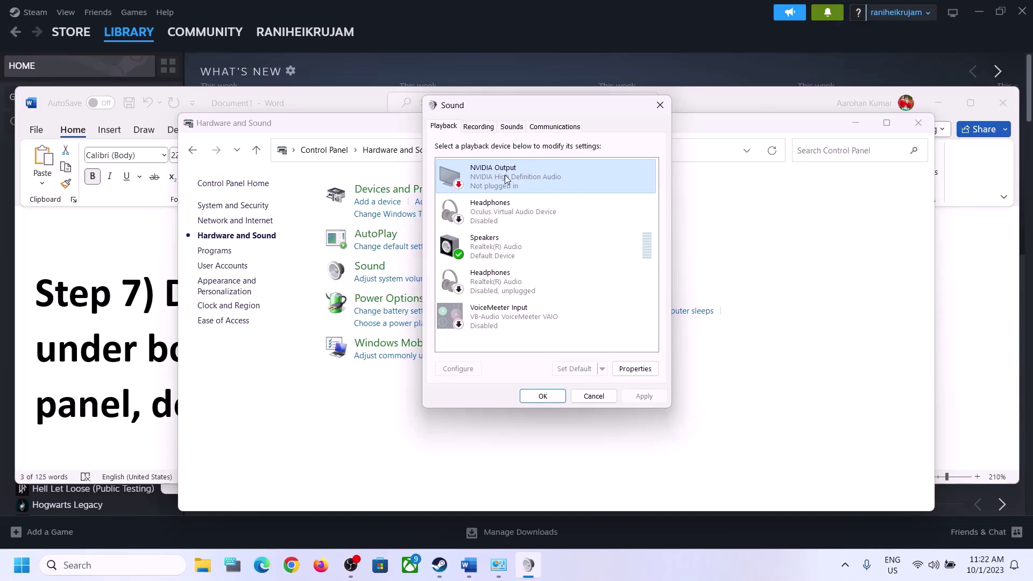
right_click(505, 175)
left_click(545, 198)
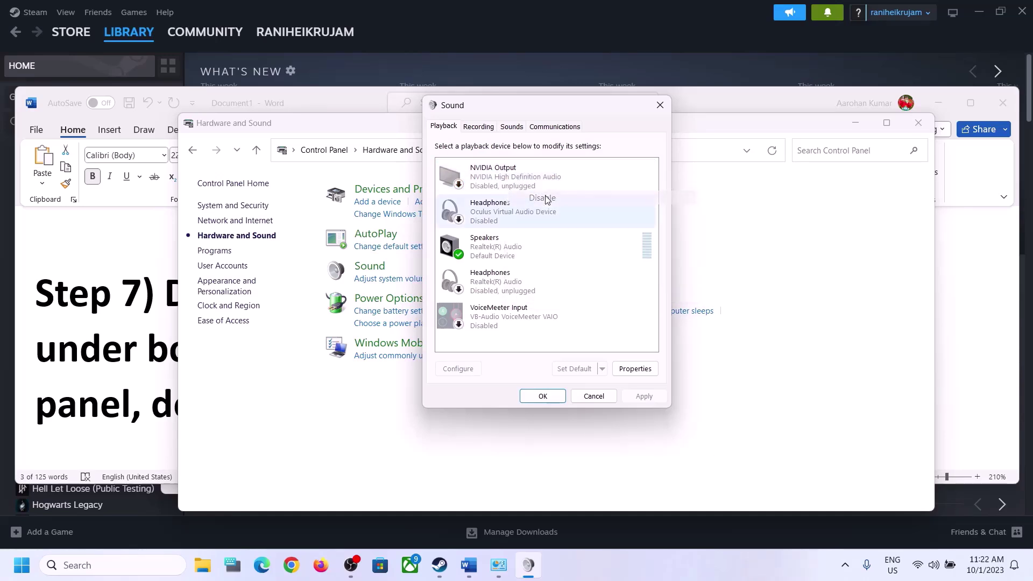
- Select the default Realtek speakers, leave them enabled, and close the Sound dialog
left_click(486, 266)
right_click(505, 252)
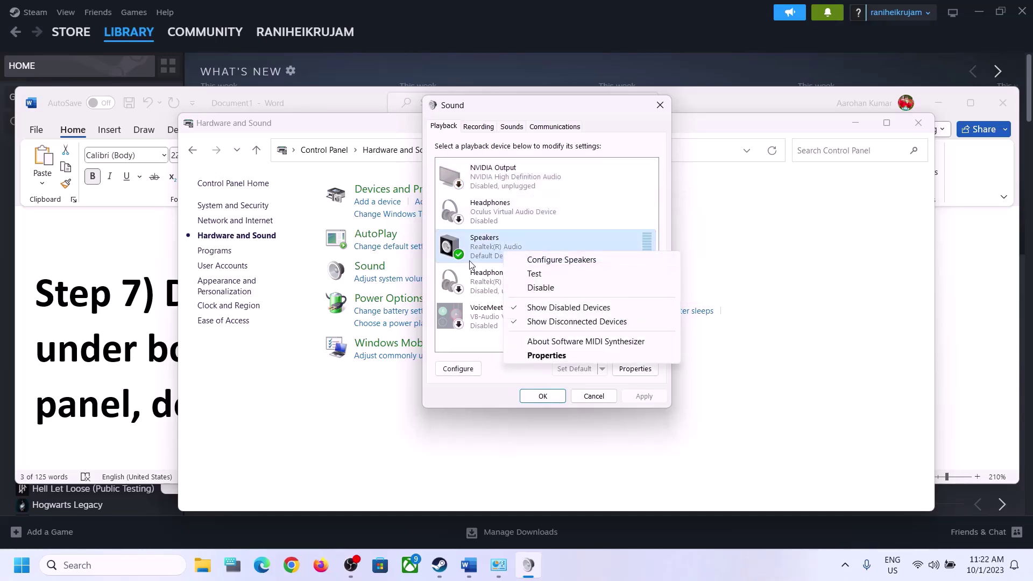
left_click(469, 252)
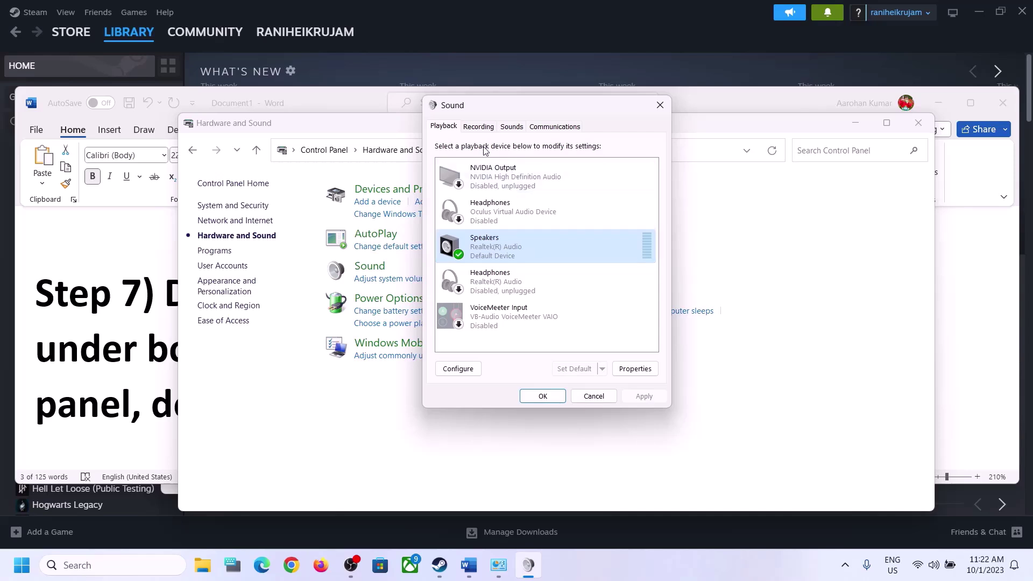
left_click(660, 105)
- Open Device Manager, move it over the Control Panel window, and expand Sound, video and game controllers
right_click(27, 577)
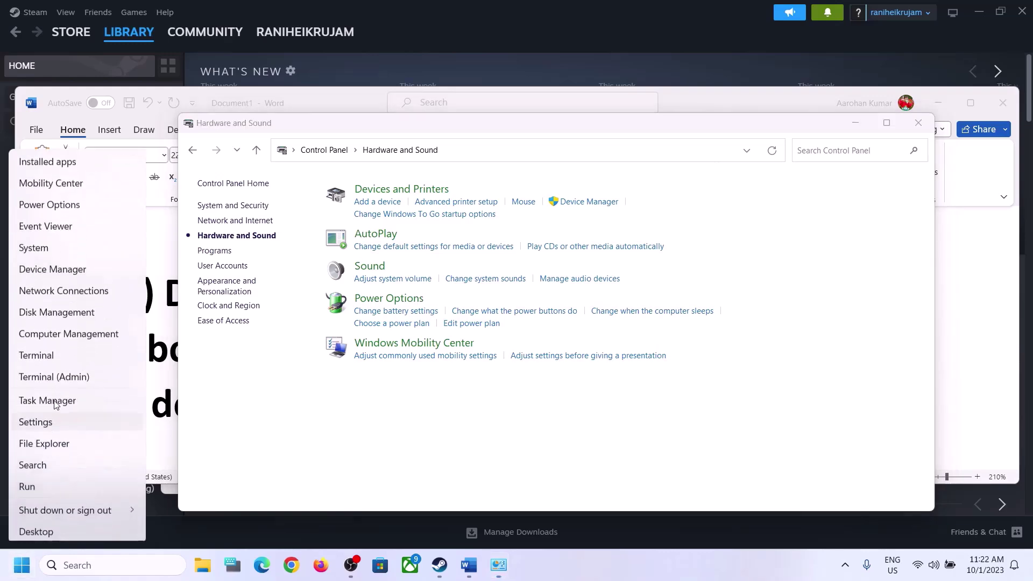
left_click(62, 266)
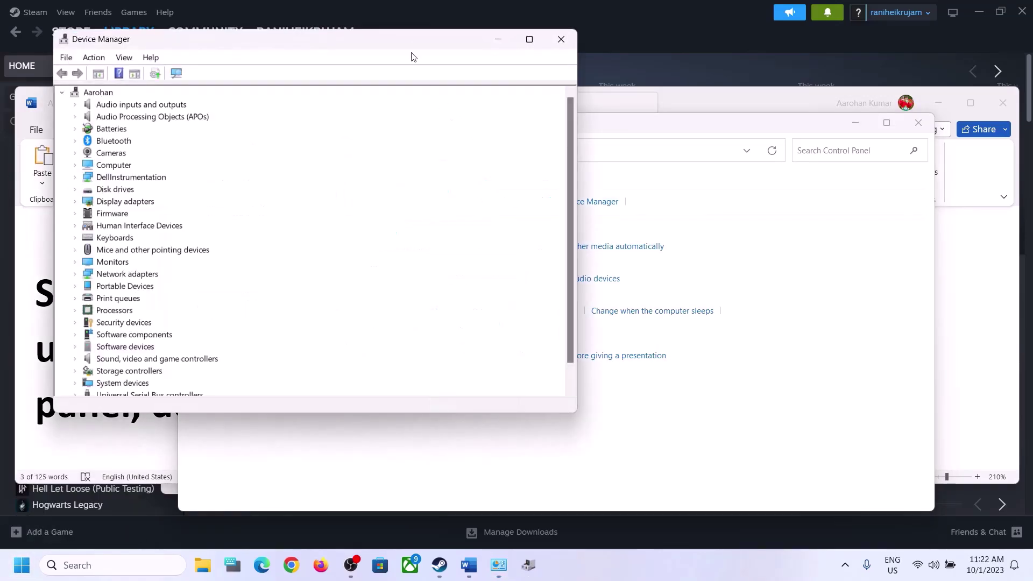
left_click_drag(410, 46, 713, 95)
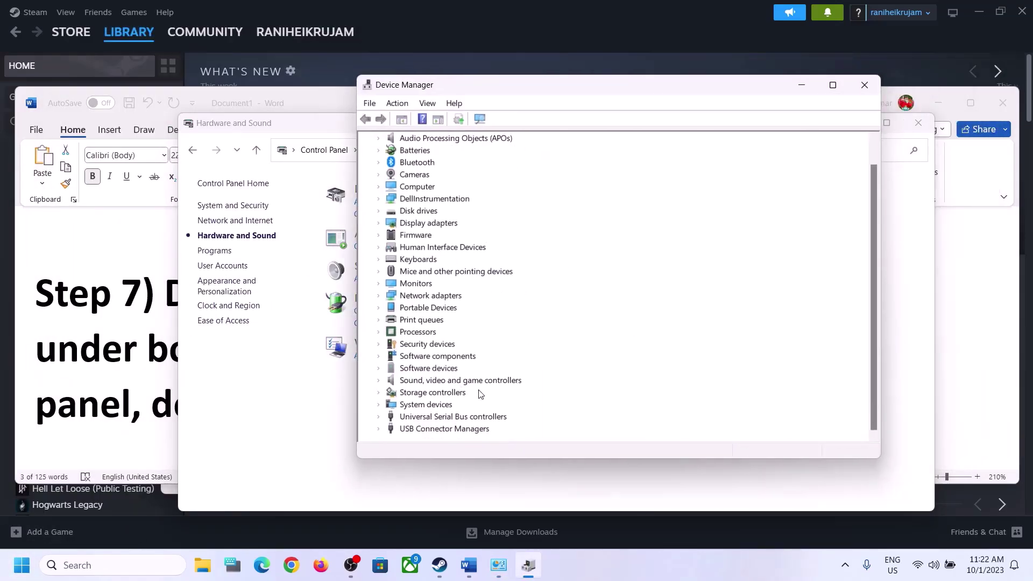
left_click(460, 384)
left_click(378, 381)
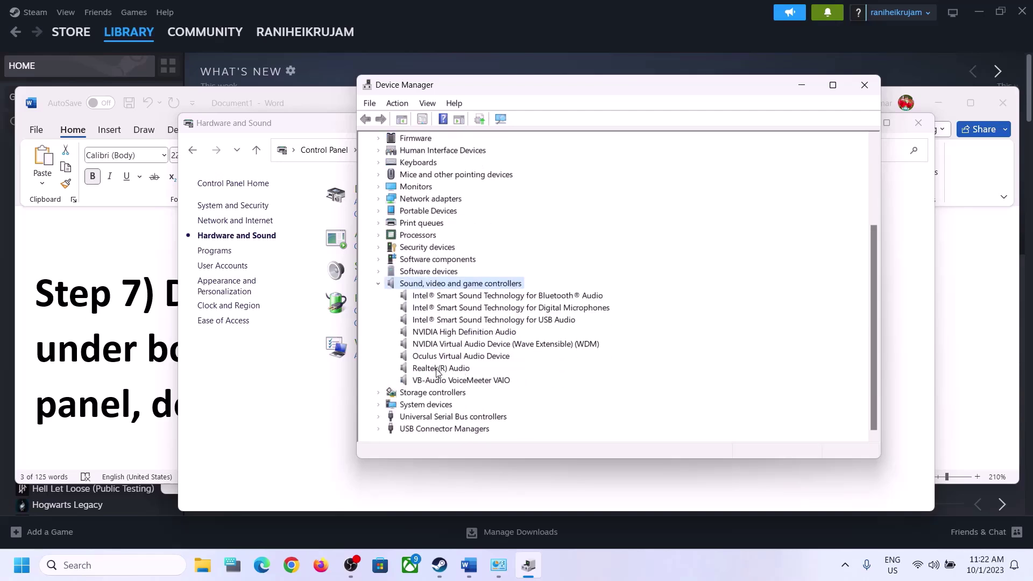
- Disable the VB-Audio VoiceMeeter VAIO device in Device Manager and confirm
left_click(438, 370)
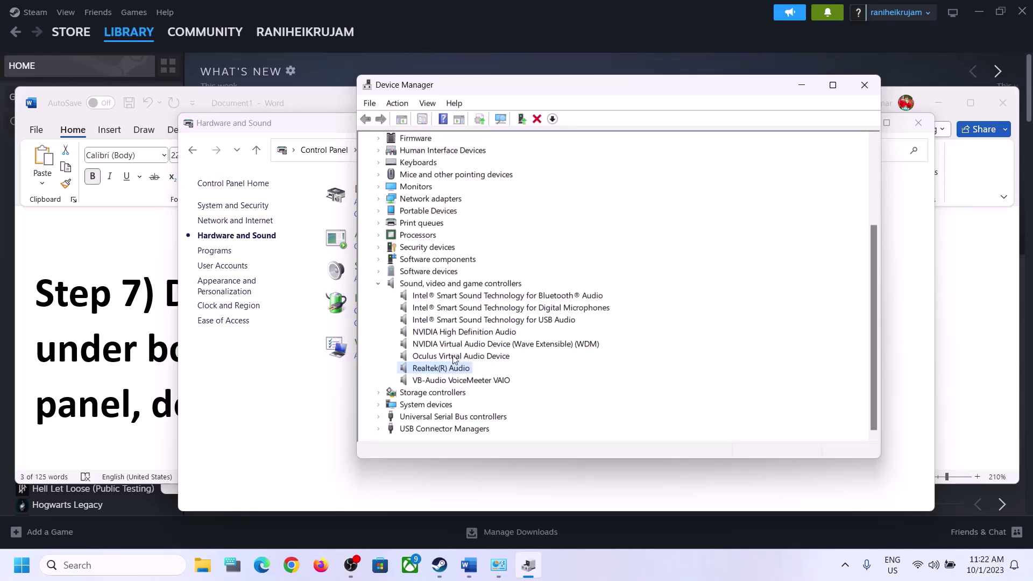
left_click(448, 381)
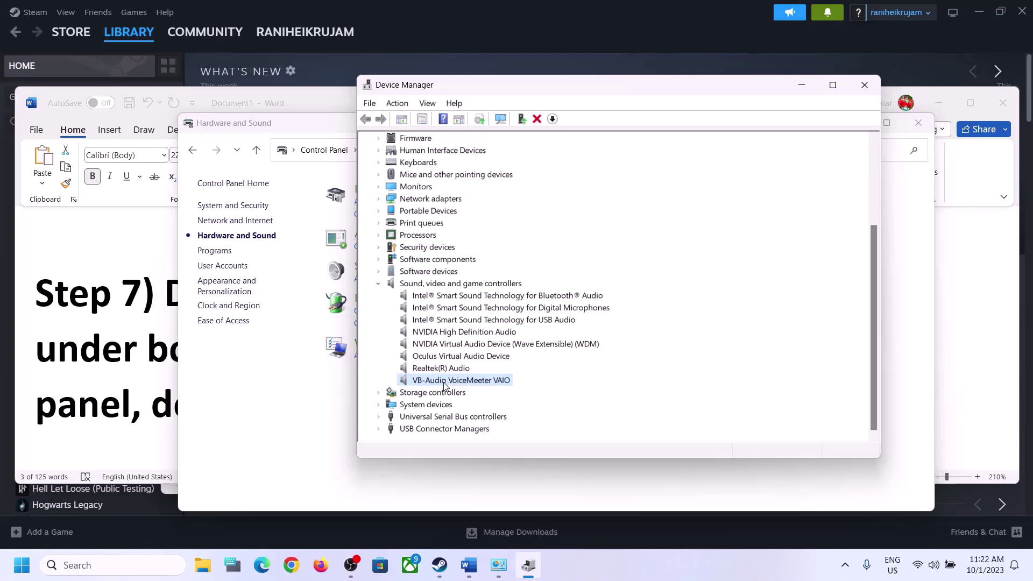
right_click(475, 387)
left_click(536, 410)
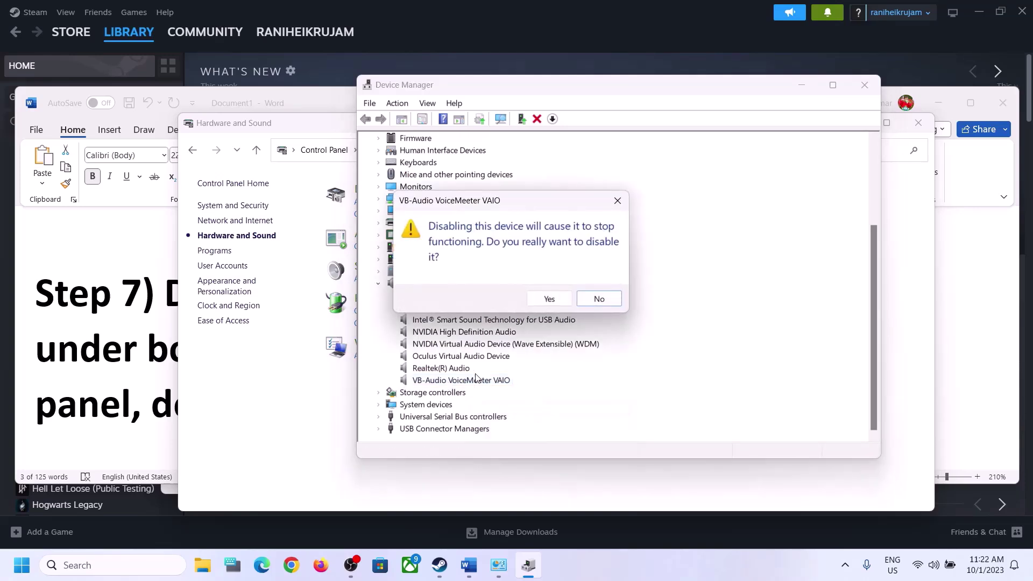
left_click(532, 305)
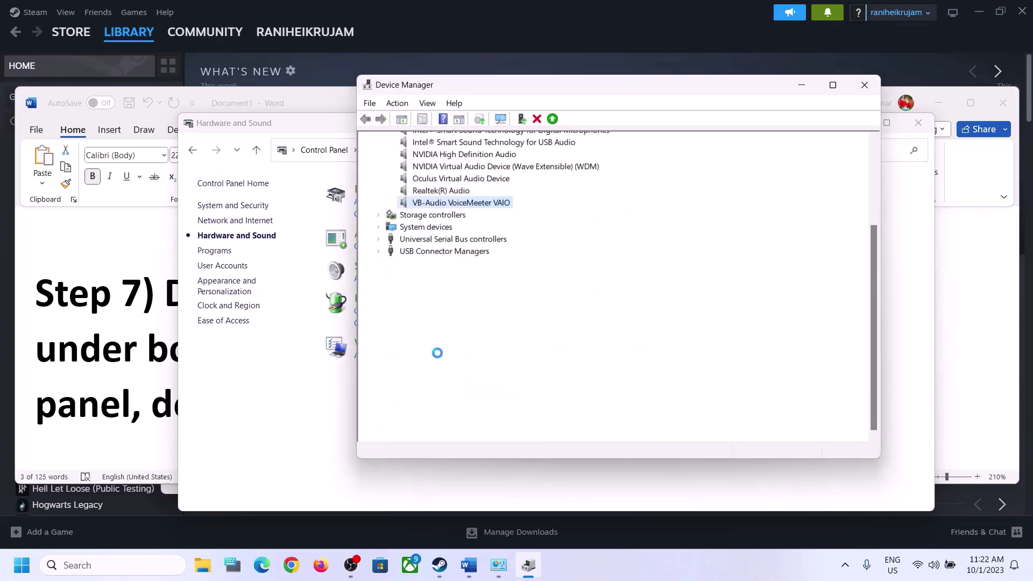
- Disable the Oculus Virtual Audio Device in Device Manager and confirm
left_click(448, 409)
right_click(452, 409)
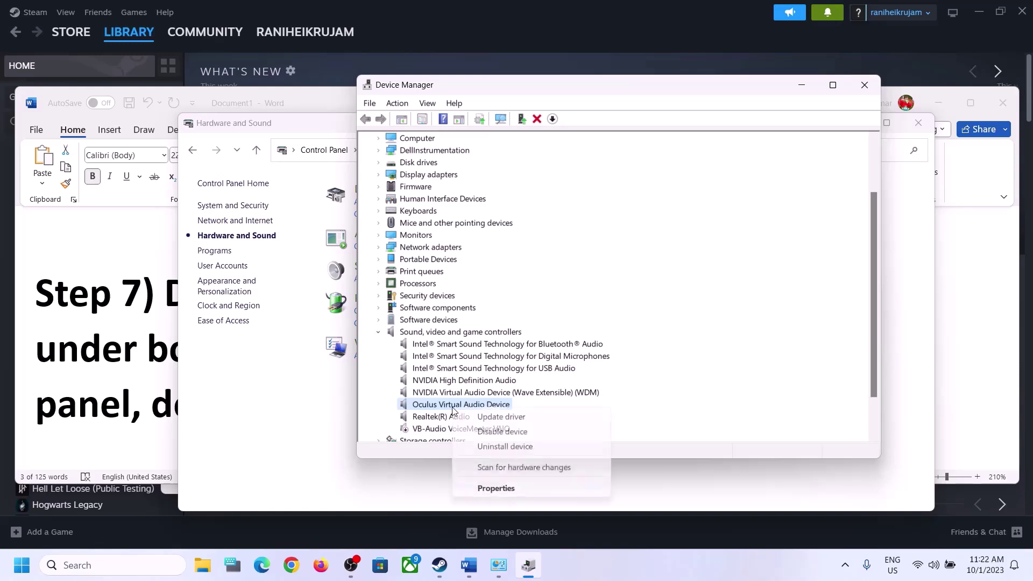
left_click(503, 432)
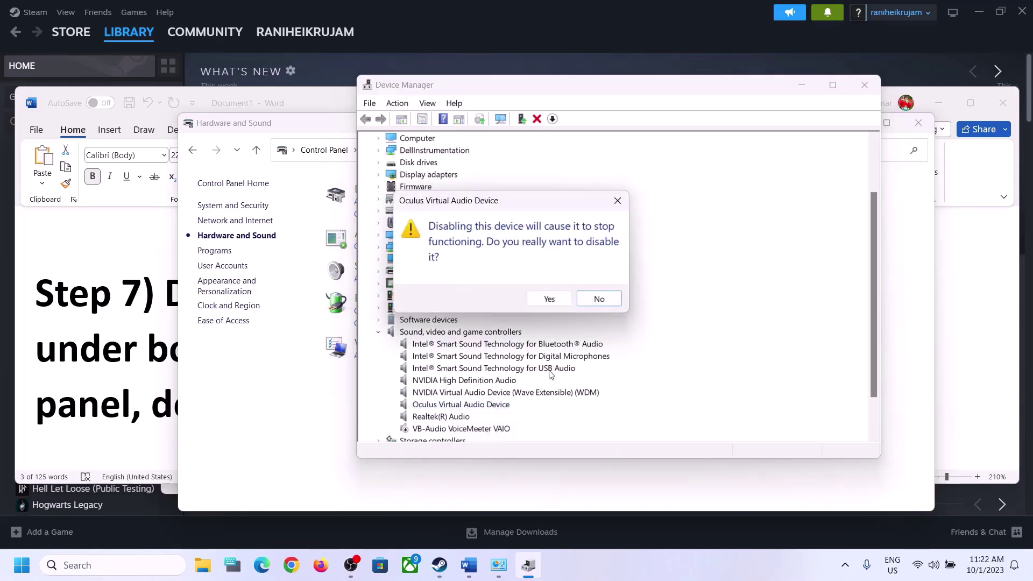
left_click(542, 304)
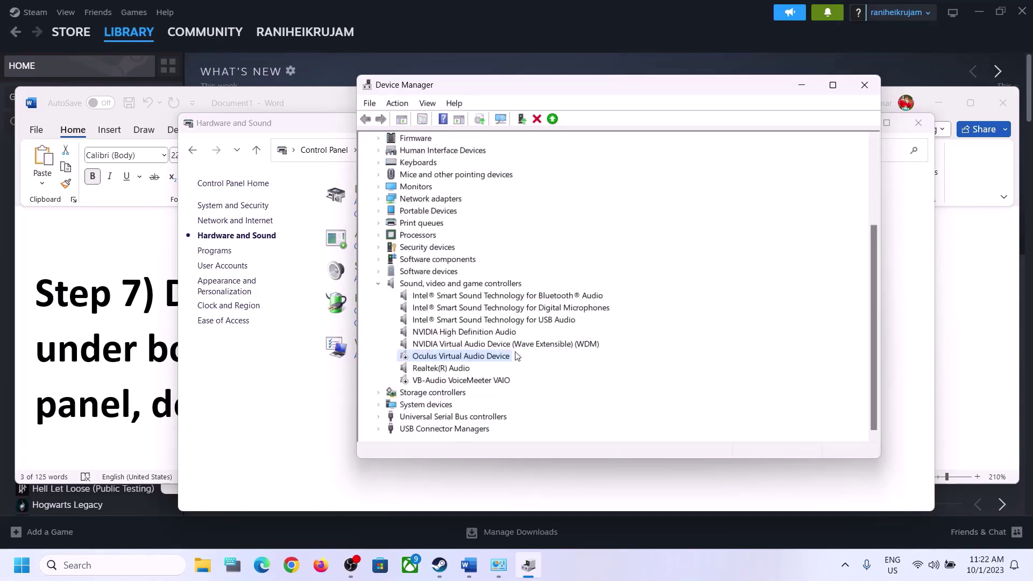
- Disable the NVIDIA Virtual Audio Device (Wave Extensible) (WDM) and confirm
left_click(468, 344)
right_click(469, 345)
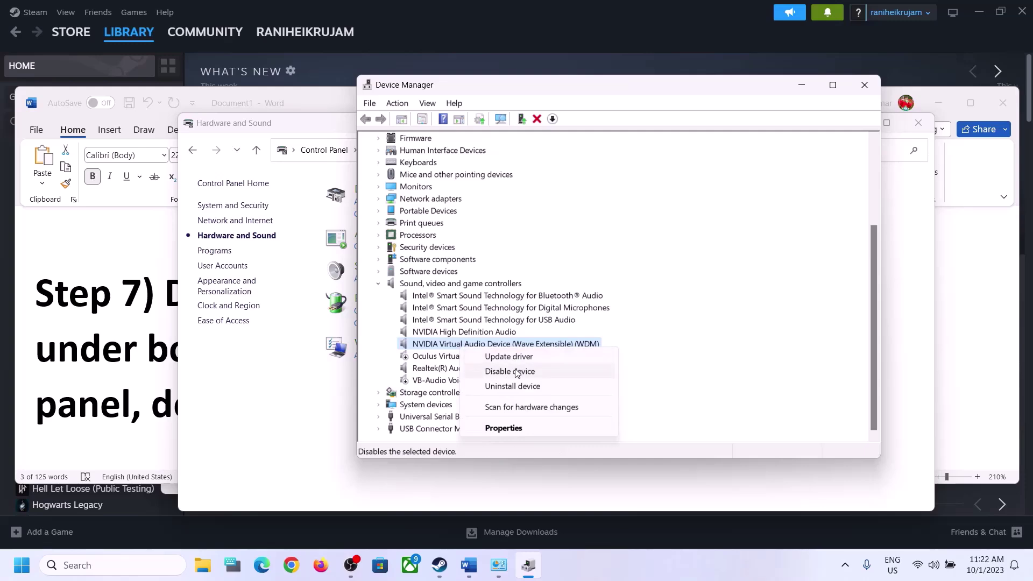
left_click(520, 372)
left_click(554, 303)
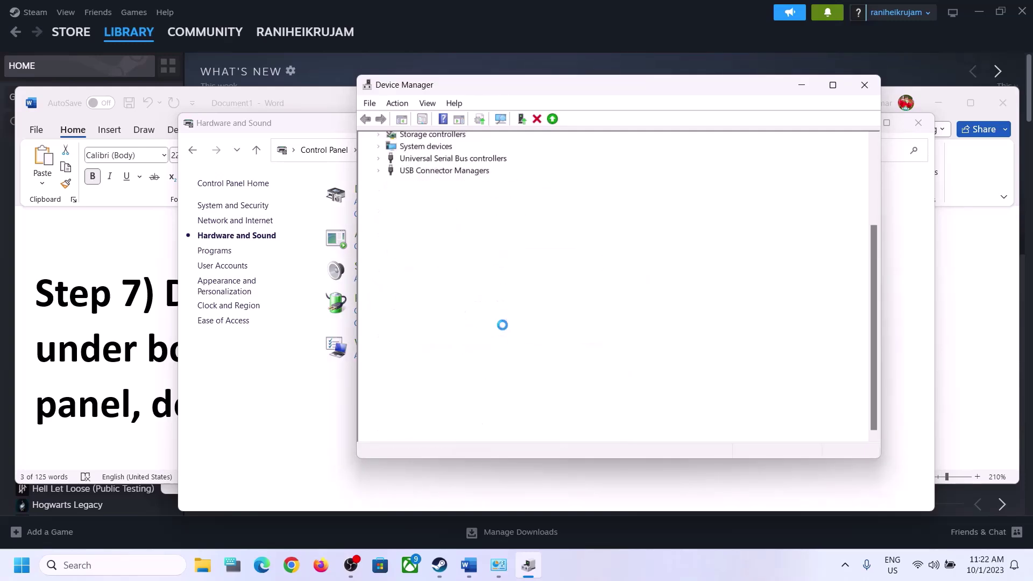
- Disable the NVIDIA High Definition Audio device, leave Realtek(R) Audio enabled, and close Device Manager
left_click(445, 417)
right_click(447, 417)
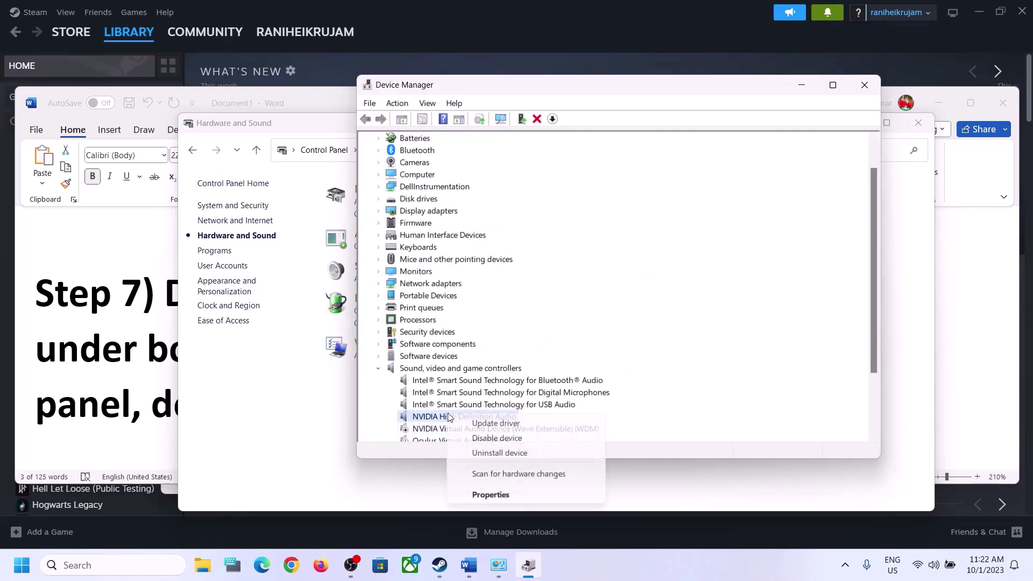
left_click(502, 441)
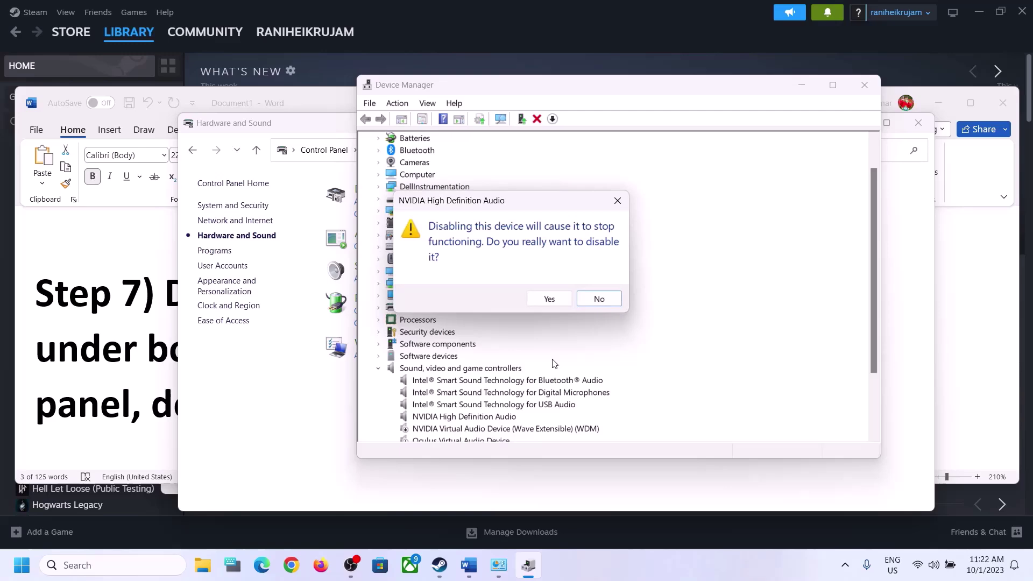
left_click(555, 303)
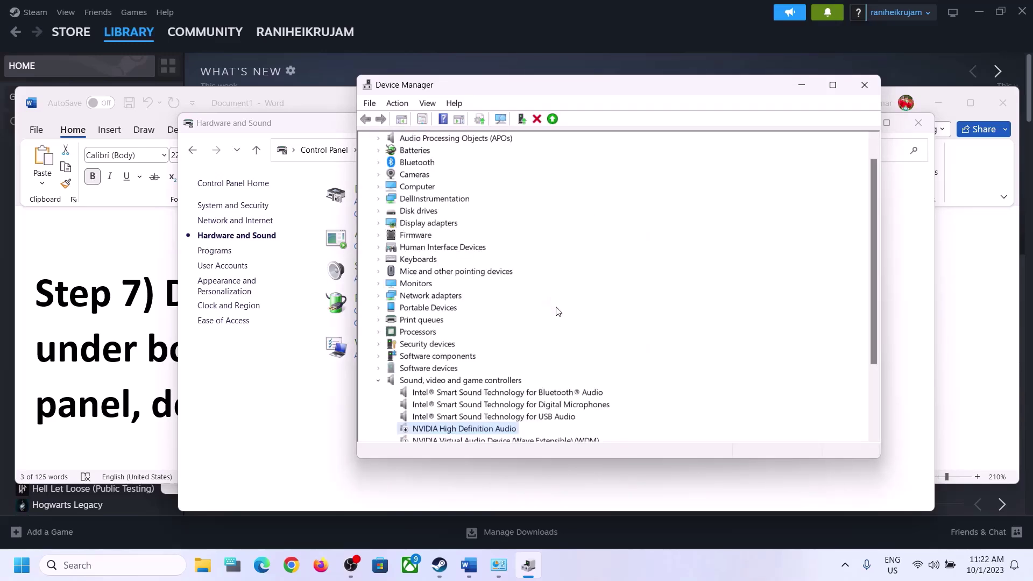
scroll(557, 312, "down", 3)
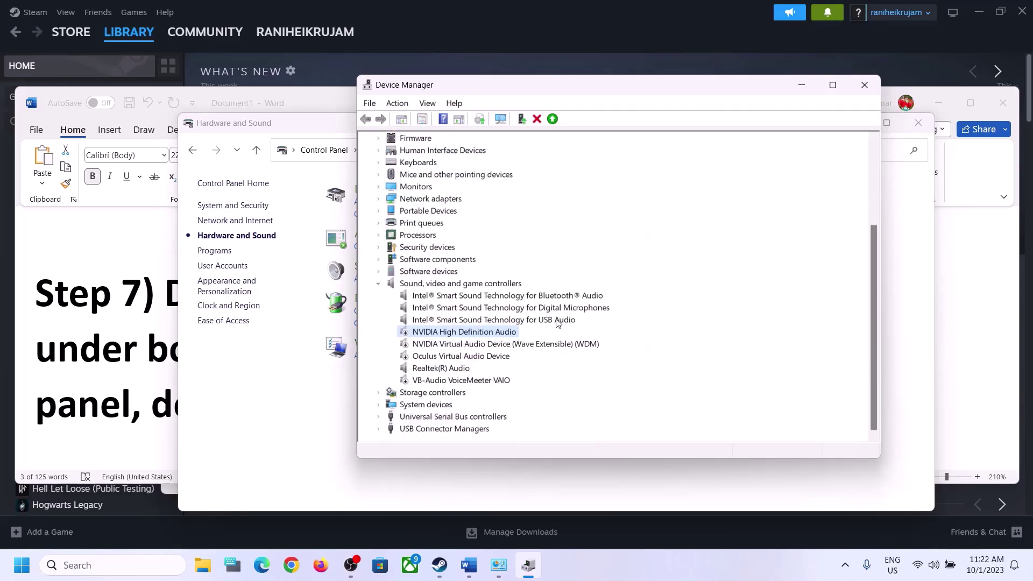
left_click(430, 370)
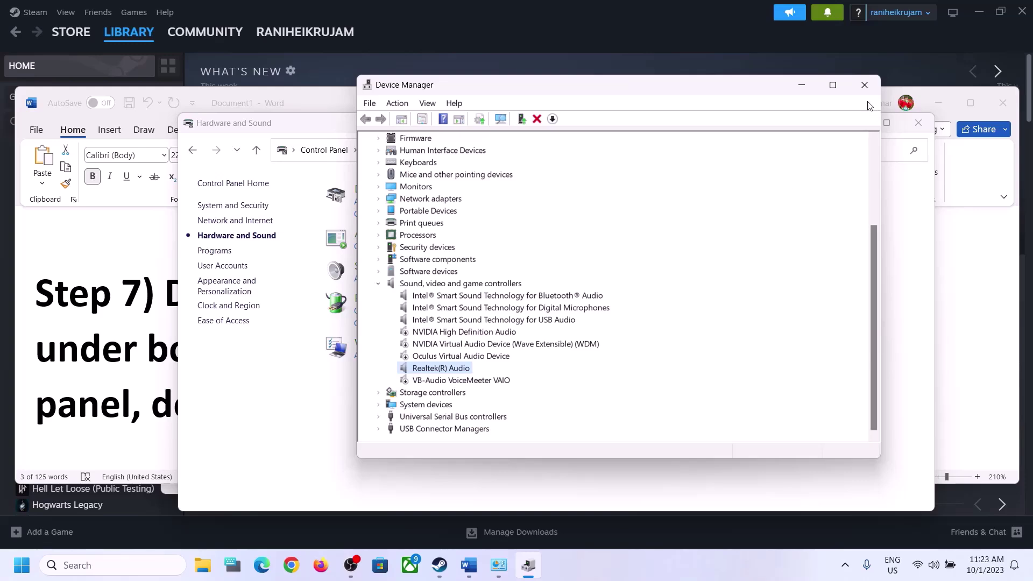
left_click(865, 85)
- Switch to the Word document and copy the shell command under Step 8, Uncheck Handsfree Telephony
left_click(88, 363)
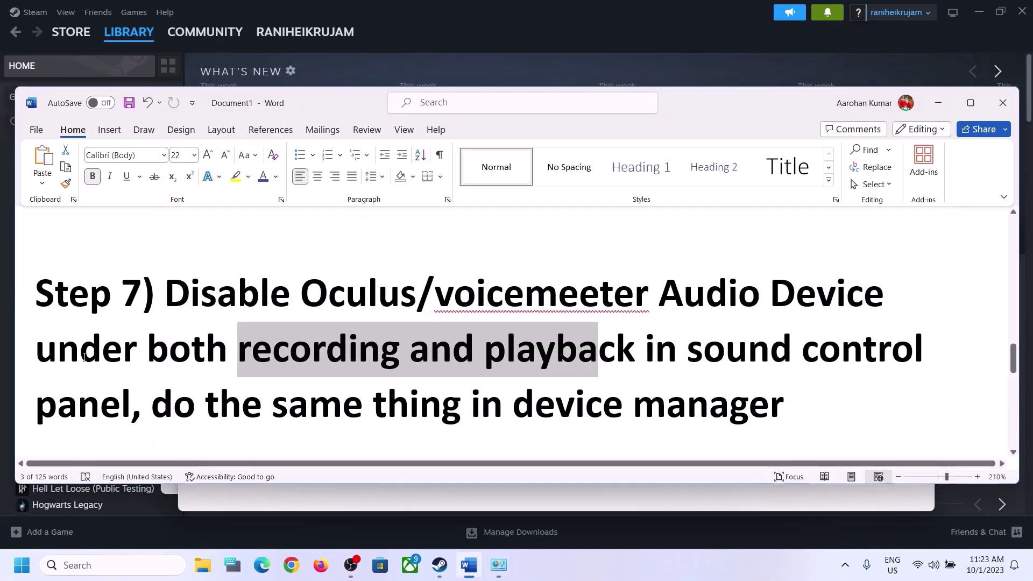
scroll(506, 366, "down", 2)
scroll(402, 382, "down", 3)
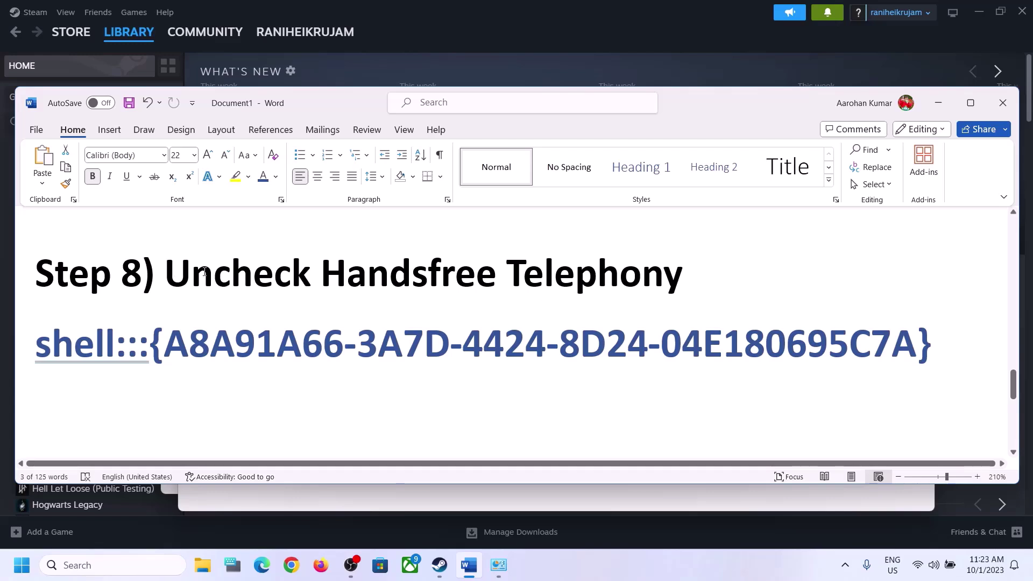
left_click_drag(192, 288, 686, 288)
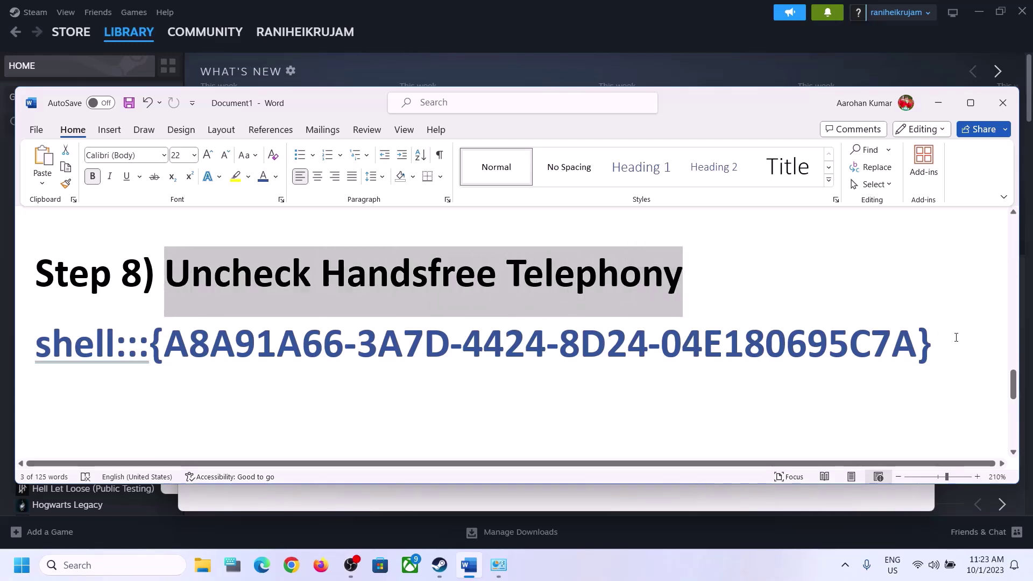
left_click_drag(956, 337, 33, 344)
right_click(102, 350)
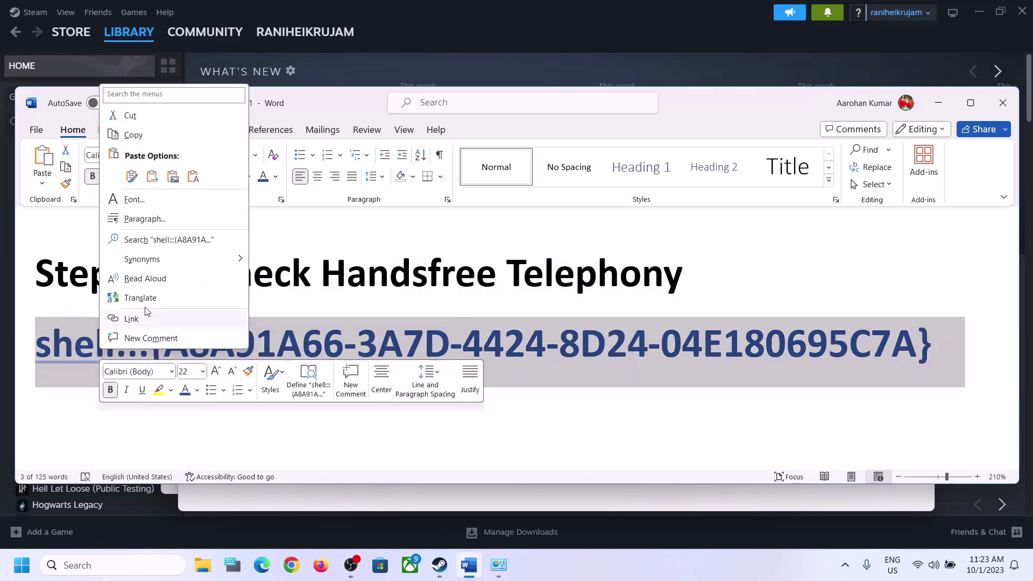
left_click(141, 139)
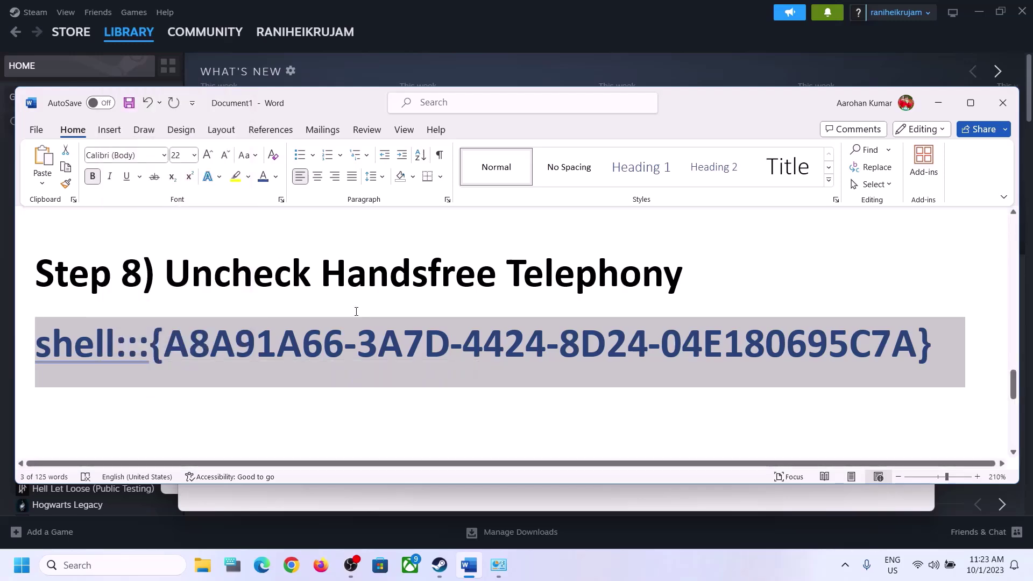
- Open the Run dialog and execute the copied command shell:::{A8A91A66-3A7D-4424-8D24-04E180695C7A} to show Devices and Printers
left_click(163, 558)
type("run")
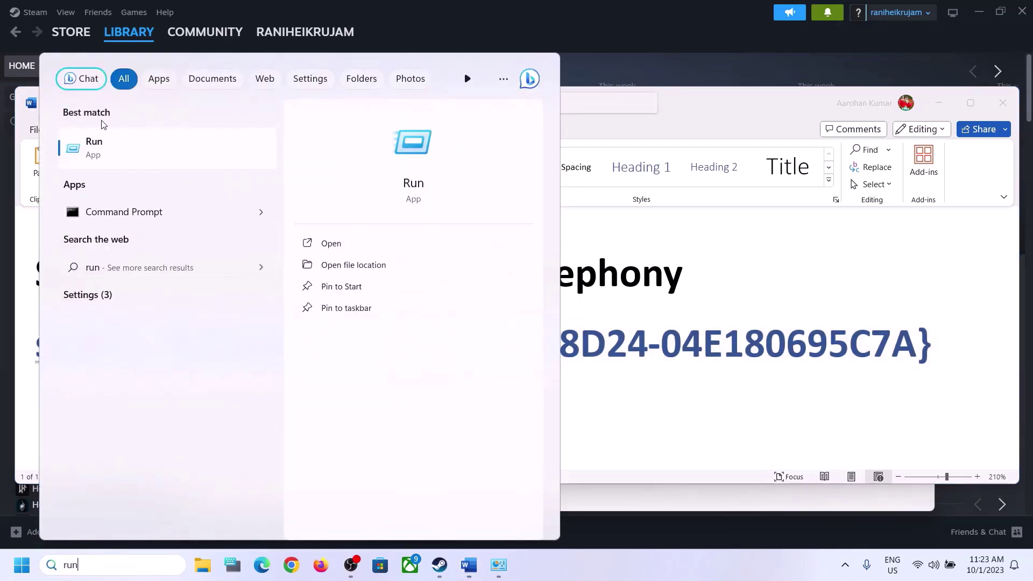
left_click(108, 154)
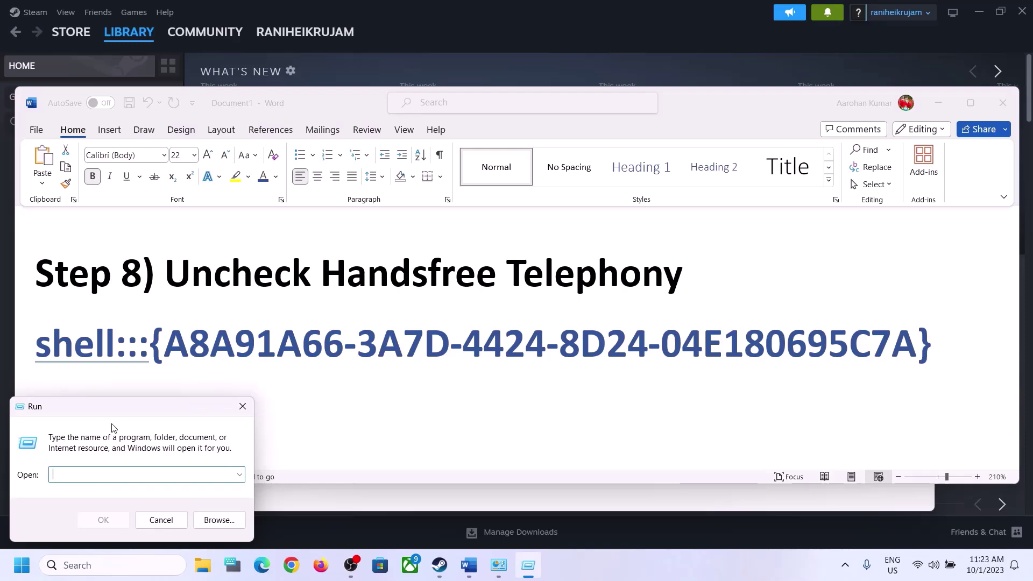
key("ctrl+v")
left_click(115, 522)
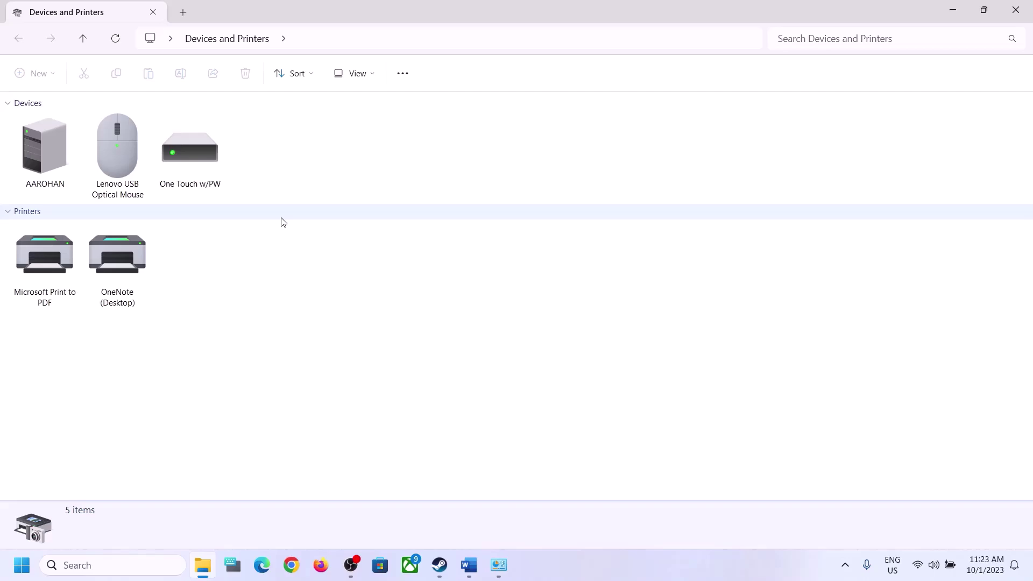
- Open the properties of the iBall SoundStar headset and show its Bluetooth services
left_click(666, 572)
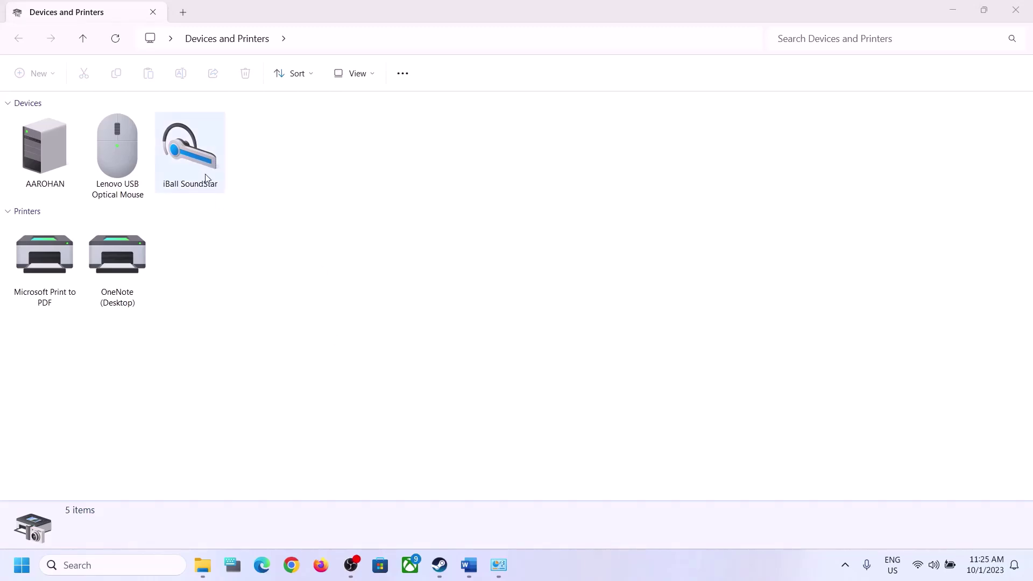
right_click(193, 157)
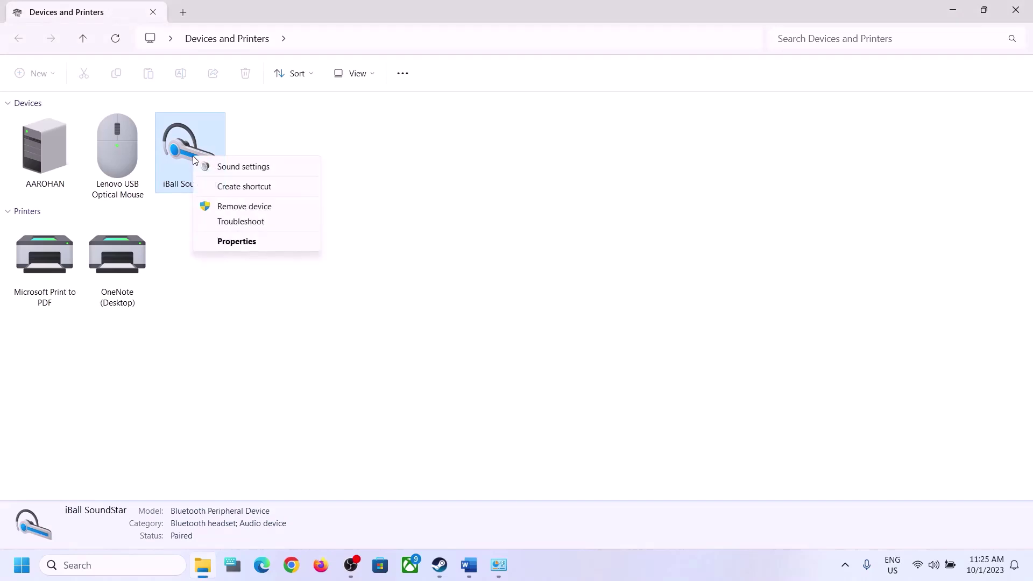
left_click(237, 241)
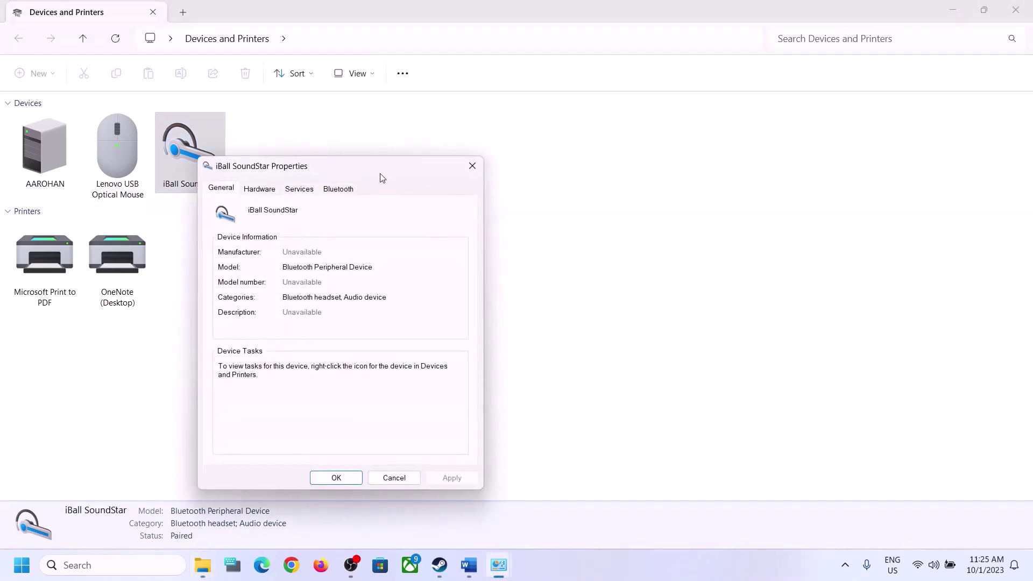
left_click_drag(380, 174, 544, 169)
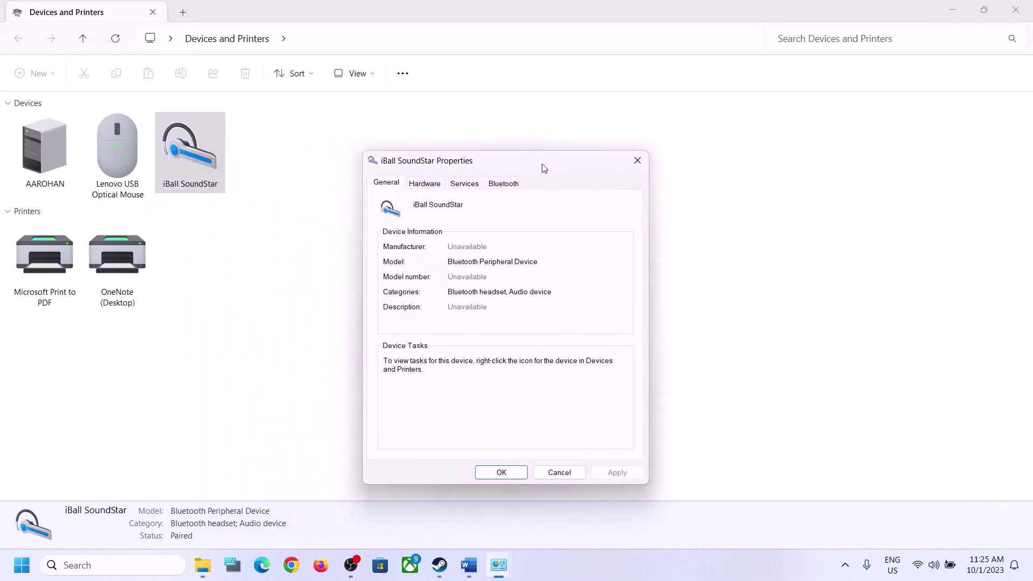
left_click(466, 184)
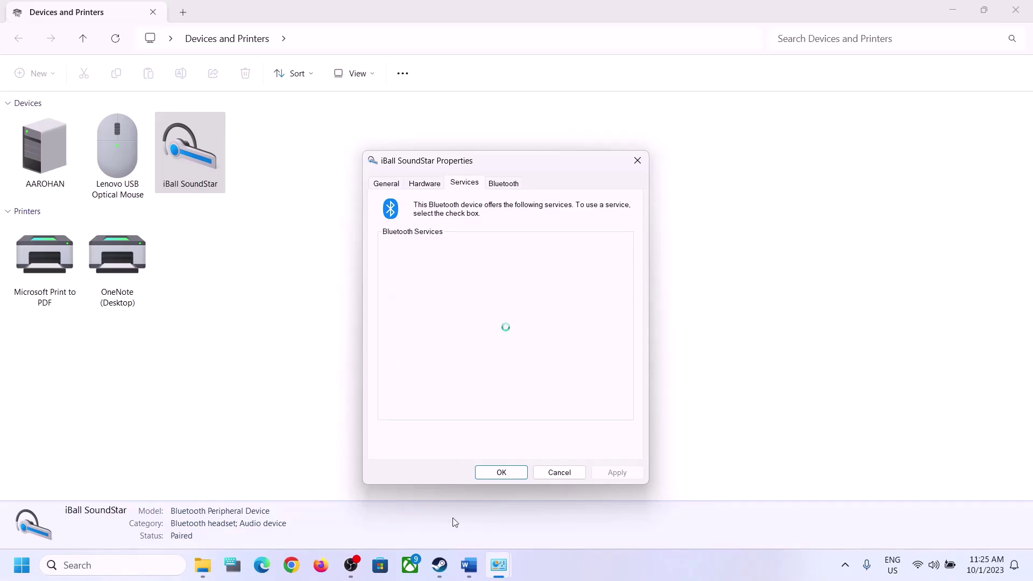
left_click(471, 565)
left_click(476, 565)
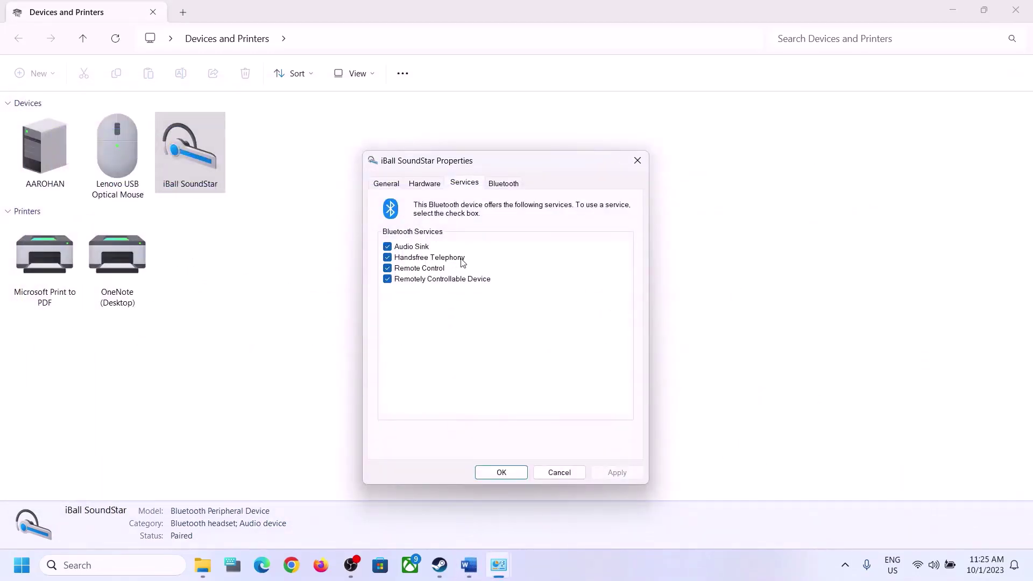
- Turn off the Handsfree Telephony service for the iBall SoundStar, apply the change, and close its properties
left_click(388, 257)
left_click(627, 474)
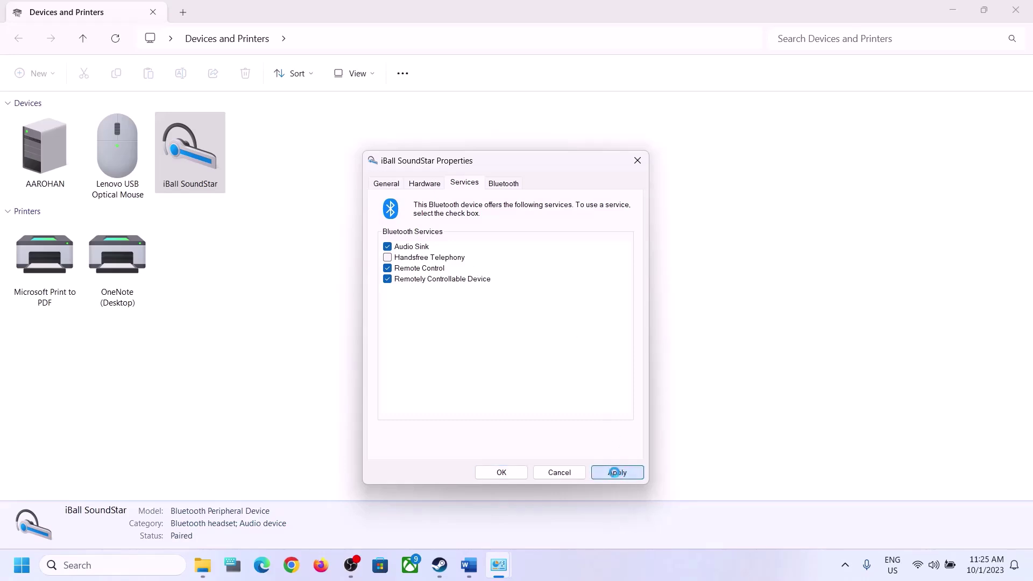
left_click(508, 473)
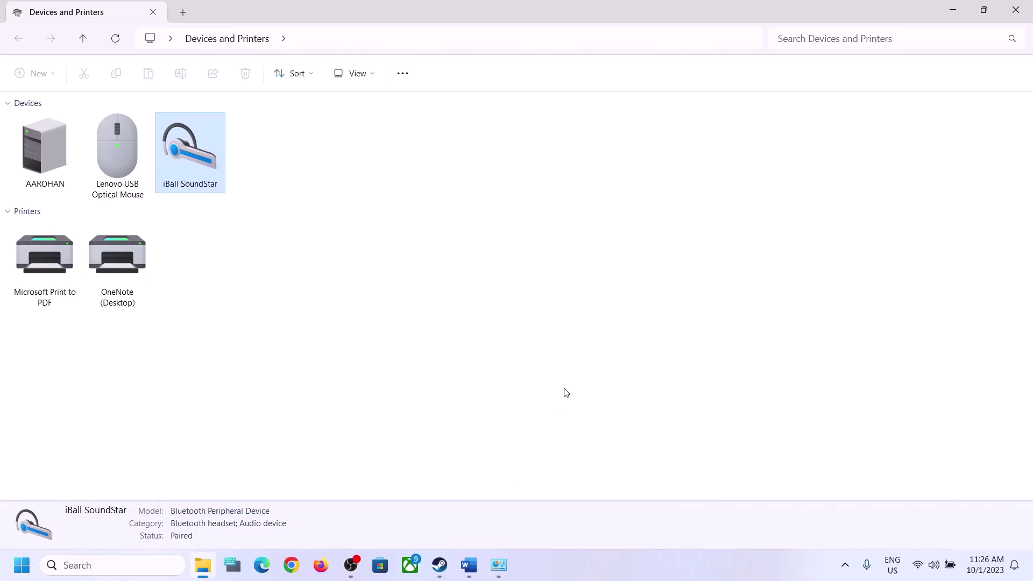
- Switch to the Word document and read Step 9 about disconnecting external microphones and disabling the internal one
left_click(470, 570)
scroll(312, 344, "down", 5)
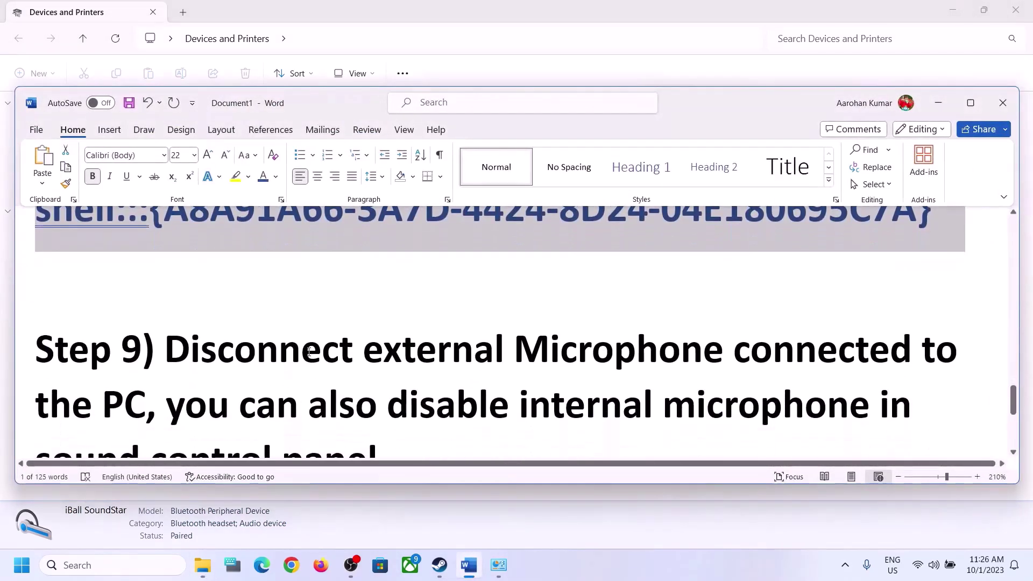
left_click_drag(165, 281, 133, 340)
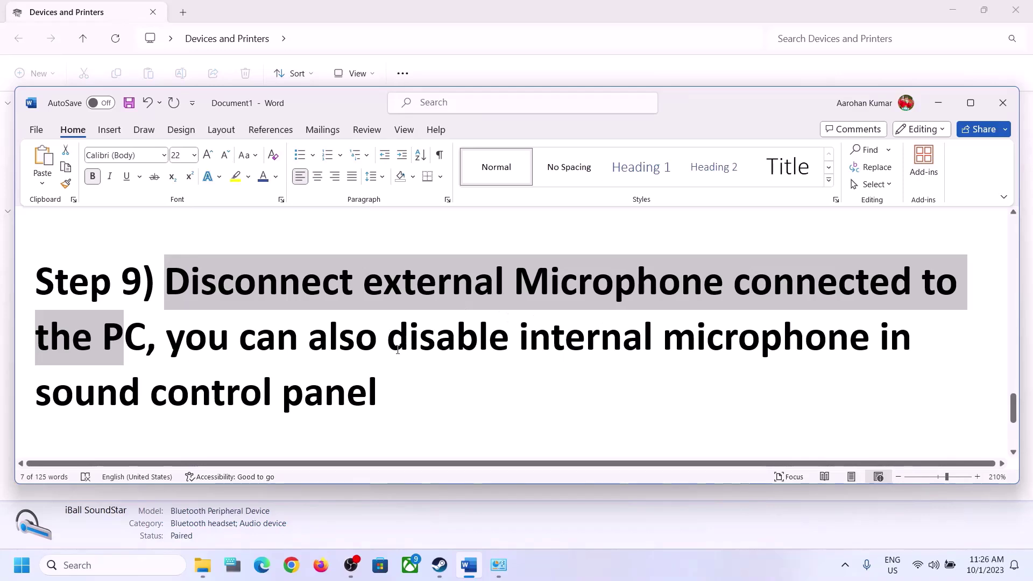
left_click_drag(388, 350, 875, 350)
left_click_drag(92, 376, 270, 376)
left_click_drag(166, 336, 514, 337)
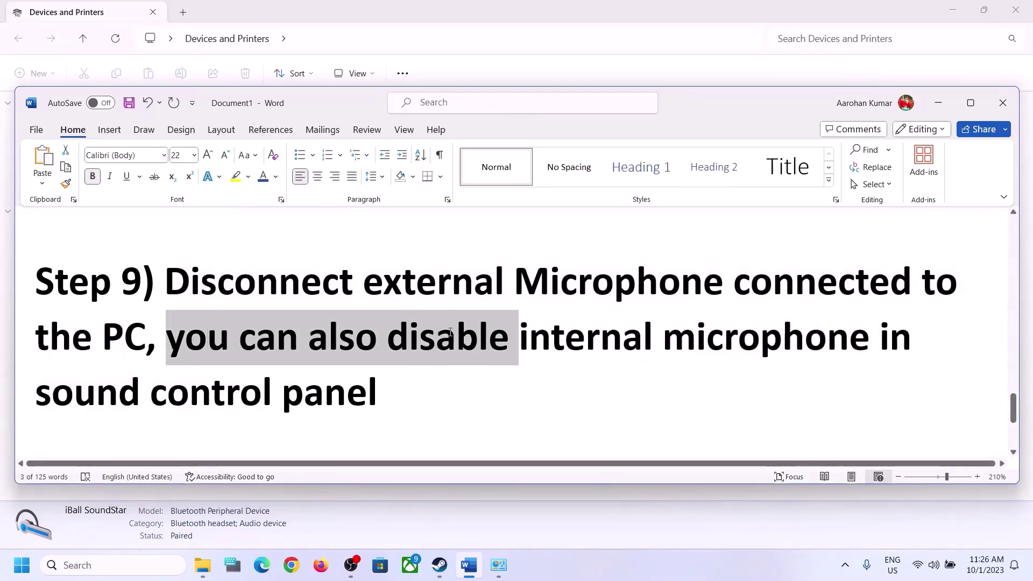
left_click(317, 383)
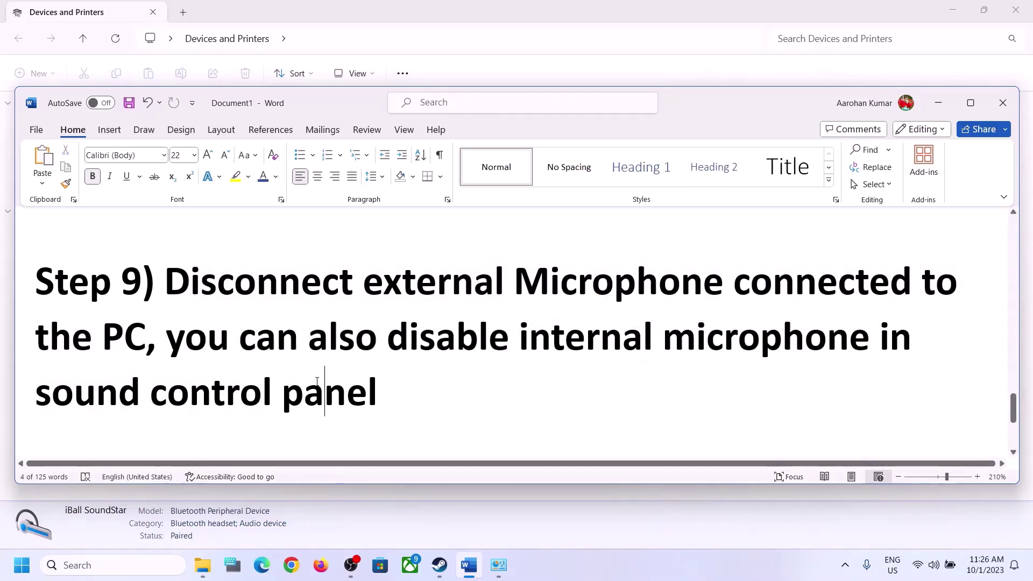
- Open the Sound dialog from Control Panel's Hardware and Sound category and select the Realtek speakers
left_click(160, 565)
type("control")
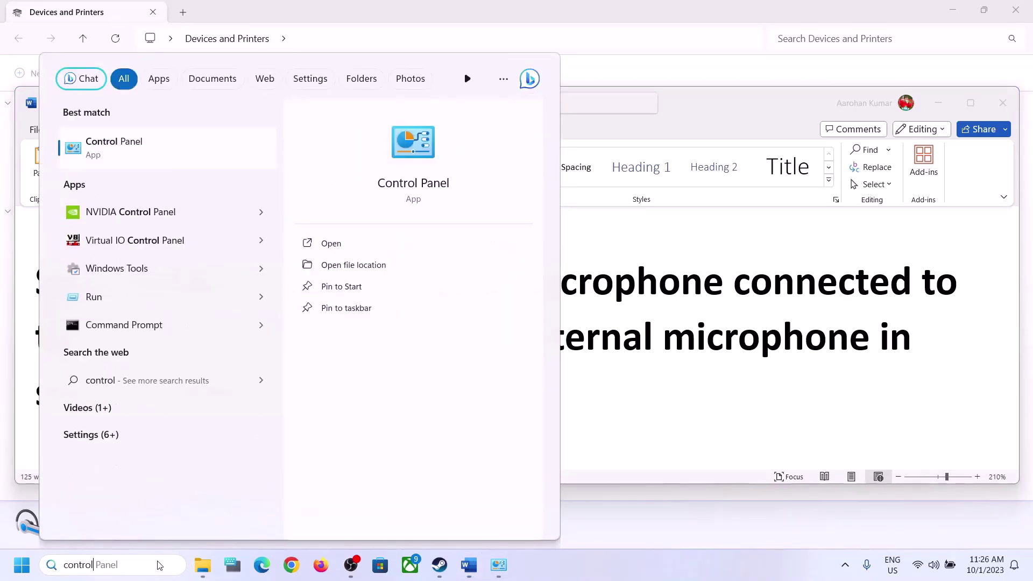
left_click(124, 141)
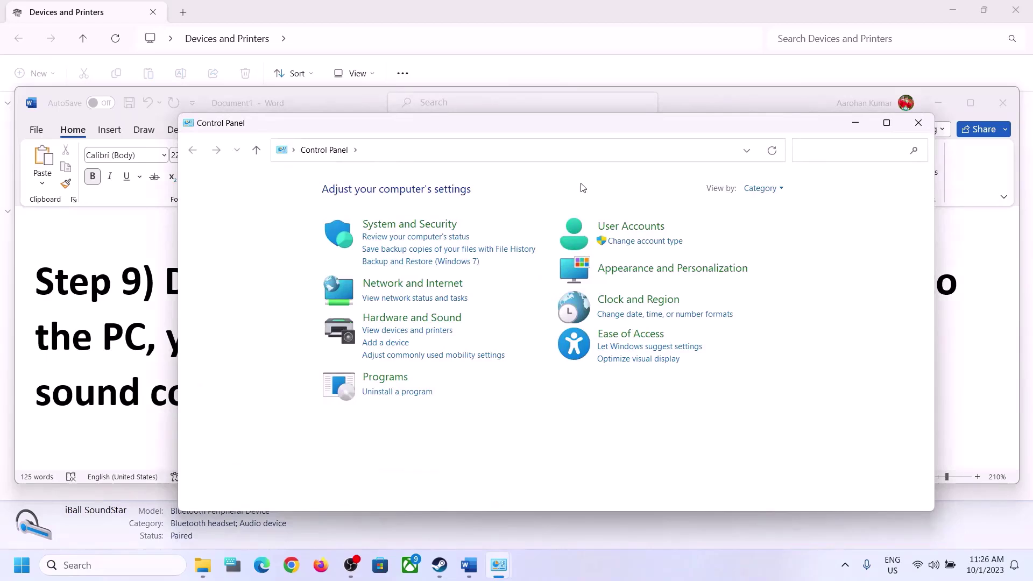
left_click(393, 319)
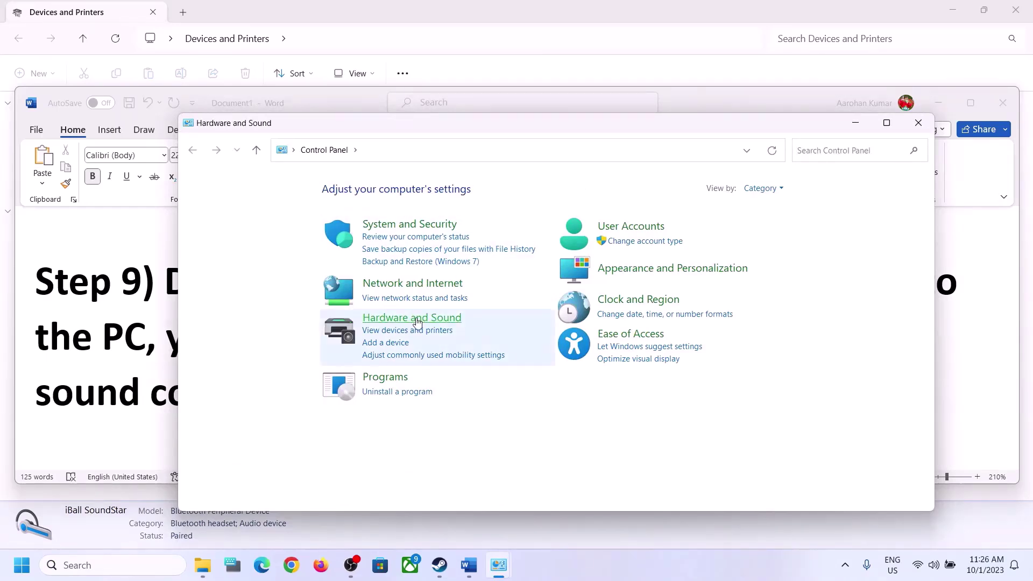
left_click(379, 270)
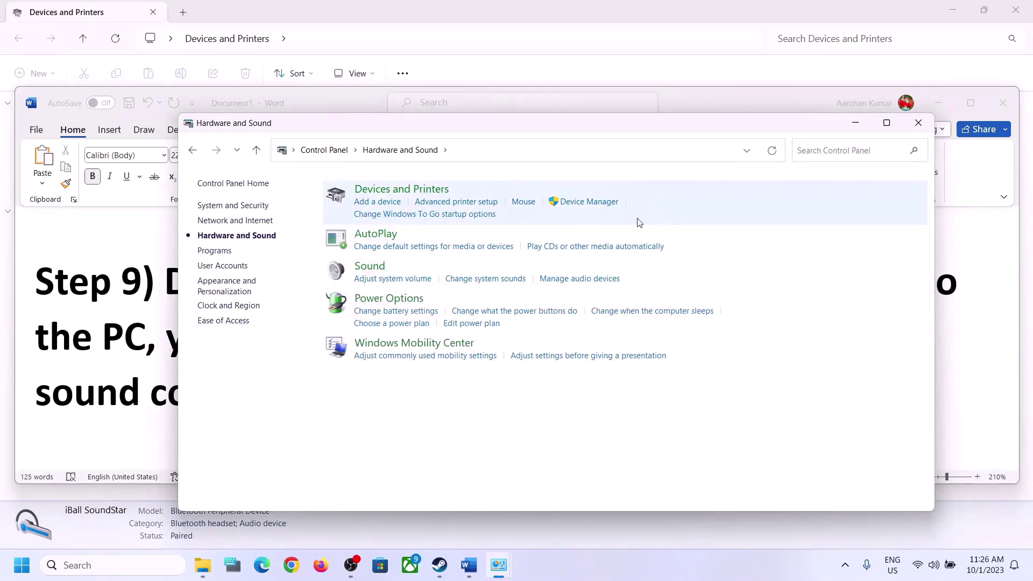
left_click(192, 250)
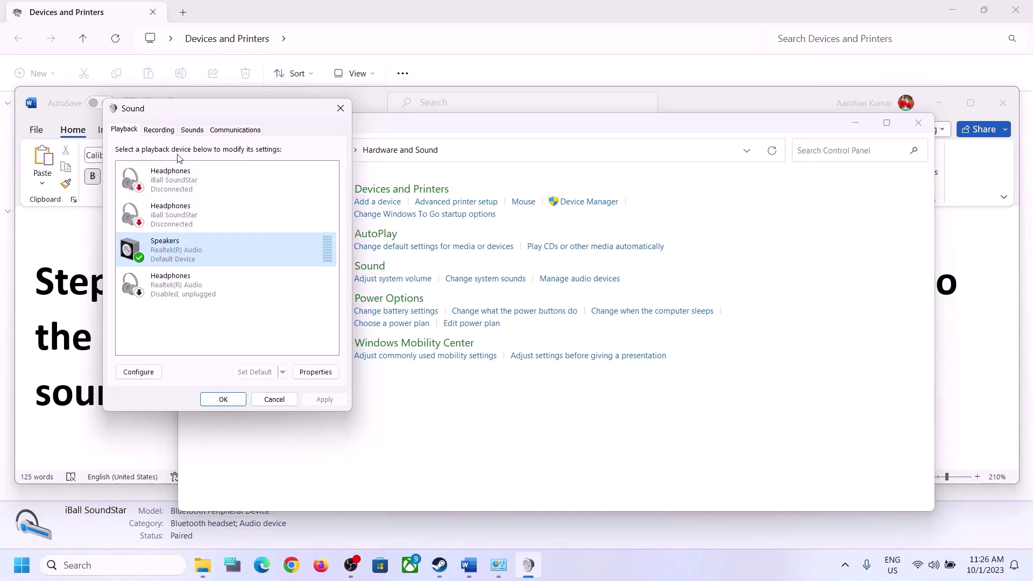
- Open the properties of the default Realtek speakers to view their general settings and close them
right_click(166, 253)
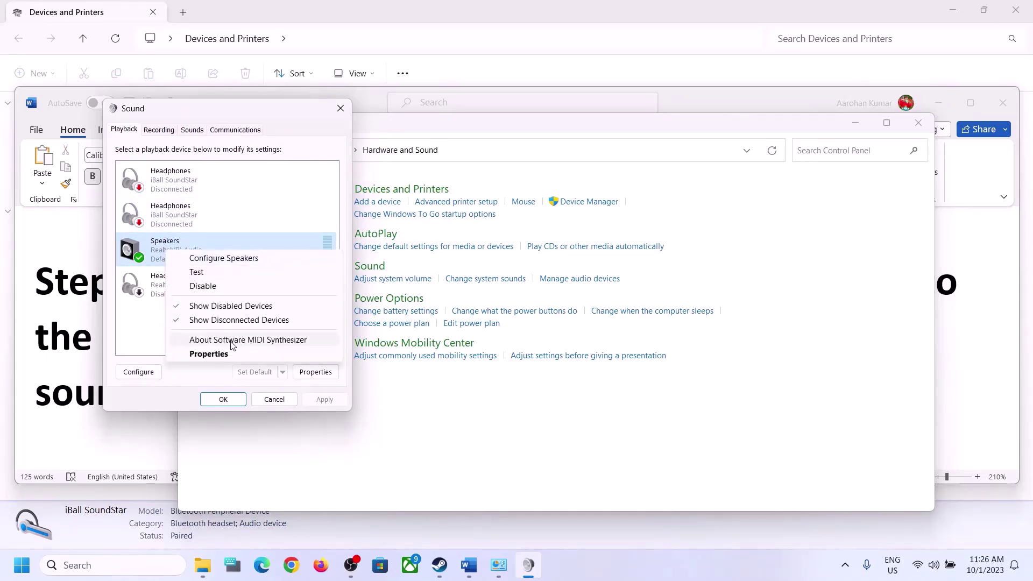
left_click(229, 349)
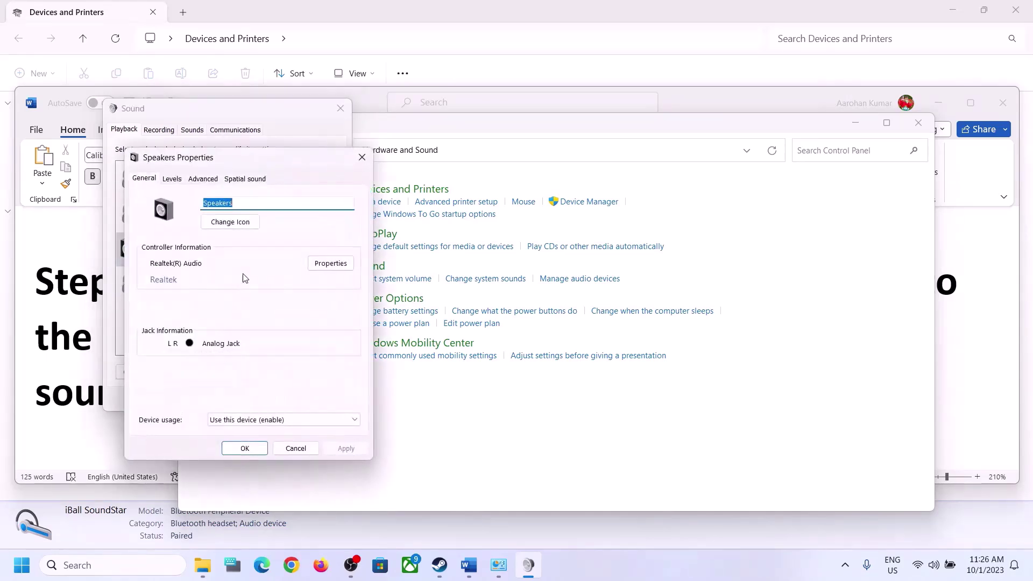
left_click(362, 157)
- Show the device options of the Microphone Array among the recording devices, dismiss them, and close the Sound dialog
left_click(165, 132)
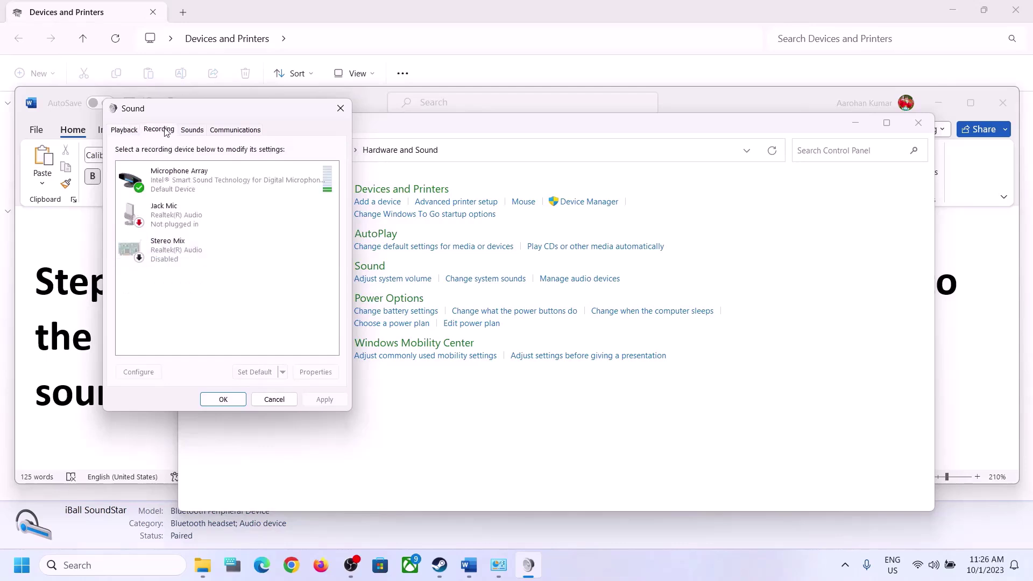
left_click(207, 181)
right_click(209, 183)
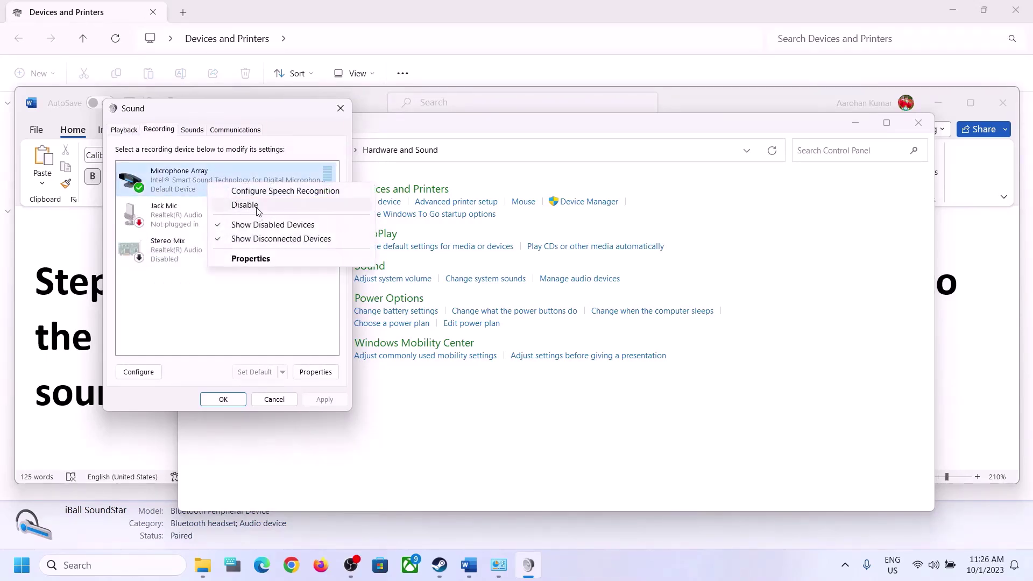
left_click(260, 317)
left_click(341, 109)
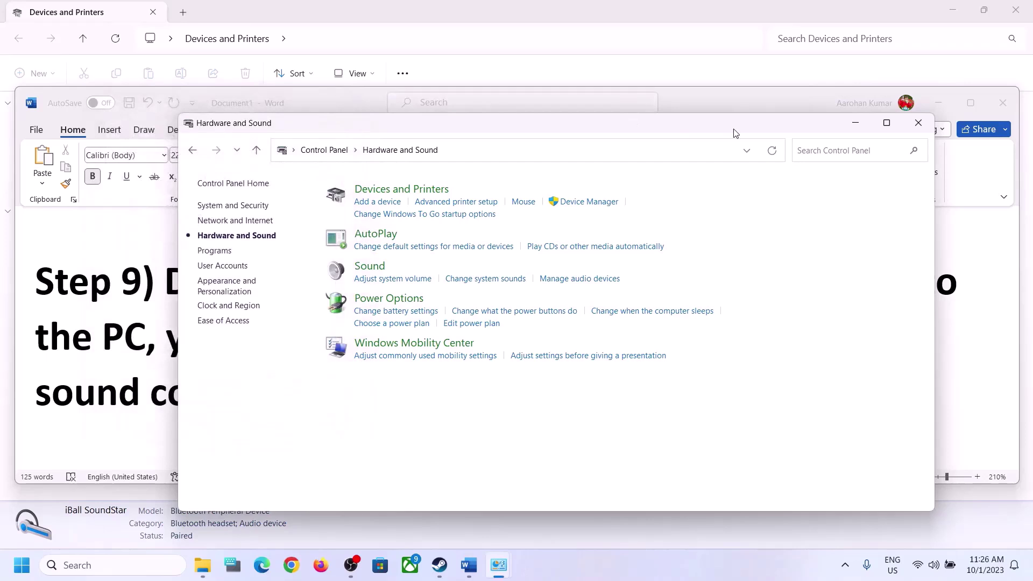
- Switch to the Word document, read Step 10 about installing the audio driver, and minimize the document
left_click(110, 402)
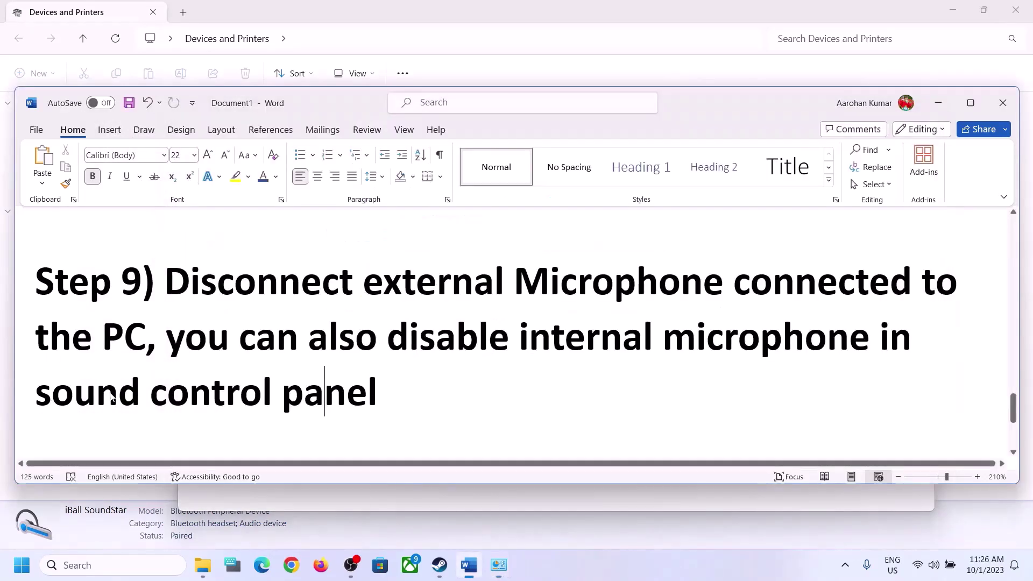
scroll(648, 368, "down", 5)
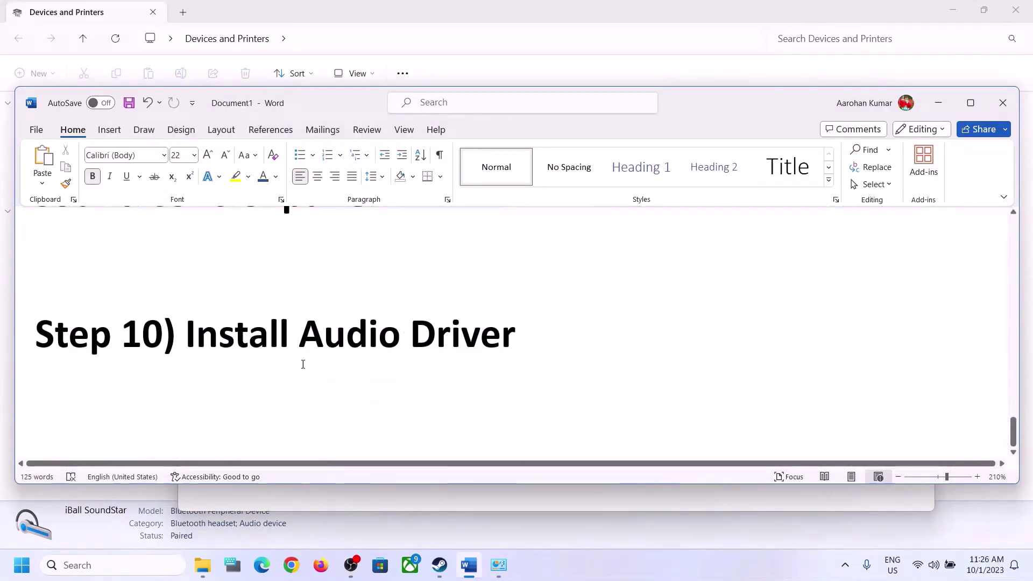
left_click_drag(197, 338, 634, 352)
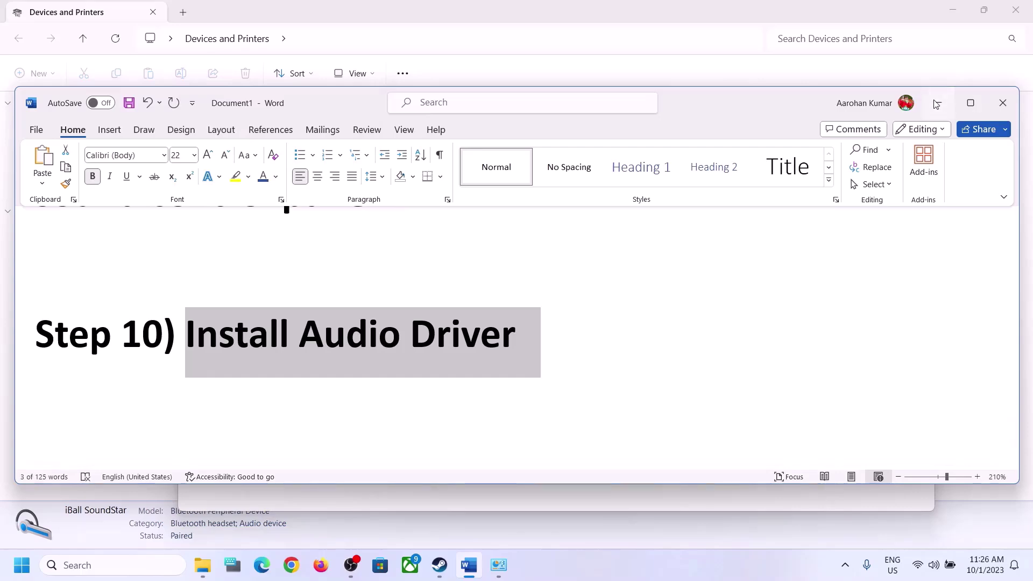
left_click(939, 102)
- Open Device Manager and select Realtek(R) Audio under Sound, video and game controllers
right_click(30, 574)
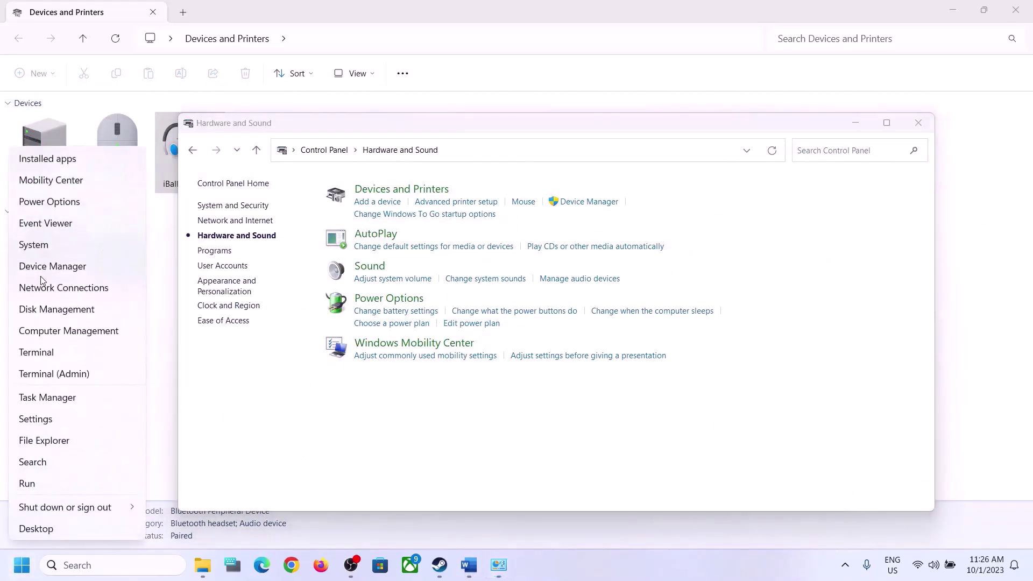
left_click(41, 274)
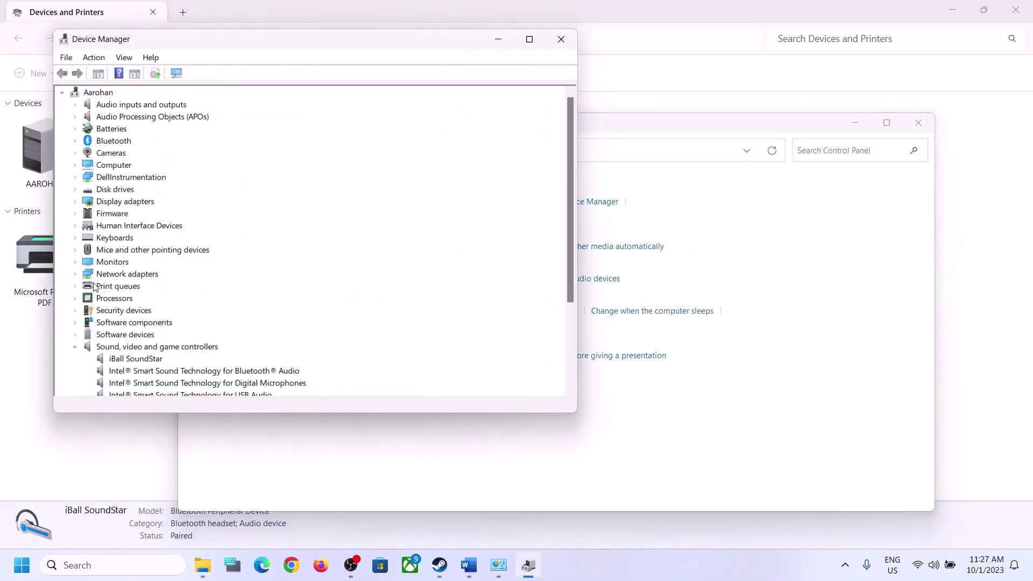
left_click(75, 346)
scroll(97, 328, "down", 1)
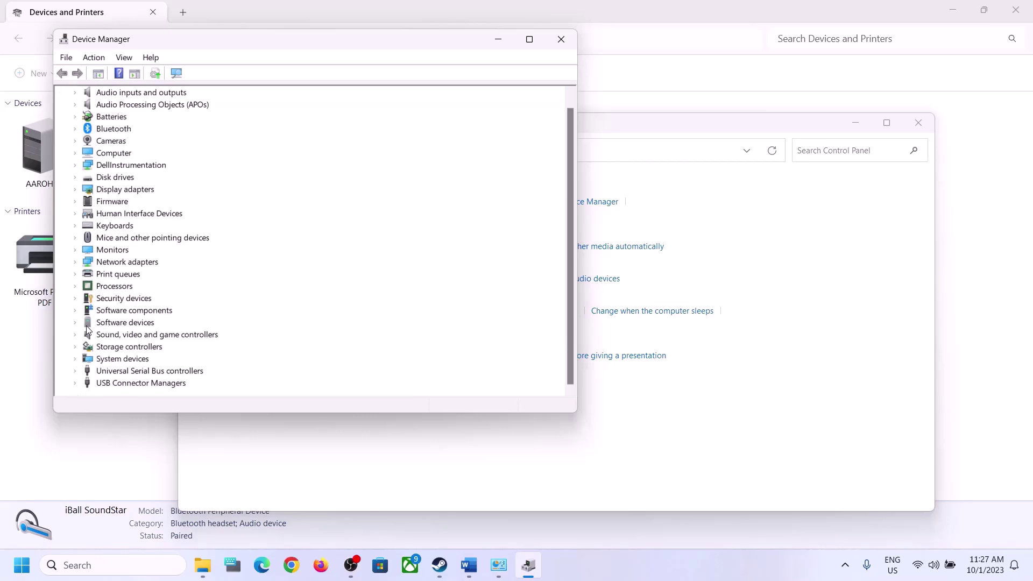
left_click(75, 335)
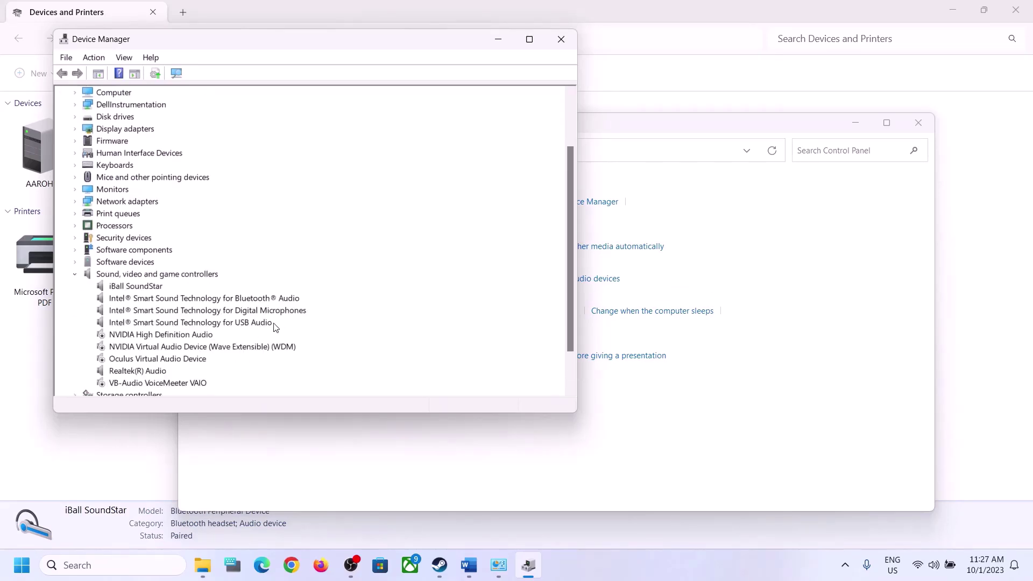
scroll(272, 327, "down", 2)
left_click(135, 323)
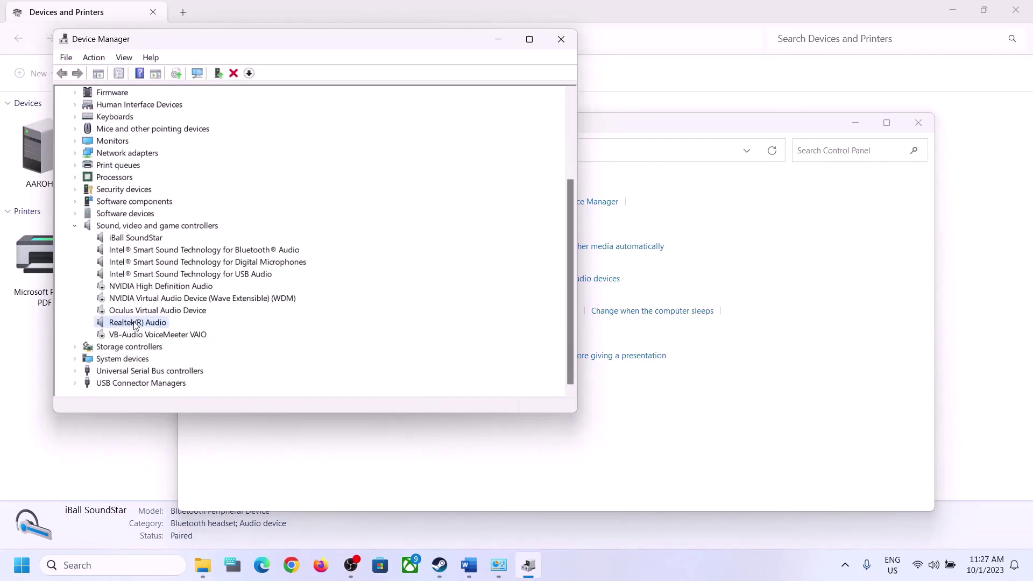
- Search automatically for an updated Realtek(R) Audio driver, continue to Windows Update, and close the Settings window
right_click(138, 326)
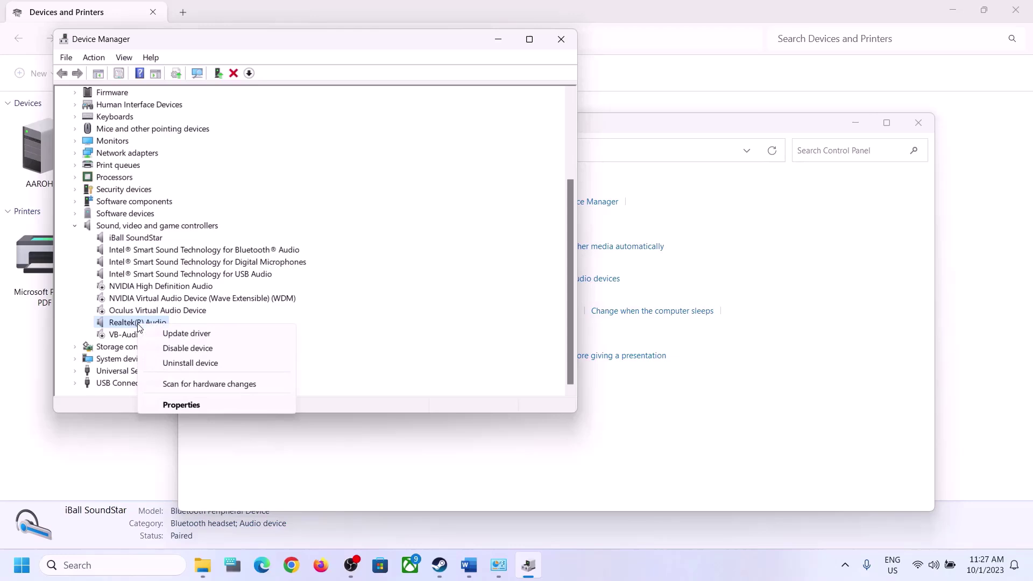
left_click(191, 335)
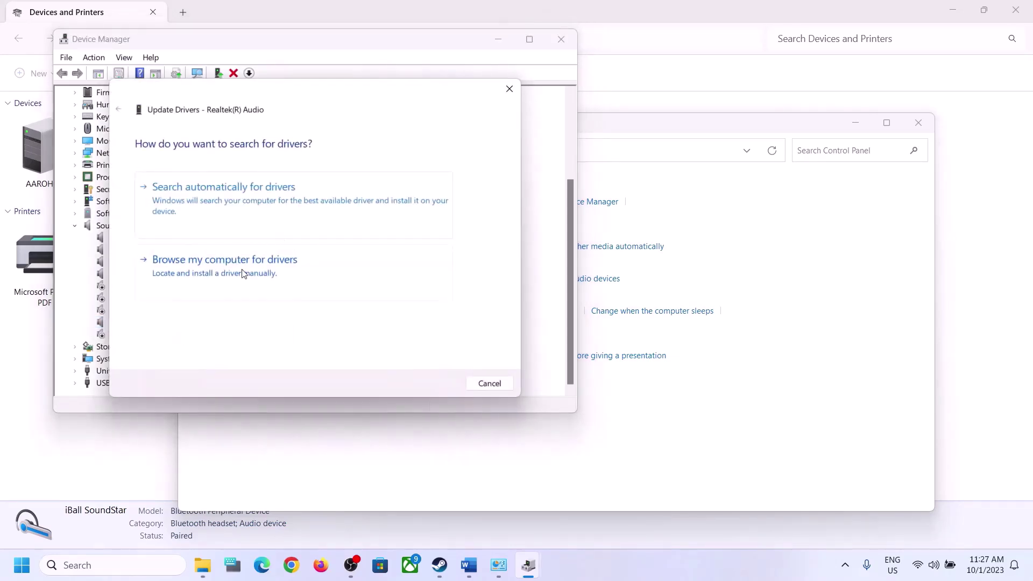
left_click(266, 200)
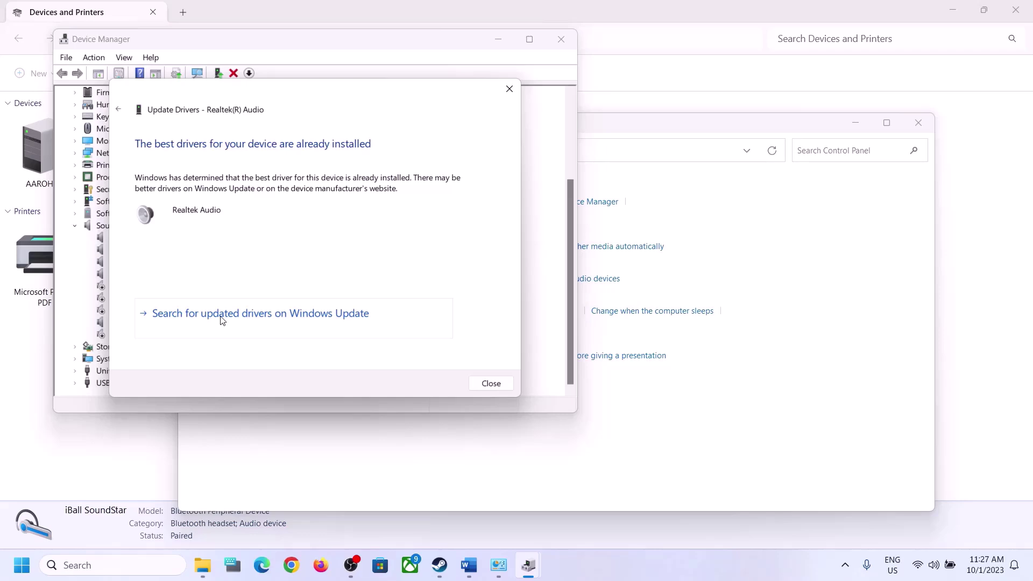
left_click(223, 317)
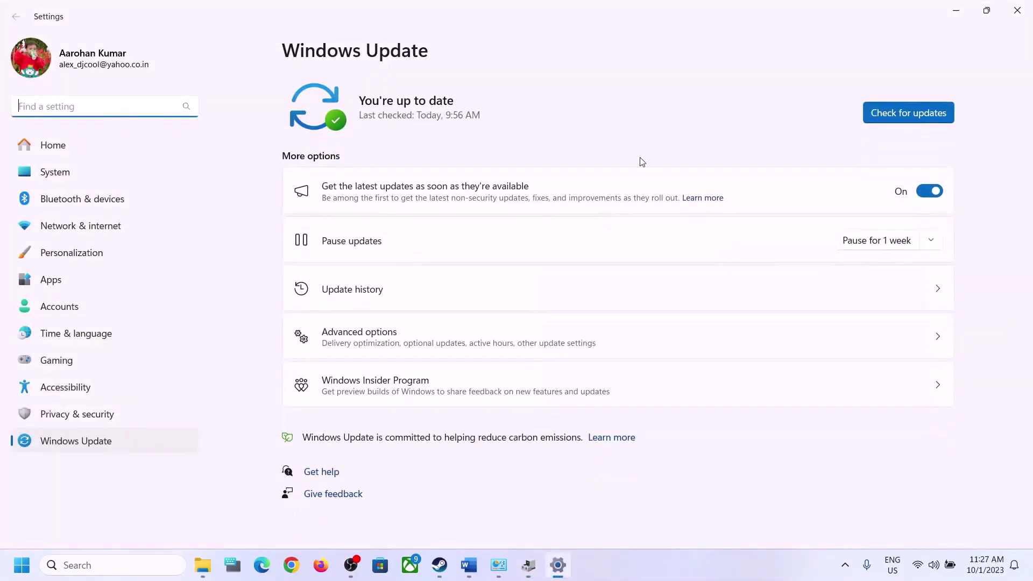
left_click(1017, 10)
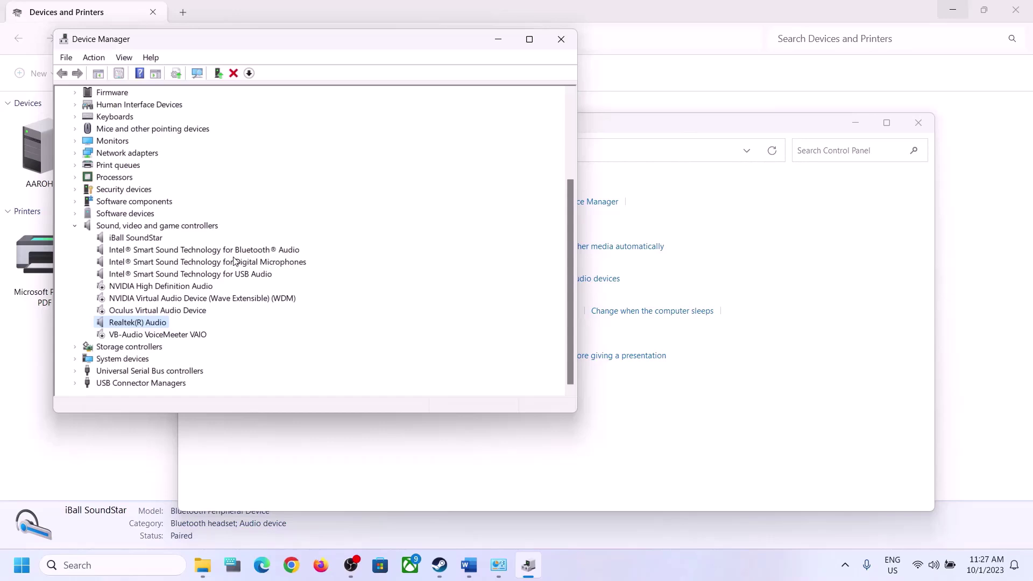
- Try to update Realtek(R) Audio manually by picking driver version 6.0.9509.1 [4/25/2023] from the computer's available drivers, and cancel the update
right_click(140, 325)
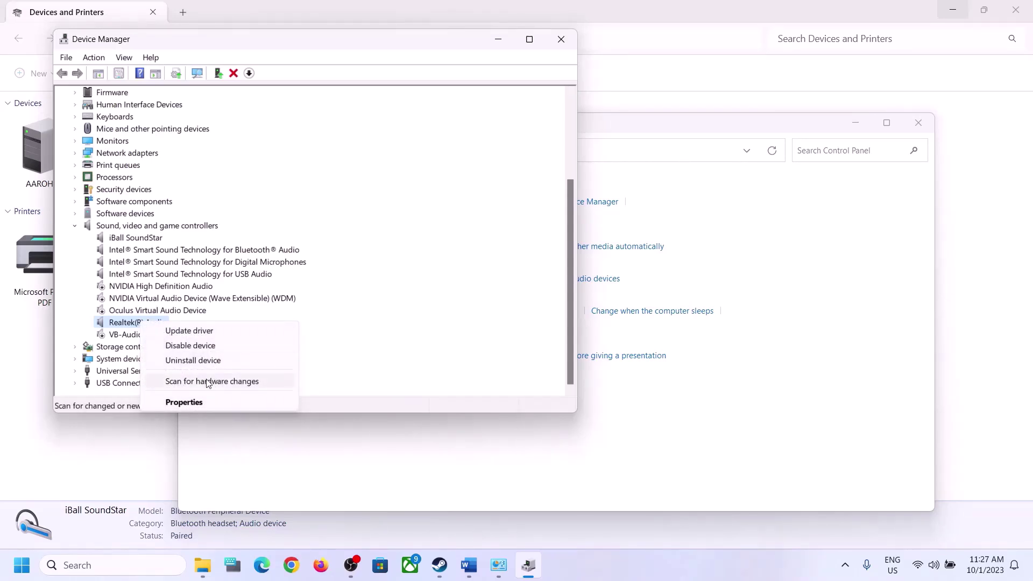
left_click(190, 332)
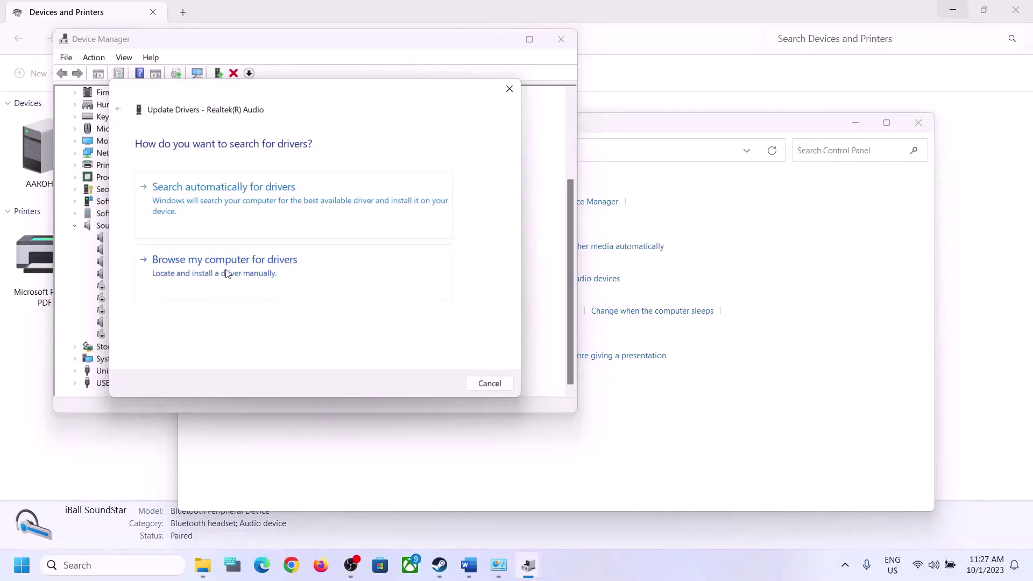
left_click(287, 274)
left_click_drag(347, 102, 579, 97)
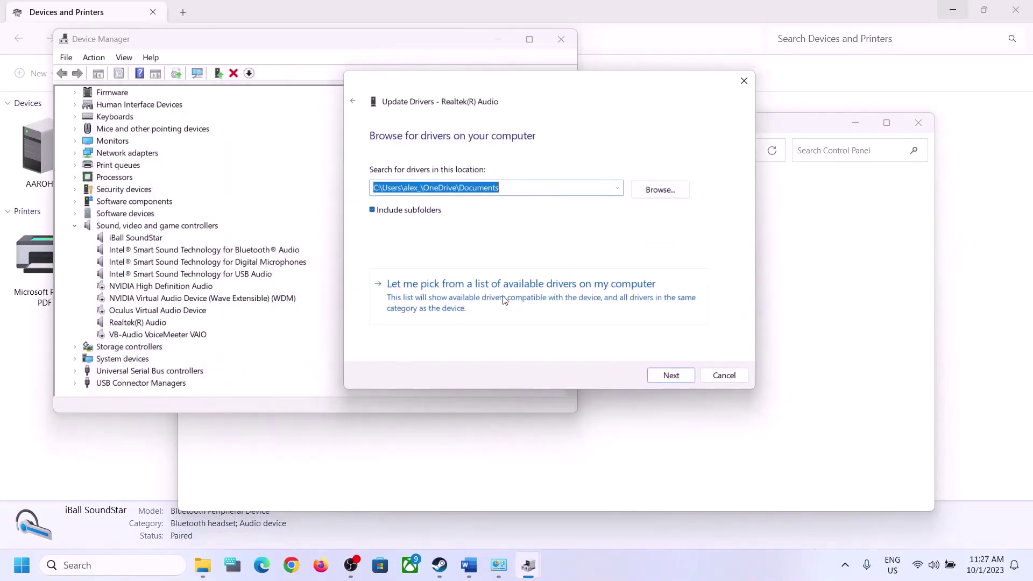
left_click(564, 302)
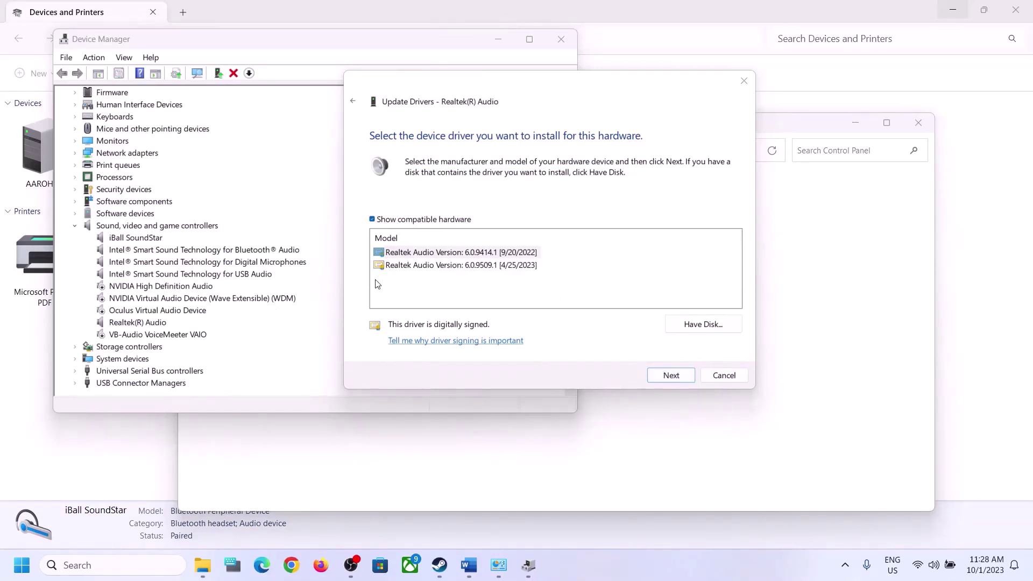
left_click(453, 267)
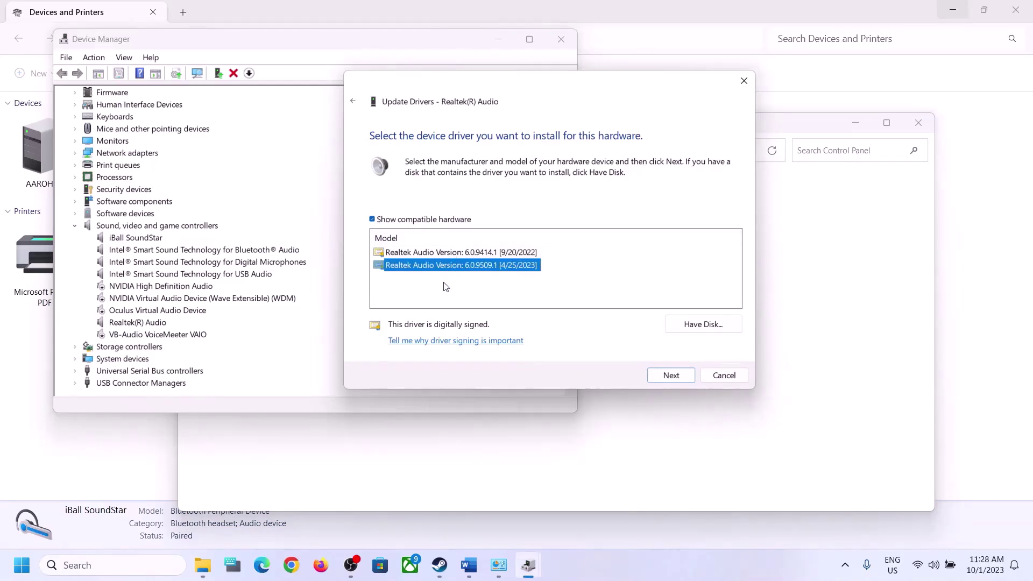
left_click(722, 373)
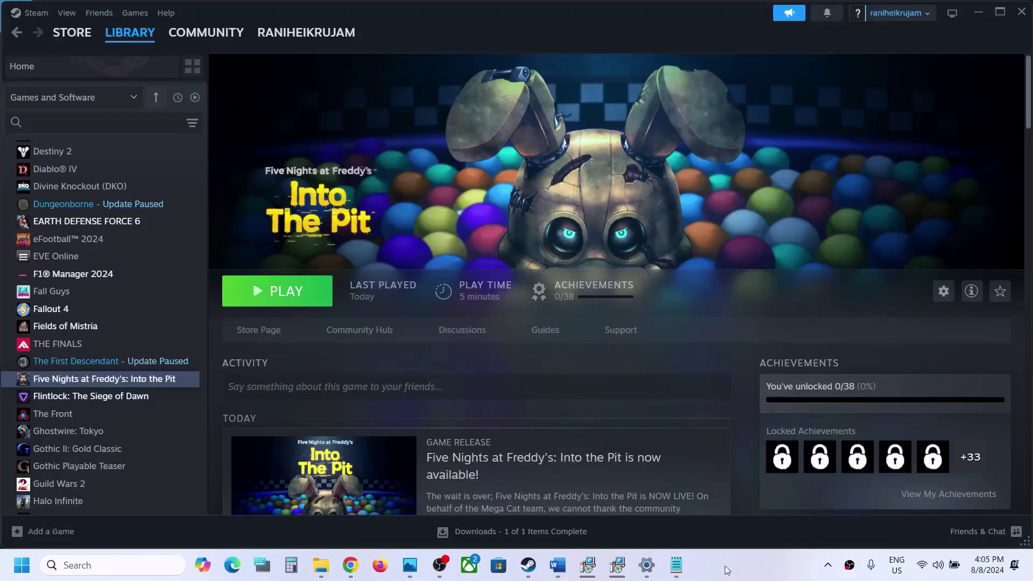
- In the Steam library, verify the integrity of the installed files of Five Nights at Freddy's: Into the Pit and close its properties
right_click(105, 381)
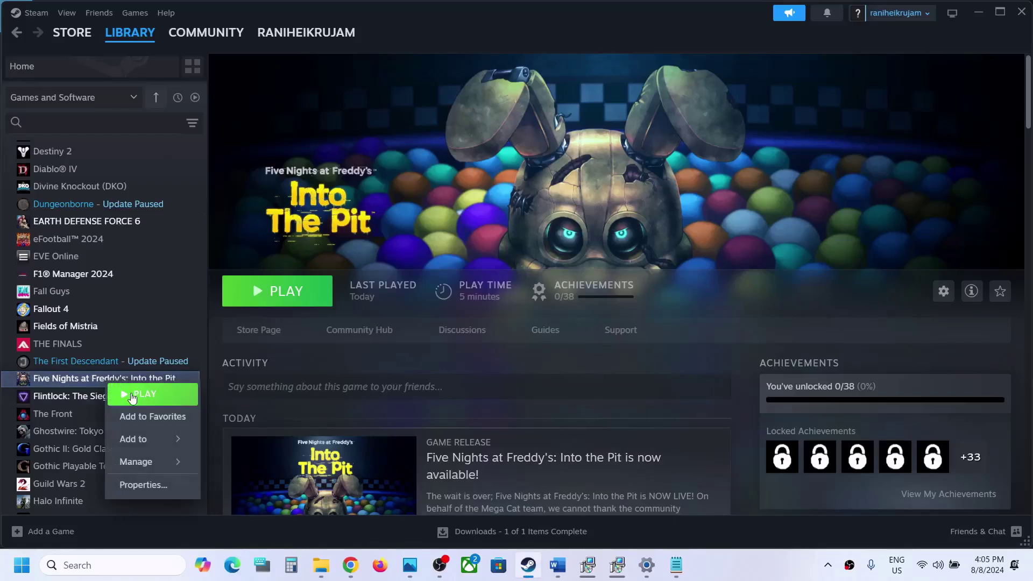
left_click(143, 485)
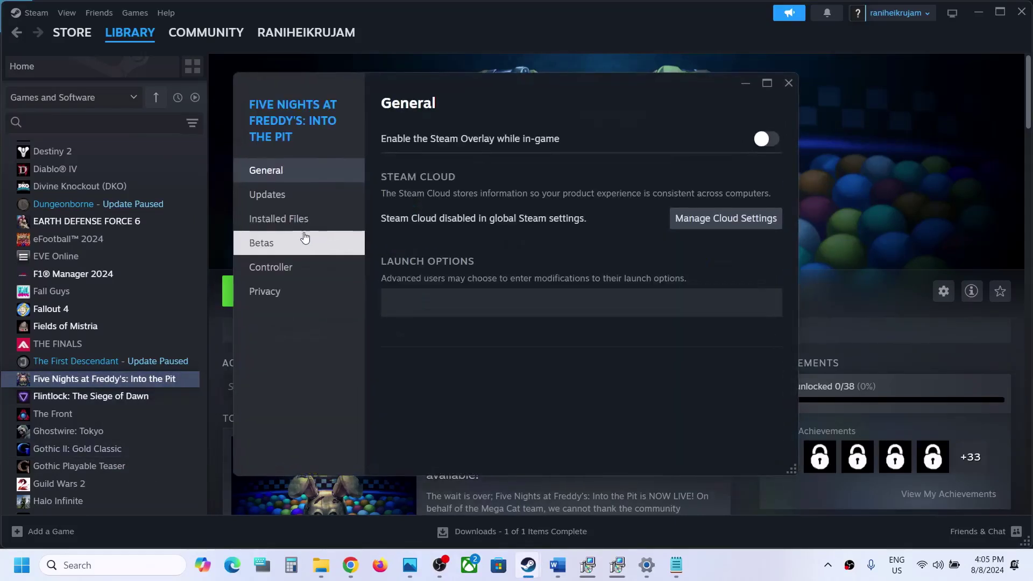
left_click(290, 226)
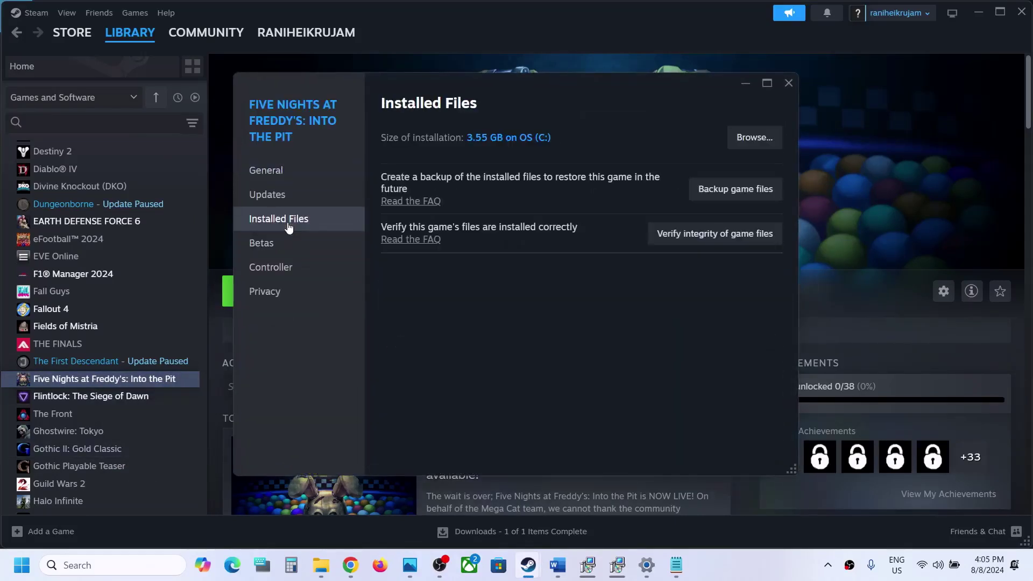
left_click(681, 241)
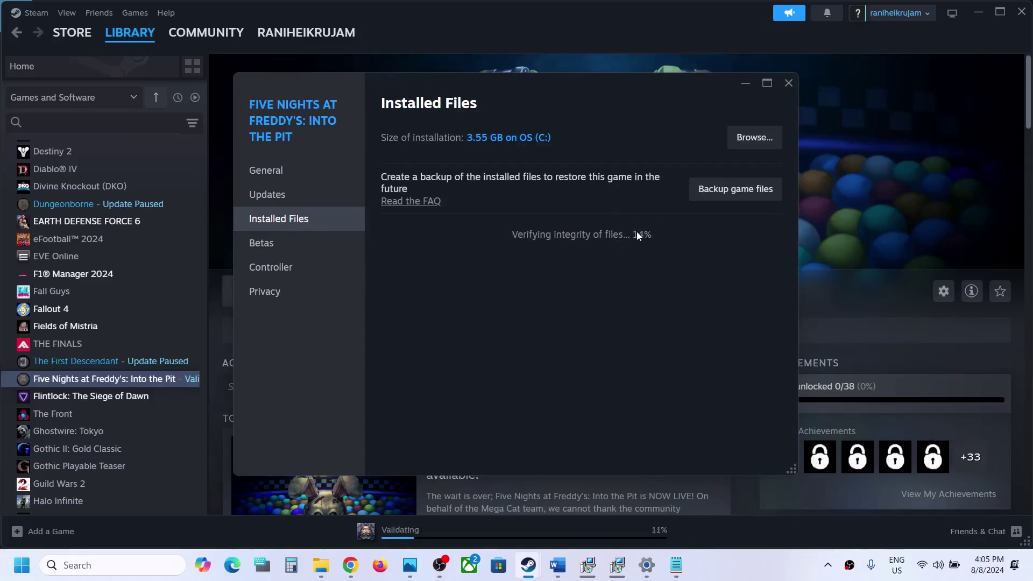
left_click(819, 225)
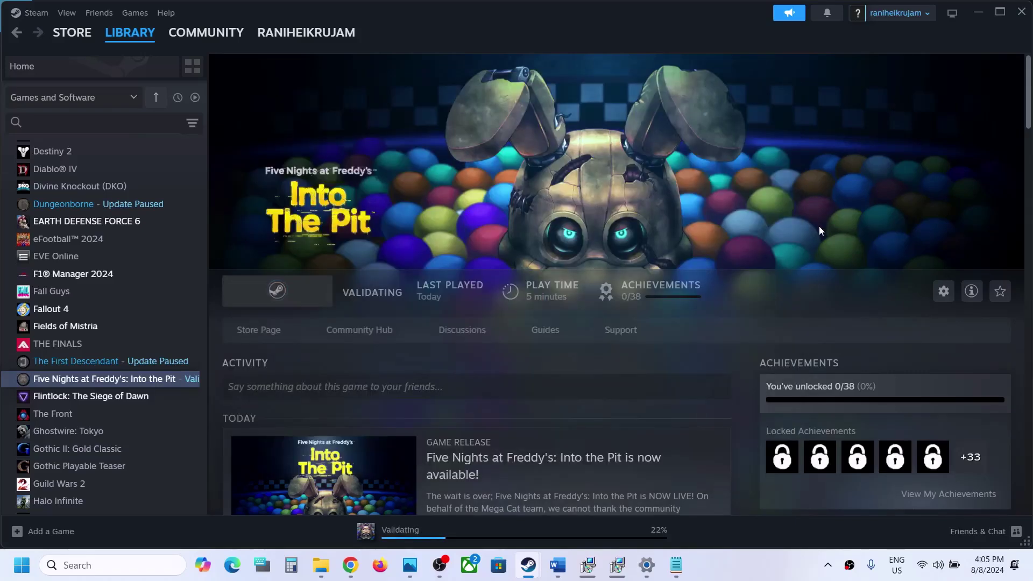